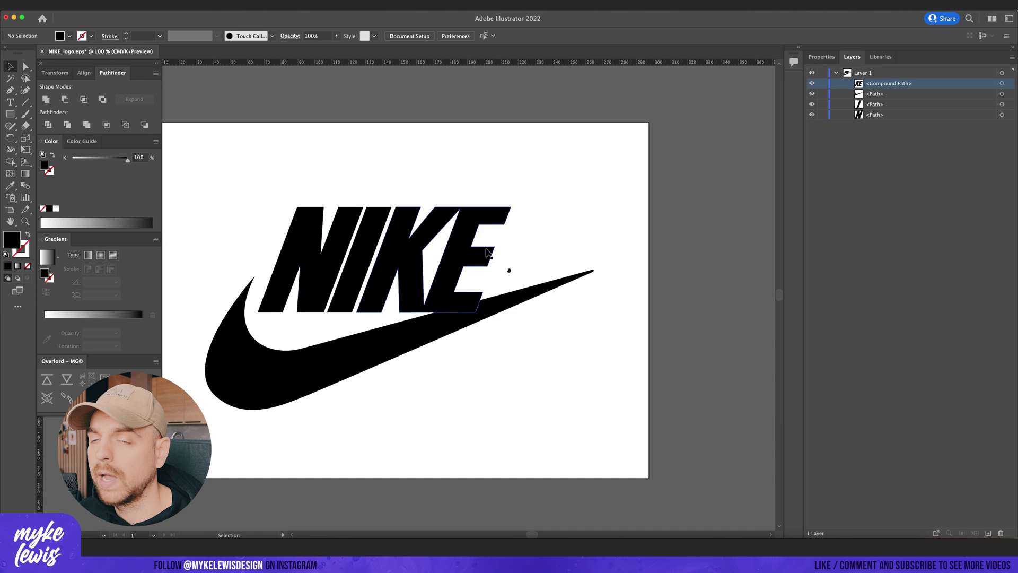
Step: Examine the logo's paths and toggle the compound path's visibility to check which letters are joined together
scroll(411, 237, "up", 2)
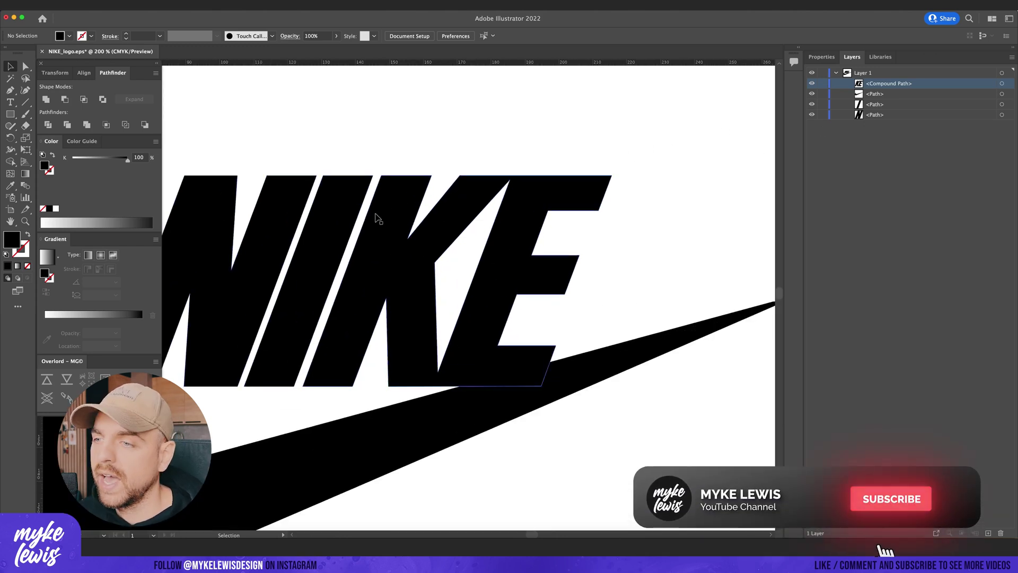
scroll(372, 215, "down", 3)
scroll(318, 227, "up", 1)
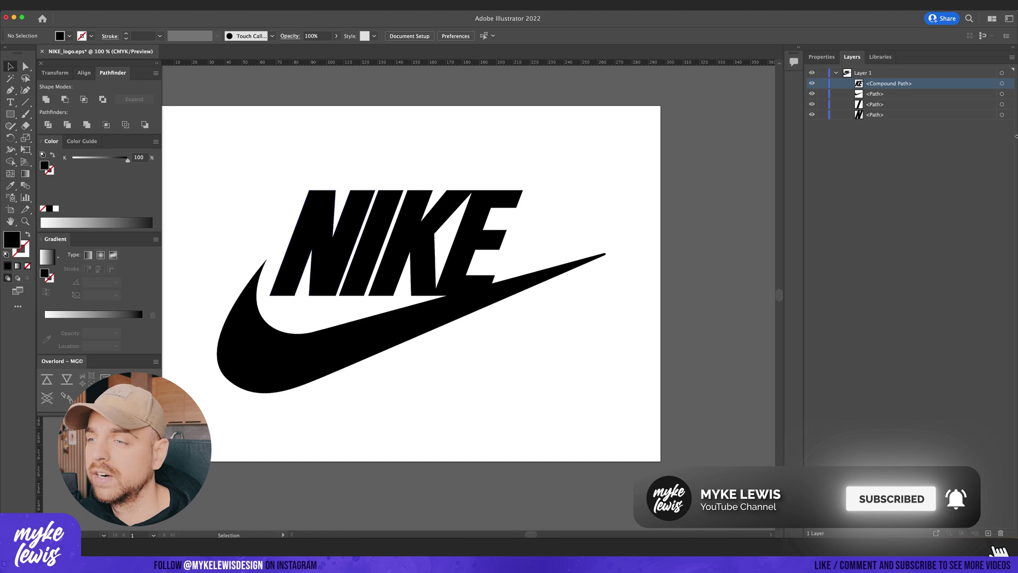
left_click(812, 84)
left_click(811, 83)
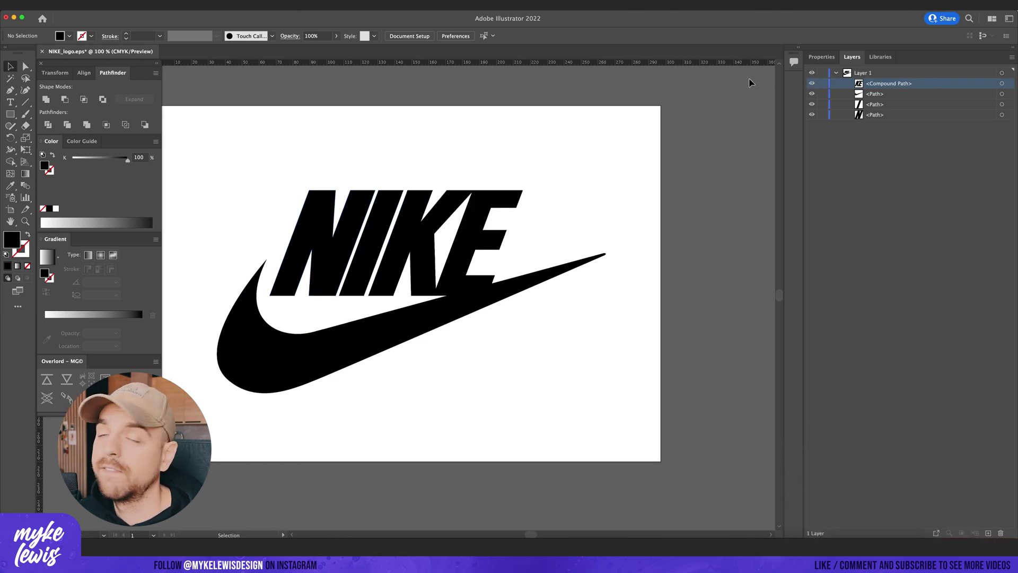
left_click(812, 83)
left_click(811, 83)
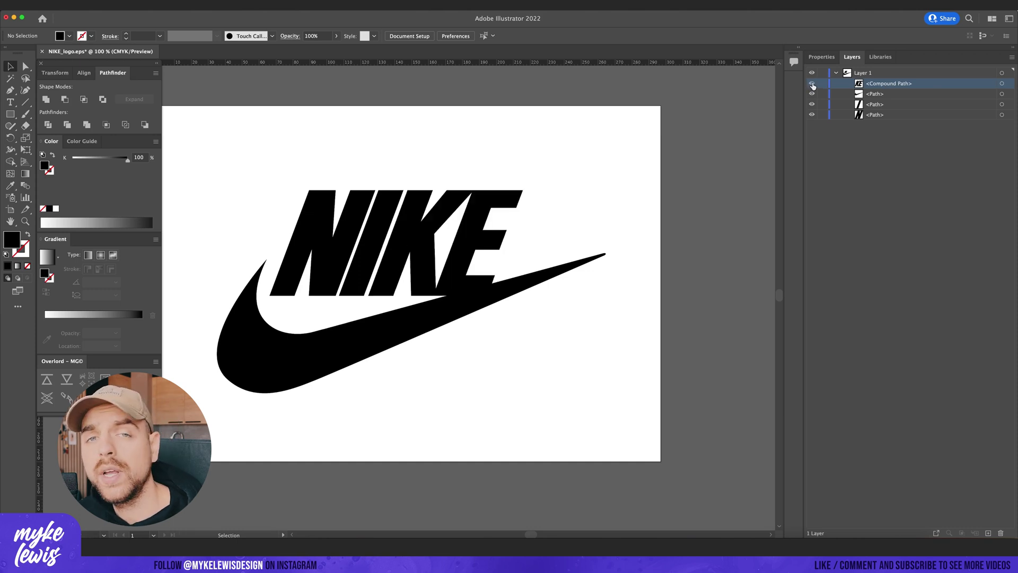
scroll(516, 157, "up", 3)
scroll(433, 245, "down", 1)
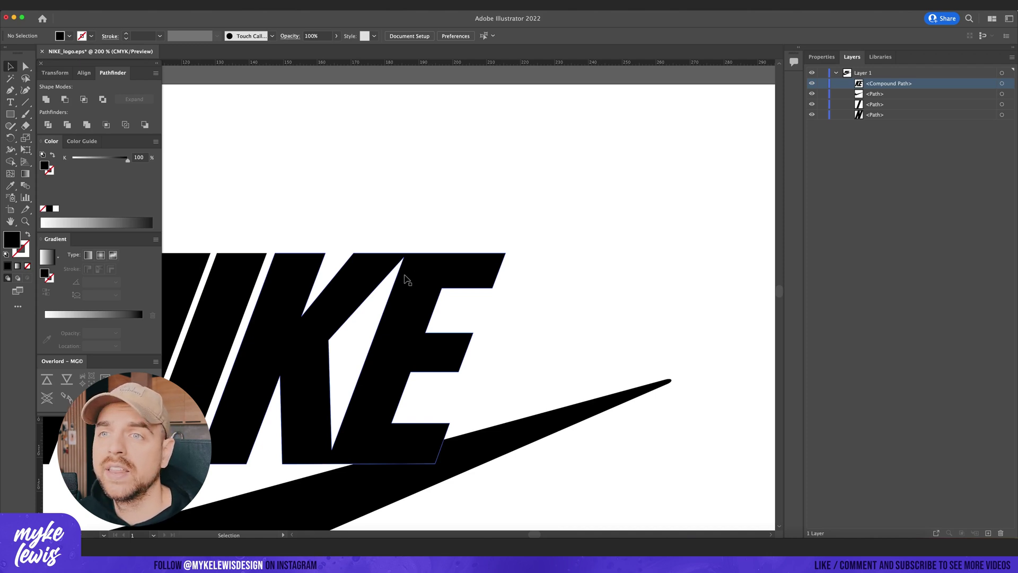
scroll(407, 280, "down", 3)
scroll(352, 357, "up", 3)
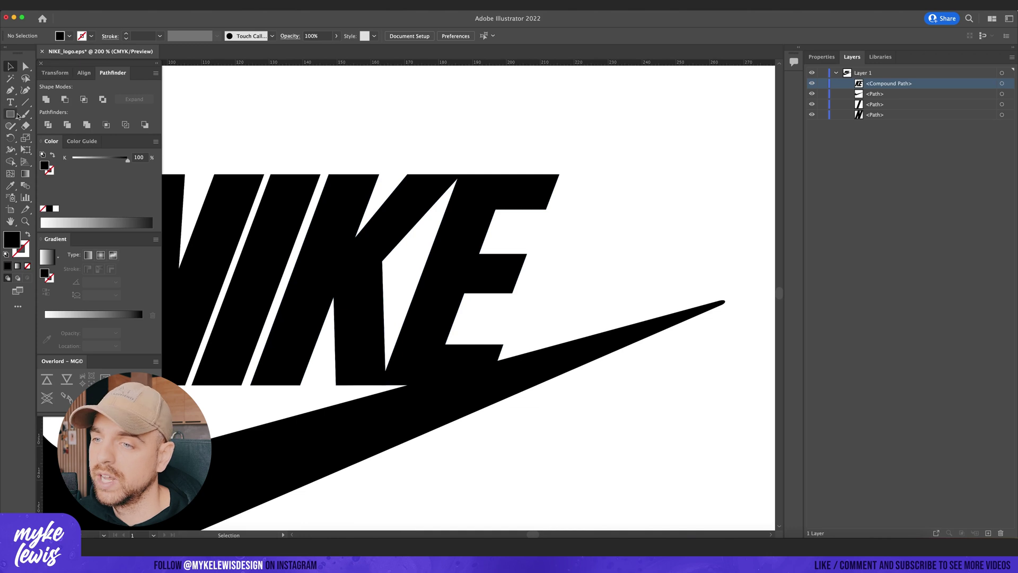
Step: Duplicate the joined KE compound path in place and hide the upper copy
left_click(499, 194)
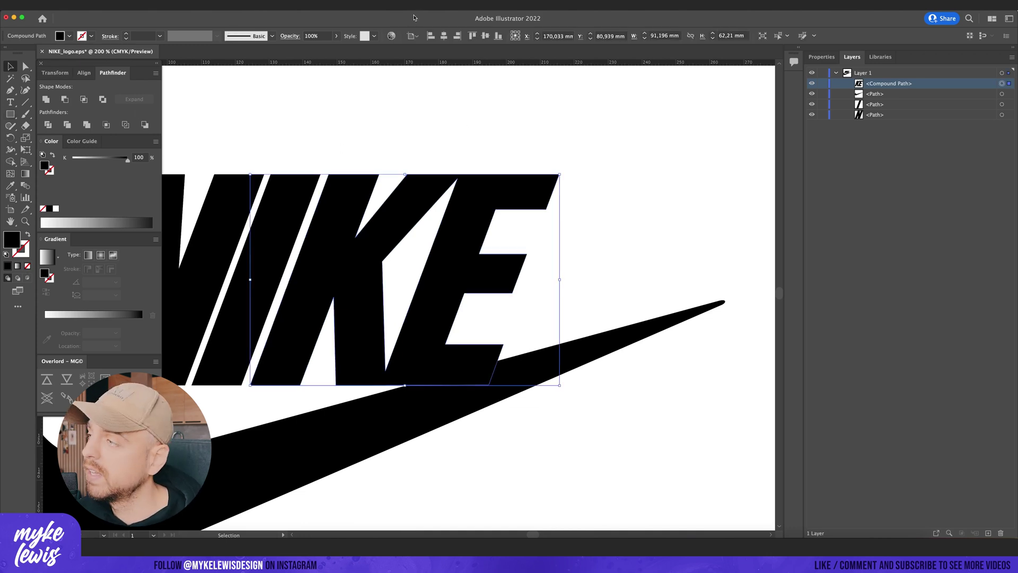
key("super+v")
key("a")
key("super+z")
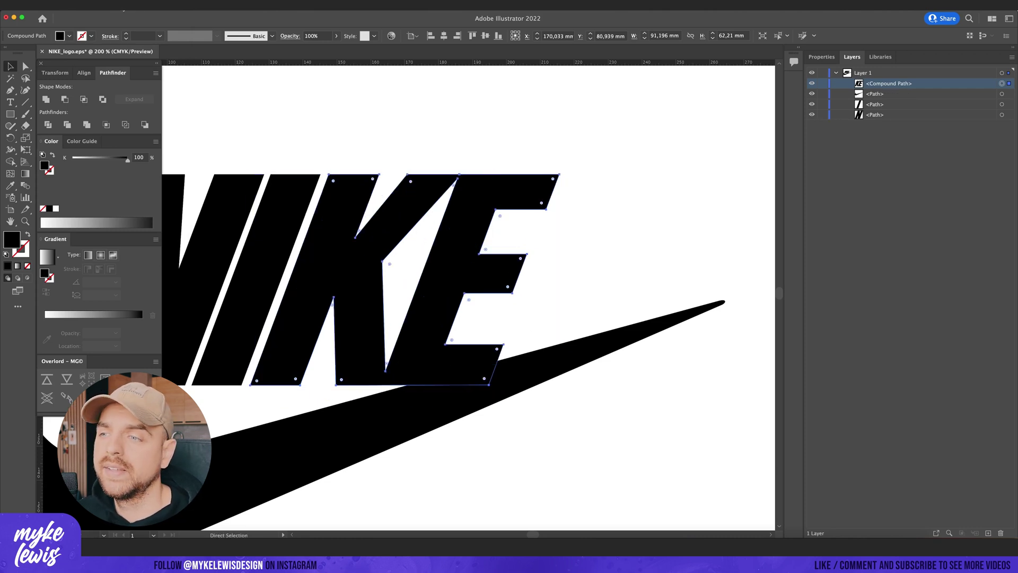
left_click(106, 80)
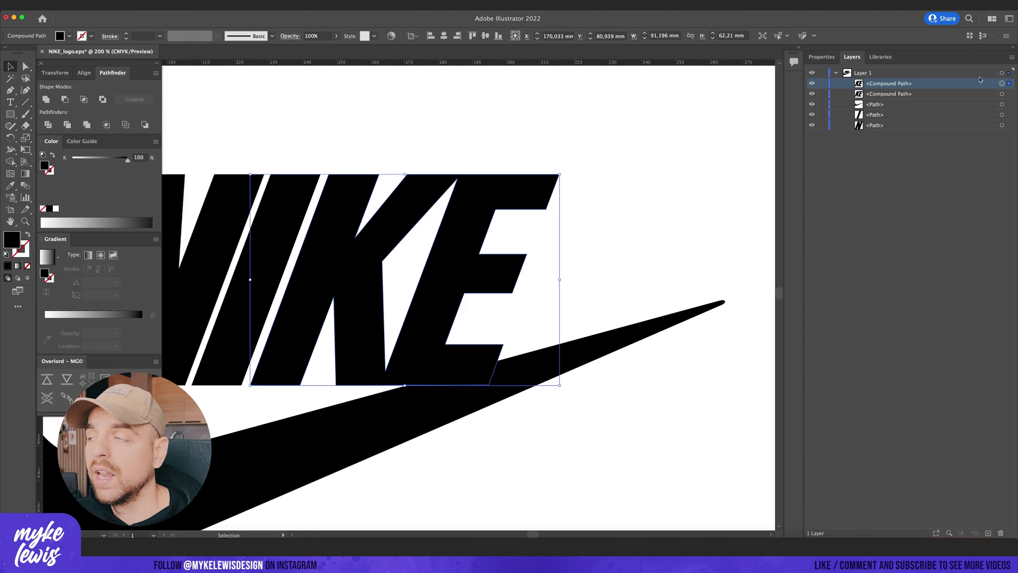
left_click(811, 83)
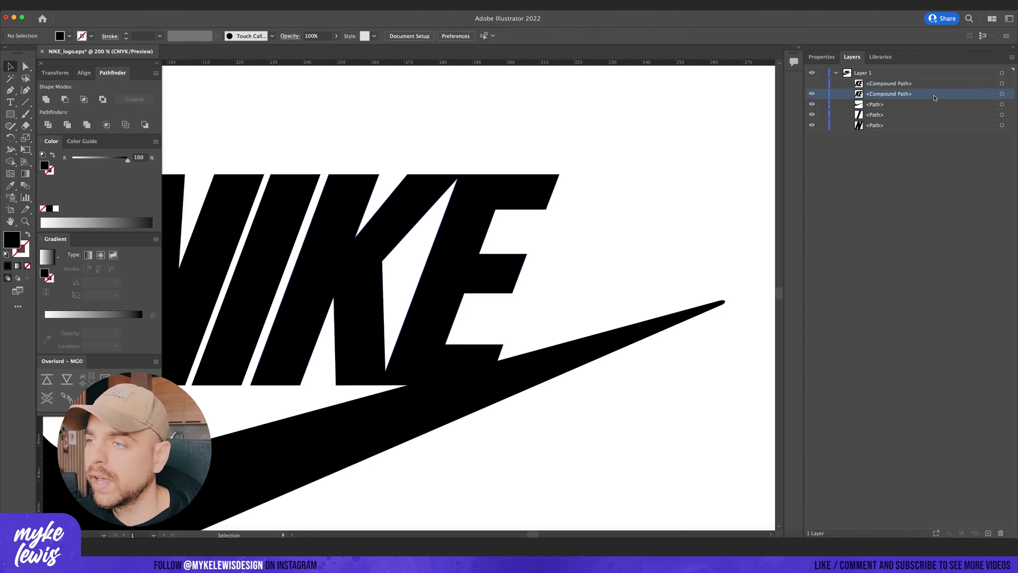
Step: Draw a closed Pen tool shape covering the whole E, with one side following the slanted edge between K and E
left_click(1001, 94)
key("p")
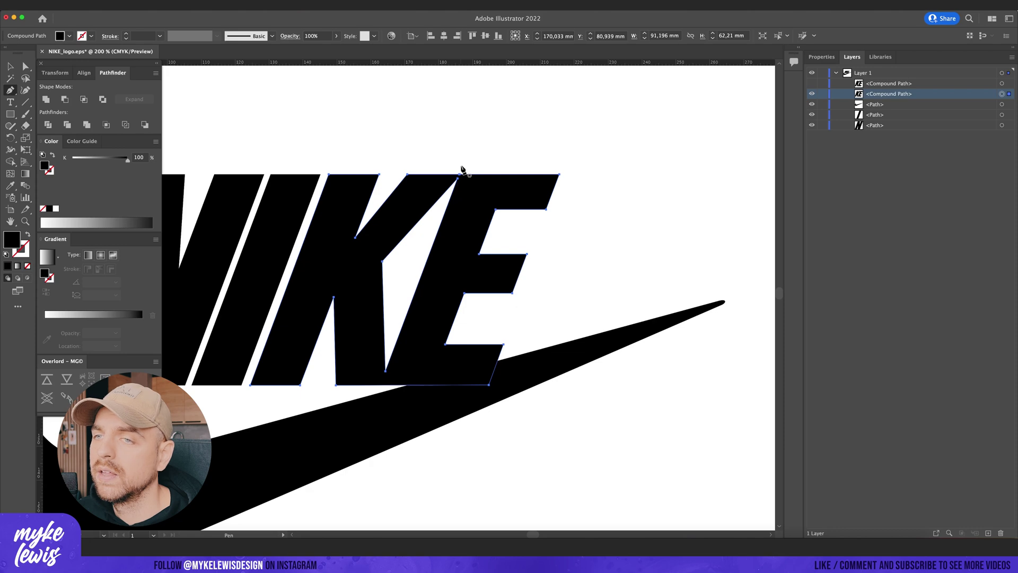
left_click(462, 166)
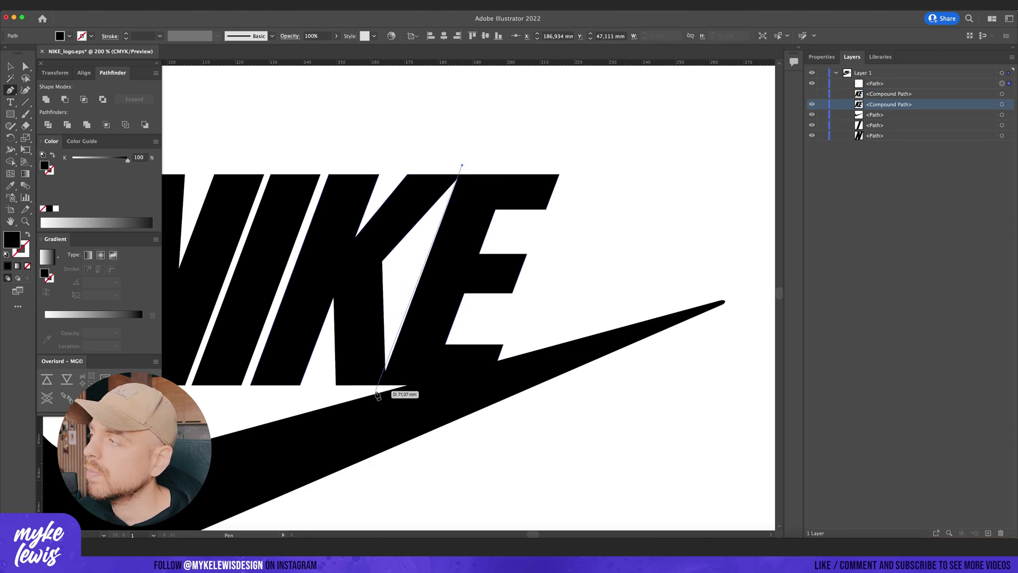
left_click(378, 394)
left_click(489, 482)
left_click(681, 412)
left_click(658, 212)
left_click(609, 173)
left_click(567, 159)
left_click(500, 156)
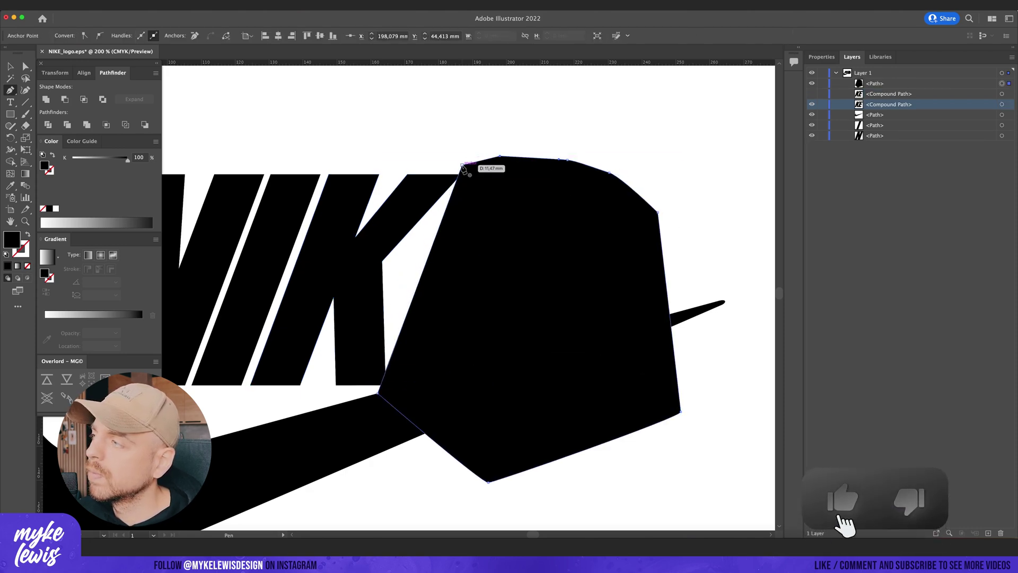
left_click(462, 166)
key("v")
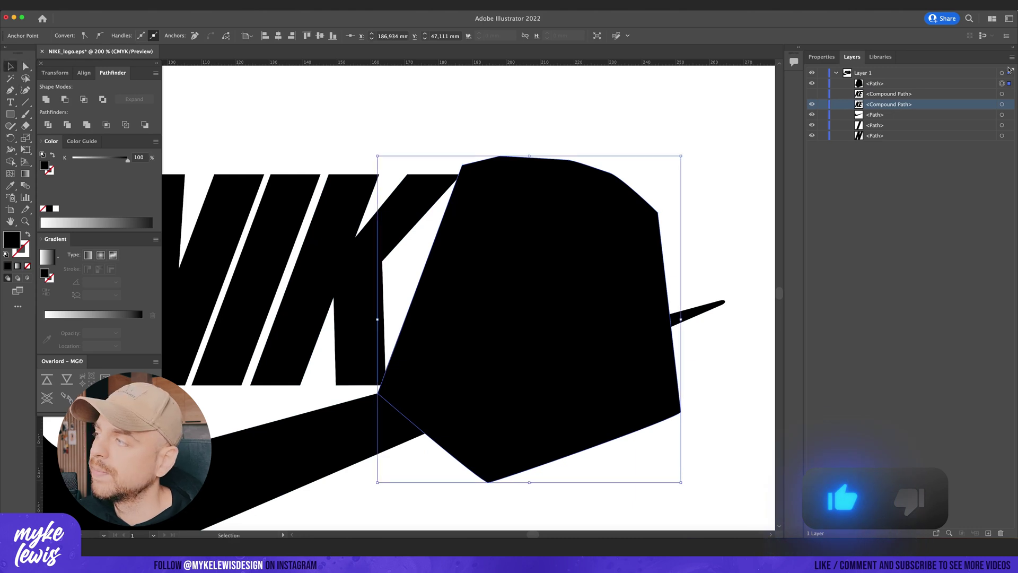
Step: Send the covering shape backward one level and subtract it from the visible KE compound path with Minus Front
key("super+bracketleft")
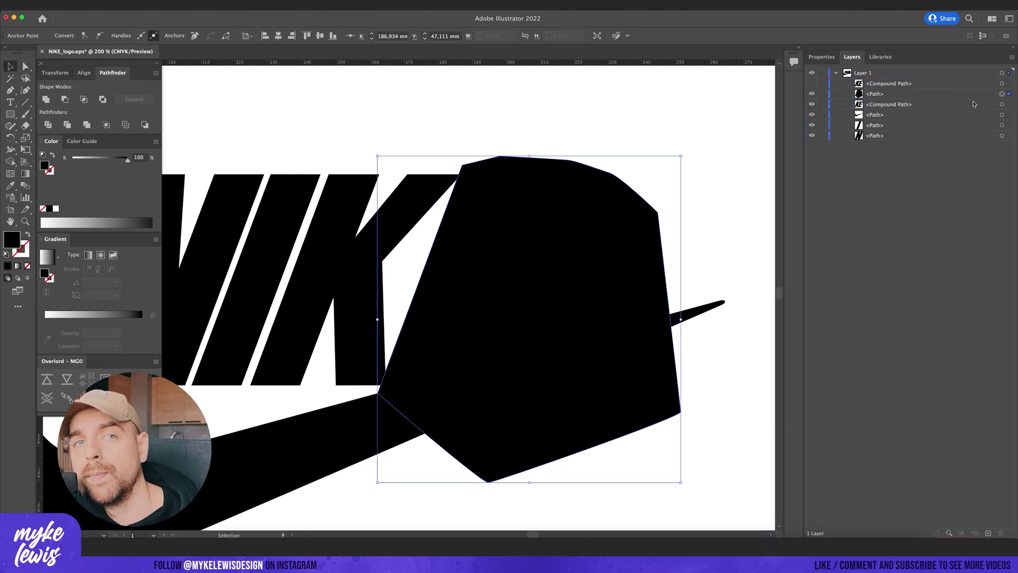
left_click(1009, 96)
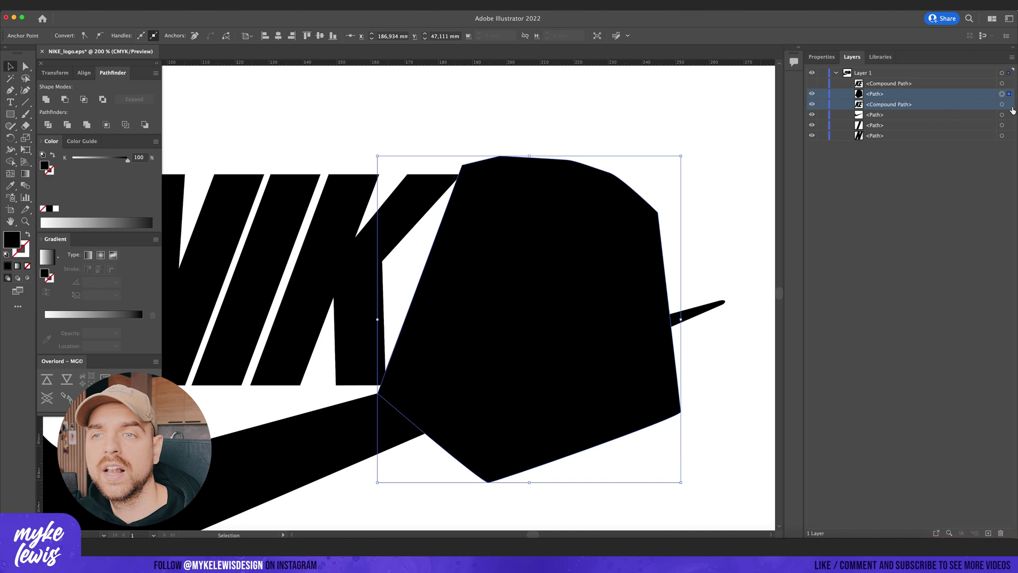
left_click(1009, 104, "shift")
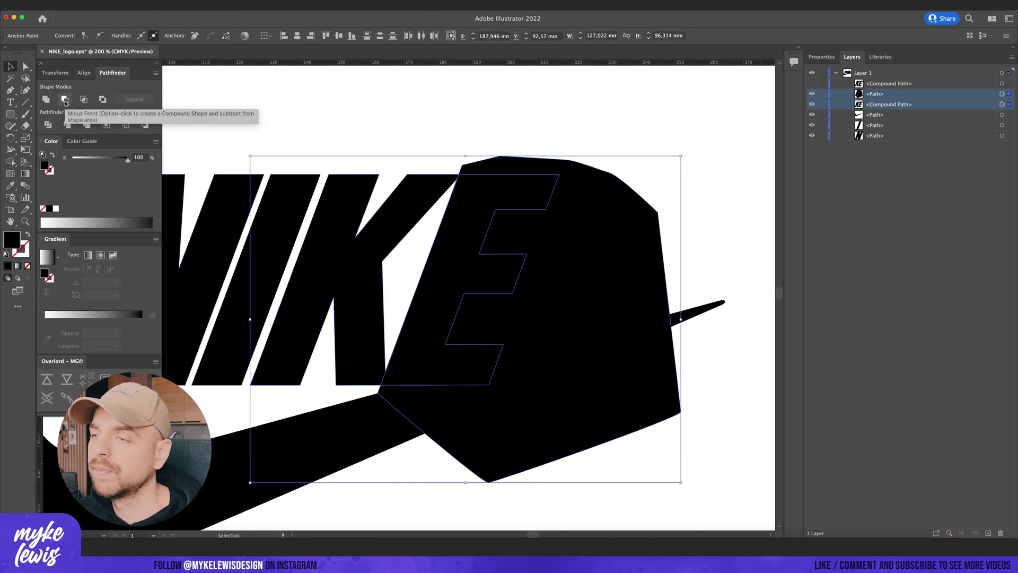
left_click(65, 99)
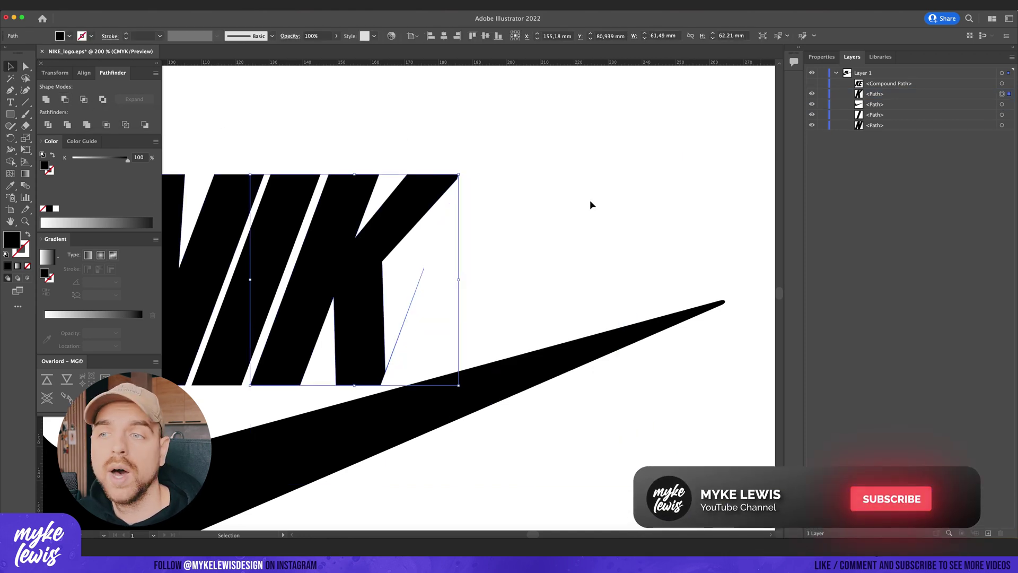
Step: Clean up the separated K by deleting the stray anchor points and moving its cut lower corner point into a sharp corner
key("p")
left_click(424, 267)
scroll(472, 179, "up", 1)
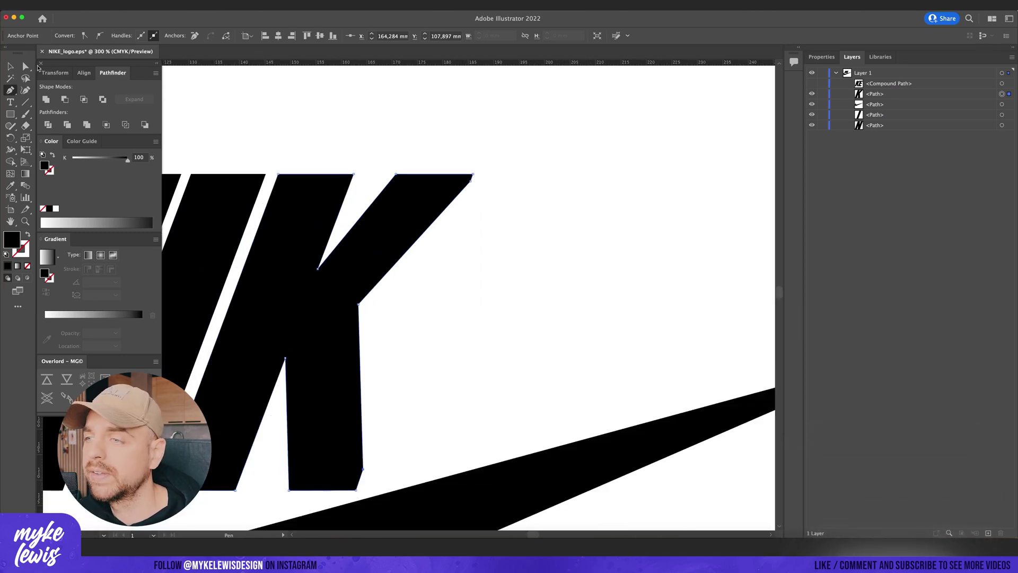
key("a")
scroll(493, 176, "up", 2)
left_click_drag(407, 386, 410, 466)
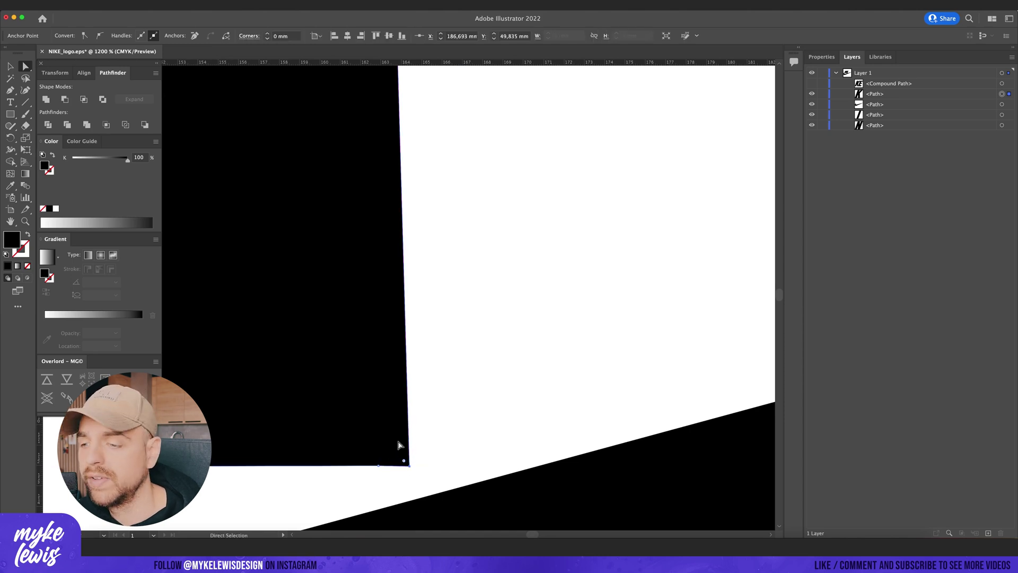
key("p")
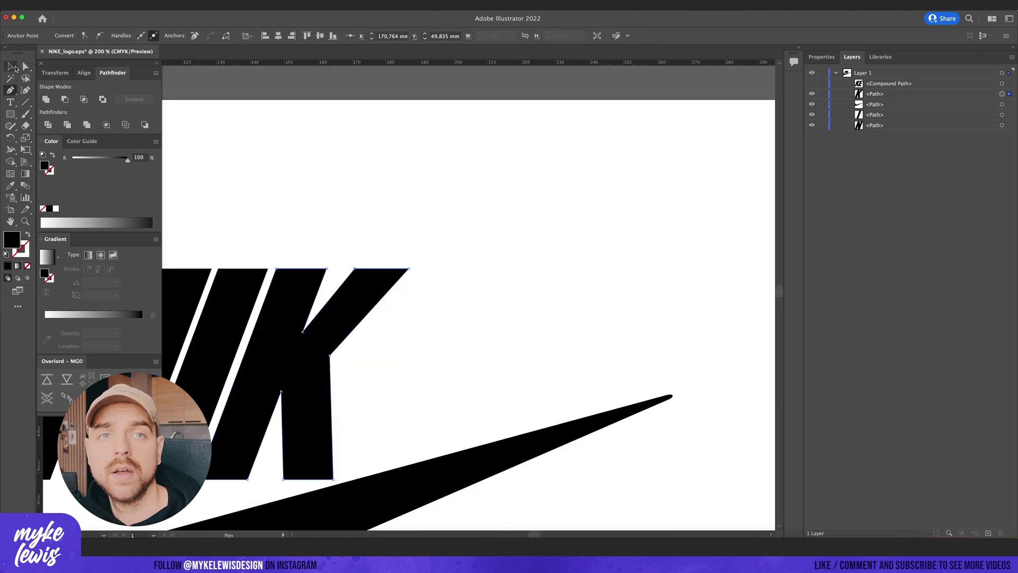
left_click(10, 66)
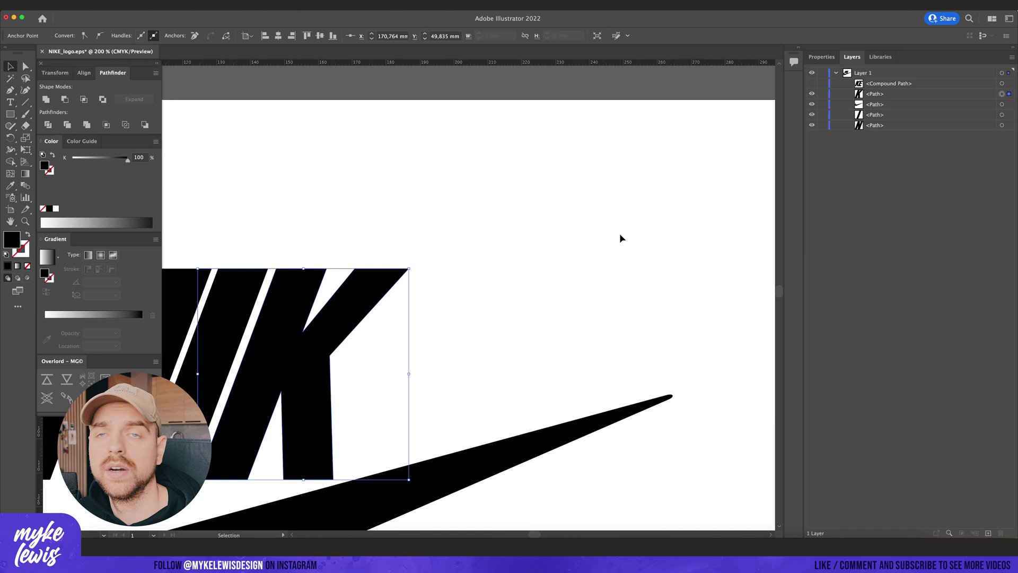
Step: Show the hidden KE compound path copy and select it
left_click(916, 85)
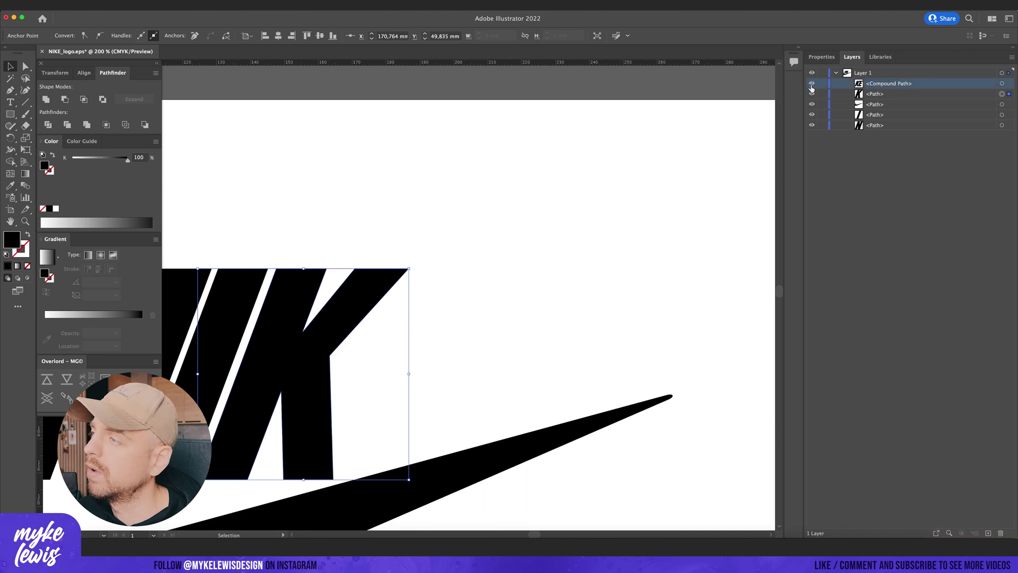
left_click(811, 92)
left_click(1002, 83)
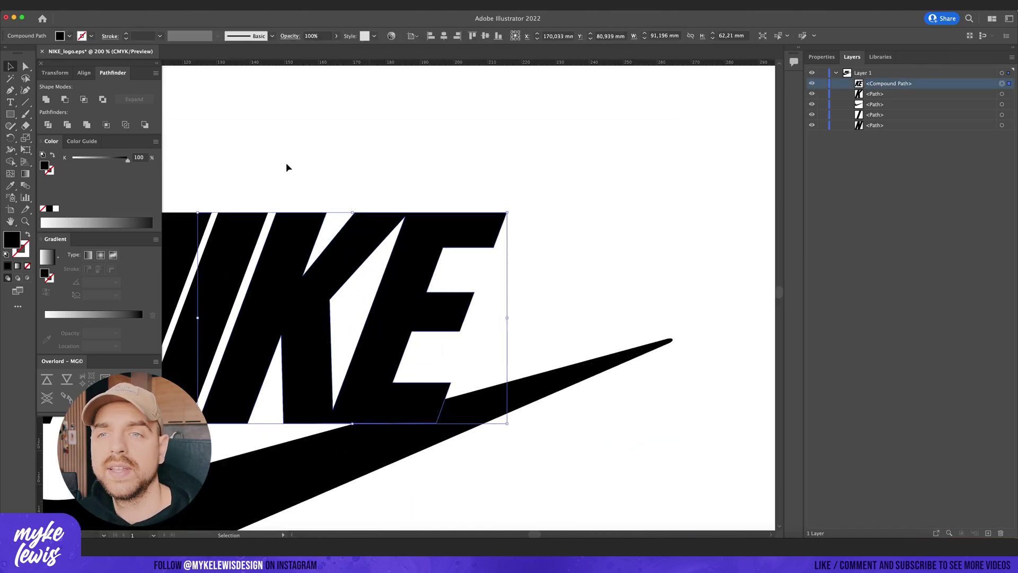
Step: Draw a closed four-sided Pen tool shape over the K and adjust its corner points along the E's slanted edge
key("p")
key("super+l")
key("super+z")
left_click_drag(249, 153, 234, 186)
left_click(145, 449)
left_click(333, 424)
left_click(419, 186)
left_click(249, 153)
key("a")
left_click_drag(420, 187, 418, 187)
left_click_drag(333, 424, 327, 424)
Step: Lower the K-covering shape's opacity to 26% and fine-tune its two corner points to match the E's slanted edge
left_click(201, 5)
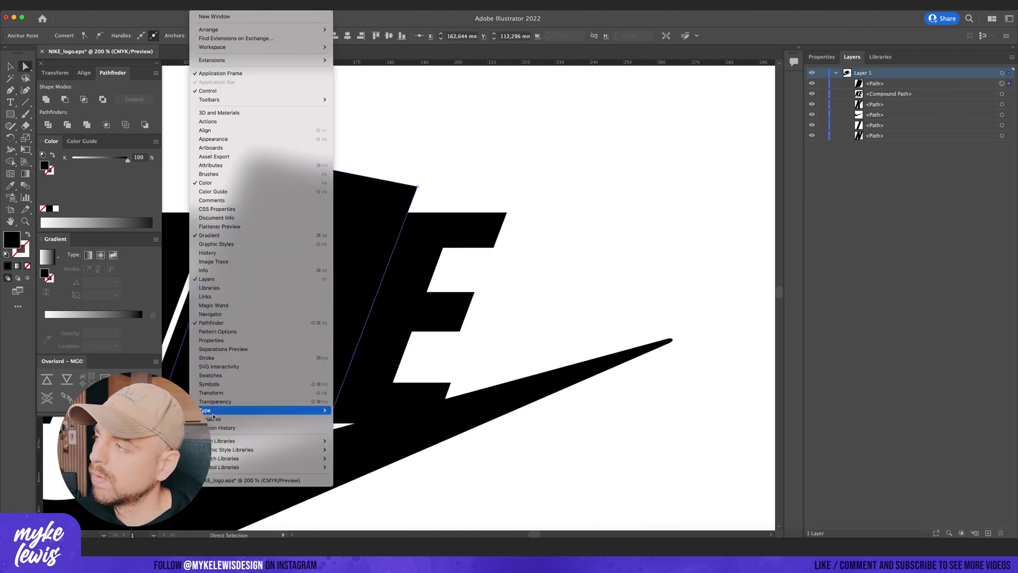
left_click(208, 412)
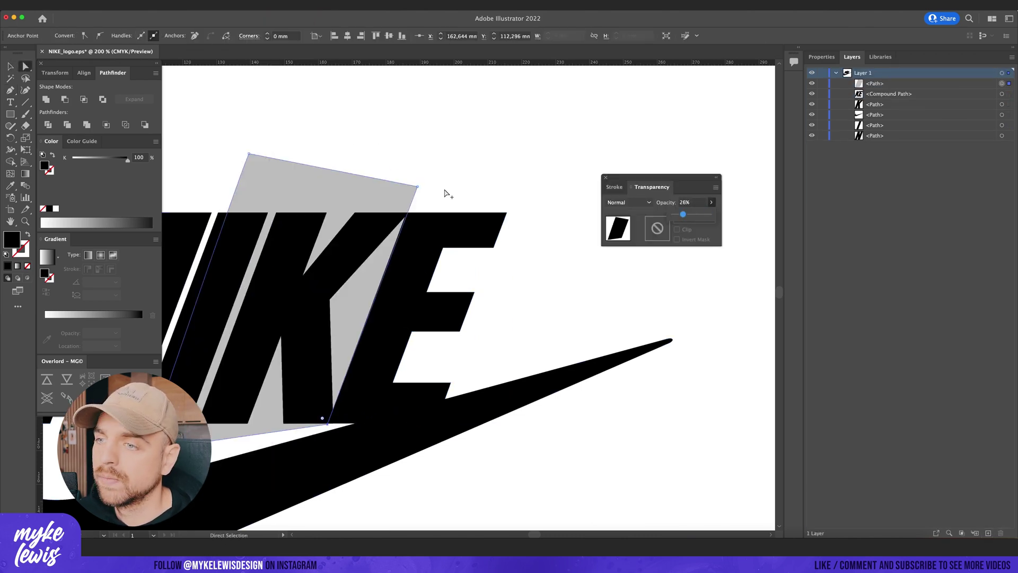
scroll(401, 201, "up", 3)
left_click_drag(418, 187, 417, 188)
scroll(450, 156, "down", 10)
scroll(449, 156, "left", 4)
left_click_drag(407, 291, 399, 293)
Step: Subtract the semi-transparent shape from the KE compound path with Minus Front to isolate the E
scroll(401, 293, "down", 3)
left_click(1002, 83)
left_click(1002, 94, "shift")
left_click(64, 99)
Step: Remove the extra anchor points around the separated E's upper slanted corner and deselect the letter
scroll(625, 122, "up", 1)
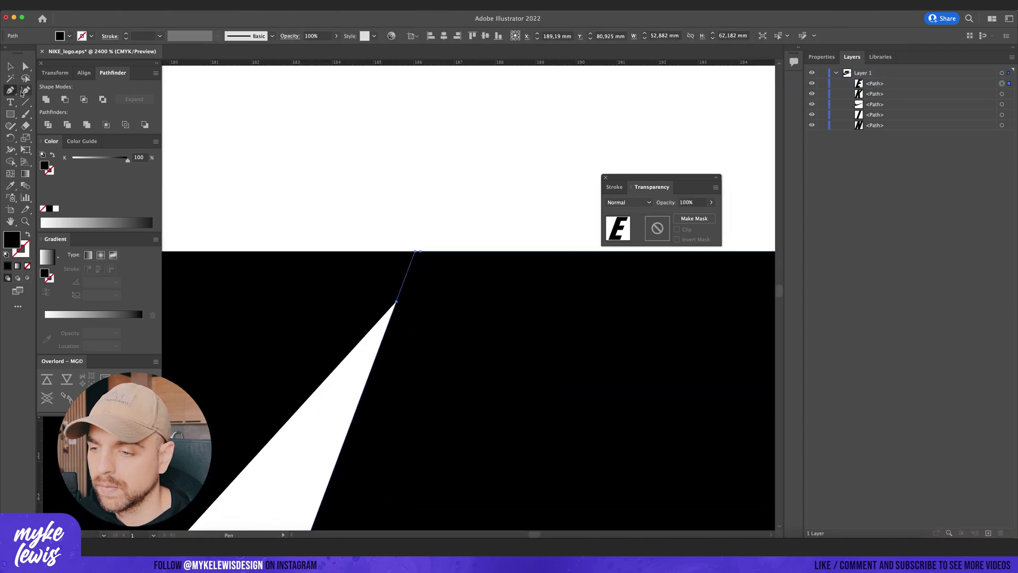
key("v")
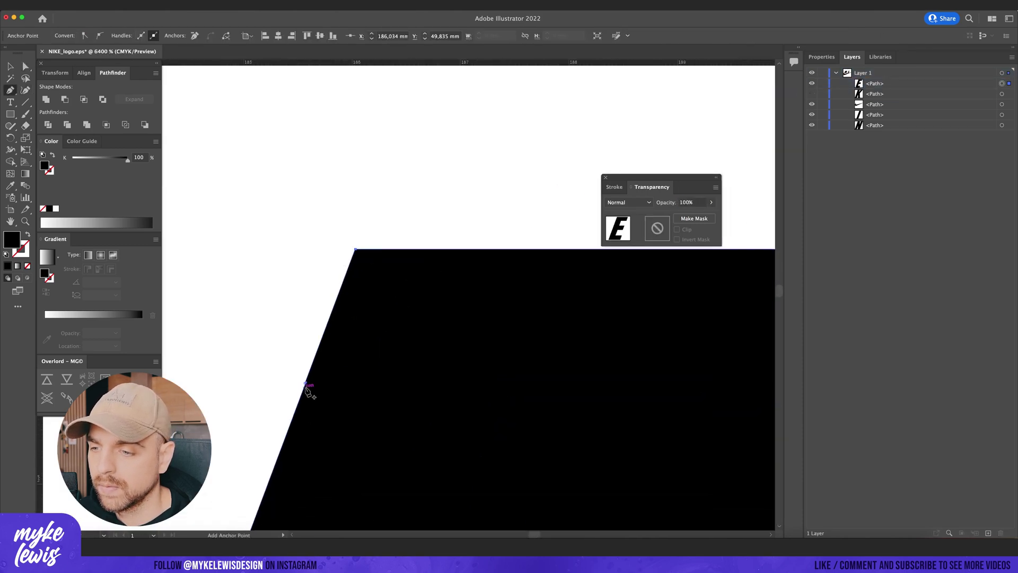
key("super+minus")
key("super+minus")
key("super+minus")
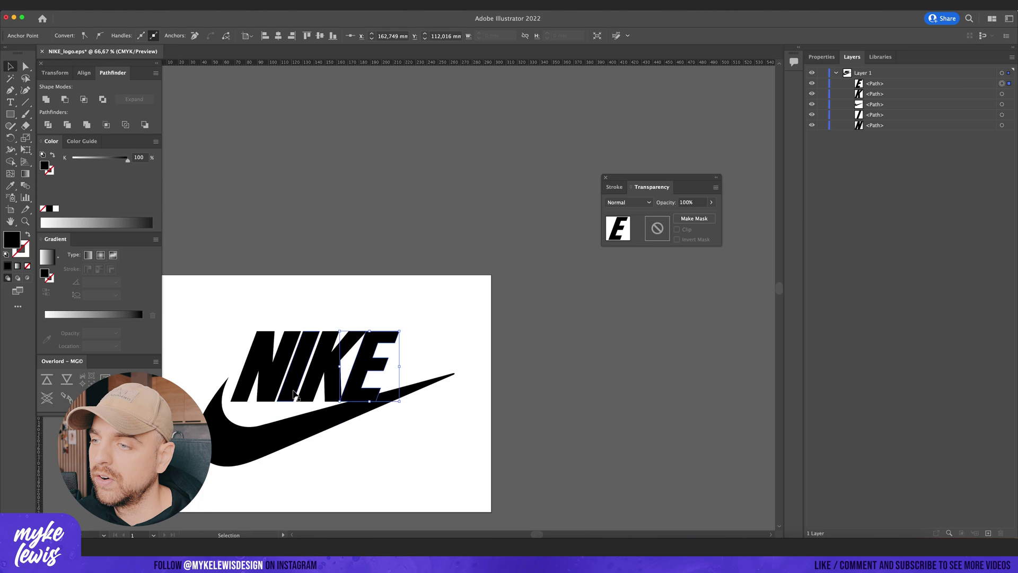
key("super+plus")
key("super+plus")
left_click(444, 205)
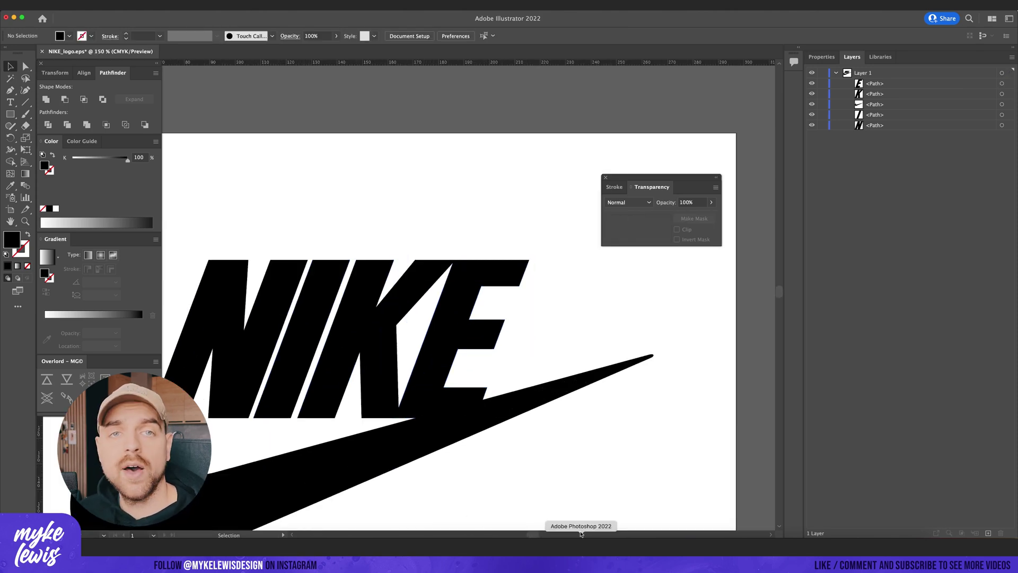
Step: Split Layer 1's paths into individual layers using Release to Layers (Sequence)
scroll(524, 442, "down", 1)
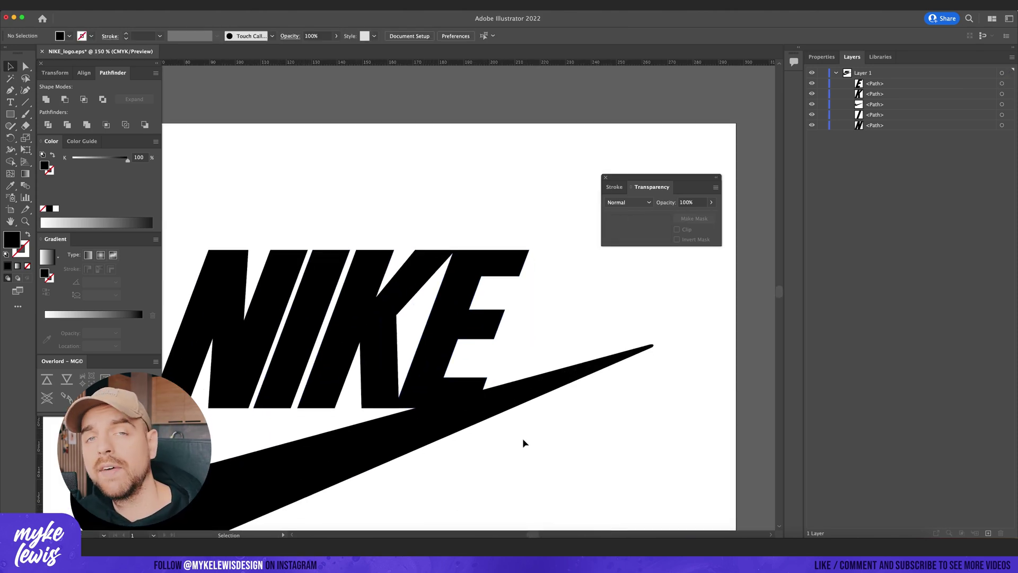
scroll(524, 442, "down", 1)
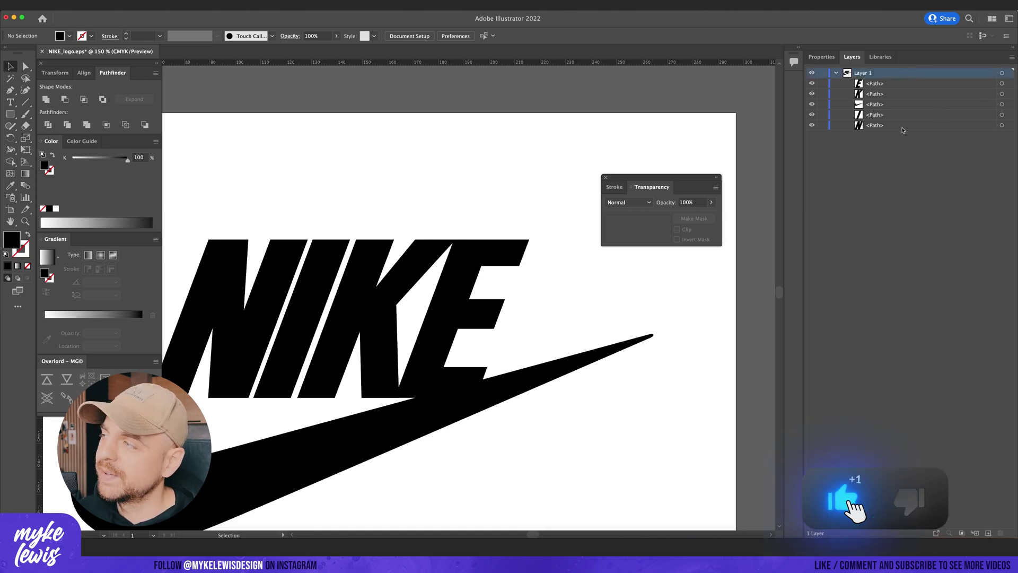
left_click(1011, 58)
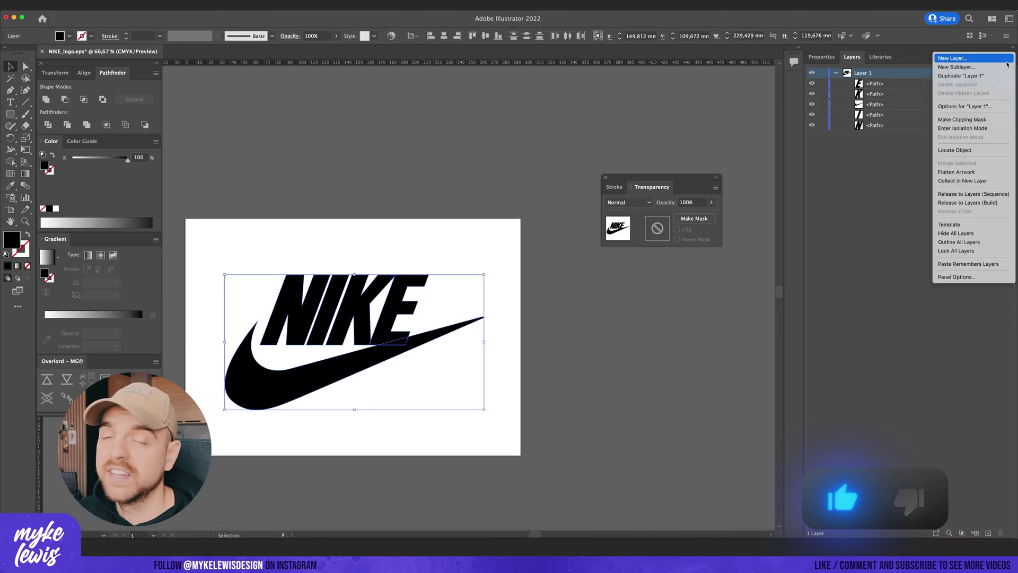
left_click(973, 194)
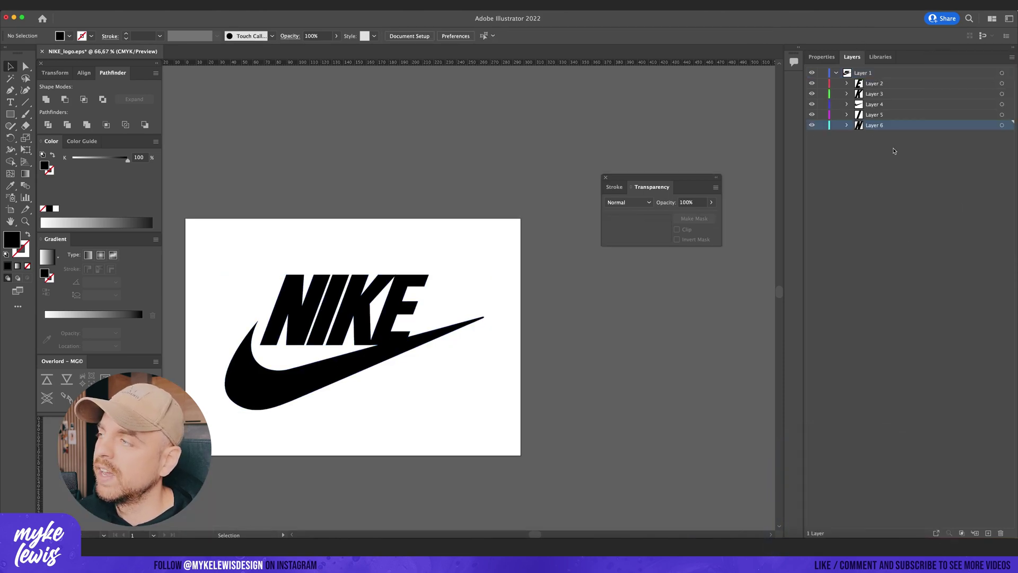
Step: Move Layers 2 to 6 out of Layer 1 to the top level and delete the emptied Layer 1
left_click(883, 84, "shift")
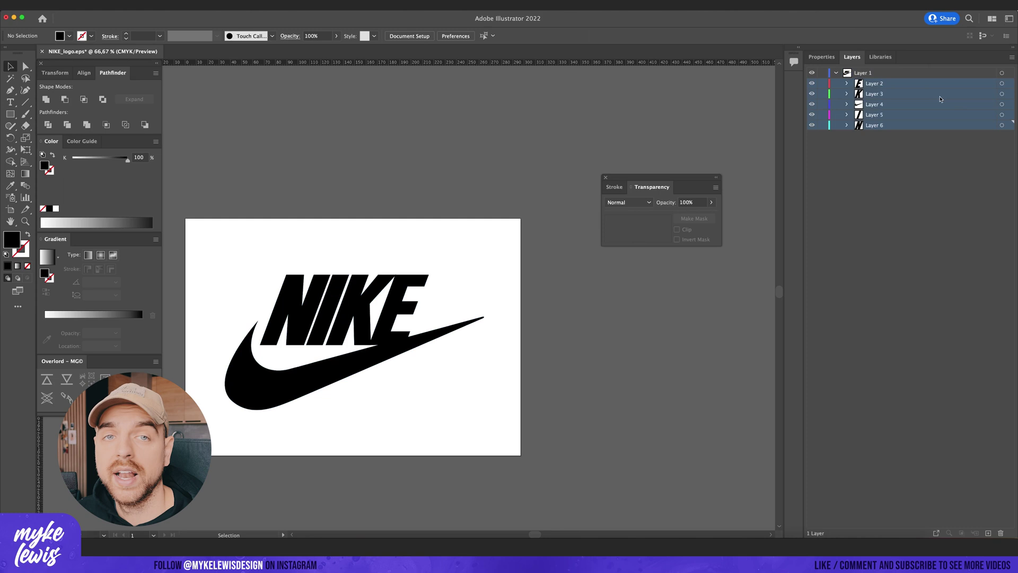
left_click_drag(908, 84, 863, 81)
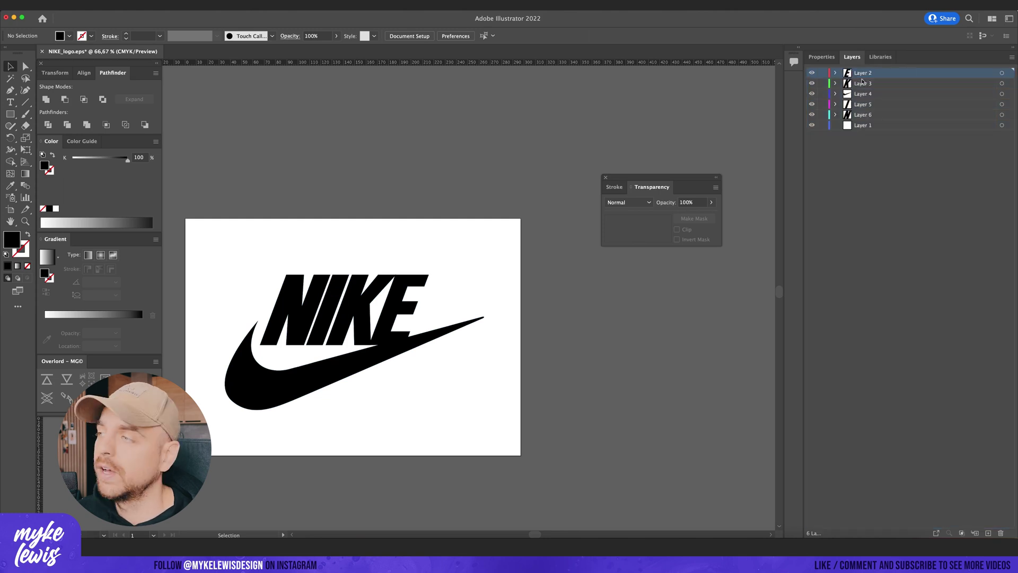
left_click(877, 125)
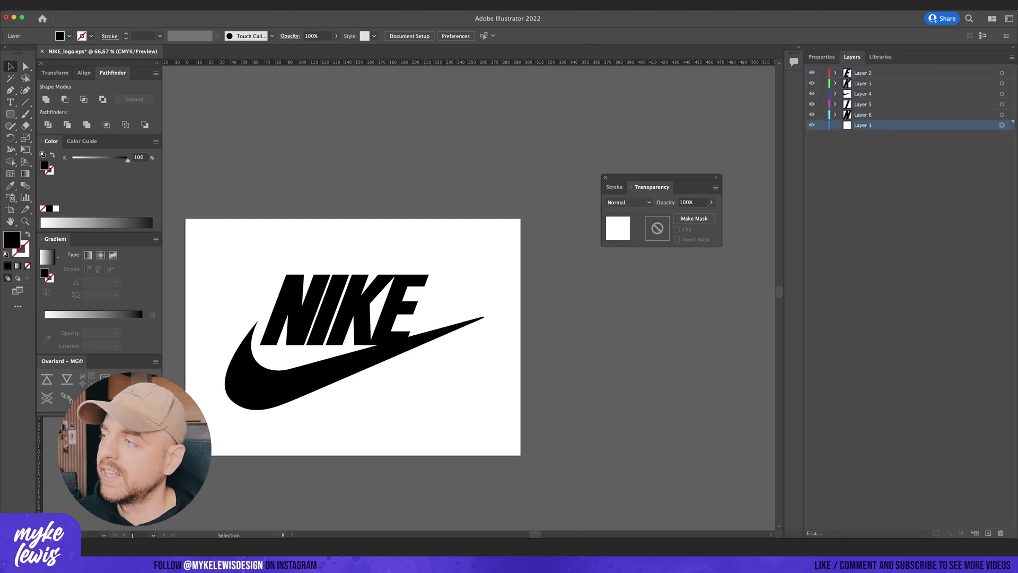
left_click(1000, 532)
Step: Hide and show Layers 2, 3 and 4 one at a time to check which logo part each contains
left_click(811, 73)
left_click(812, 73)
left_click(812, 83)
left_click(812, 84)
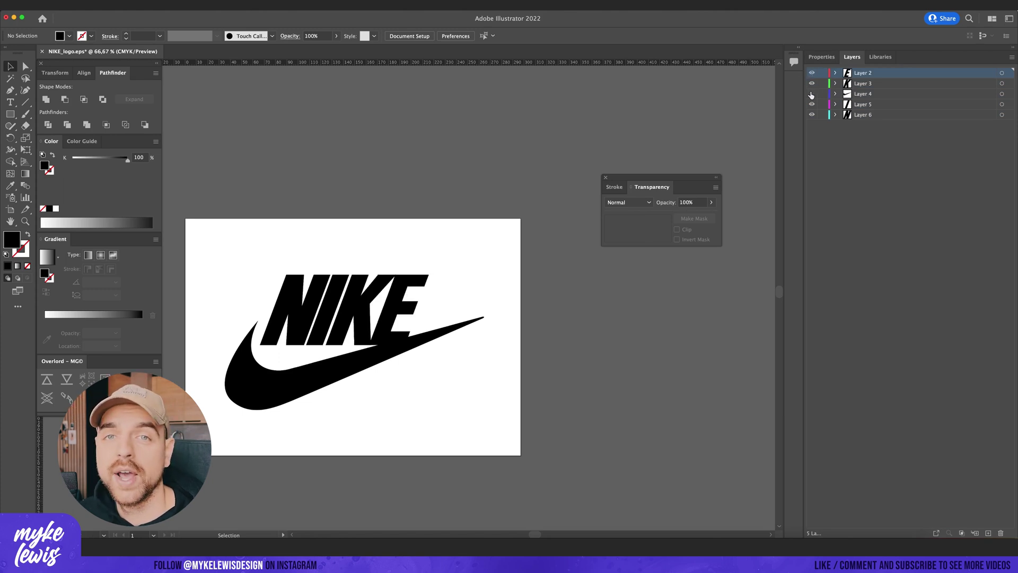
left_click(812, 94)
left_click(812, 94)
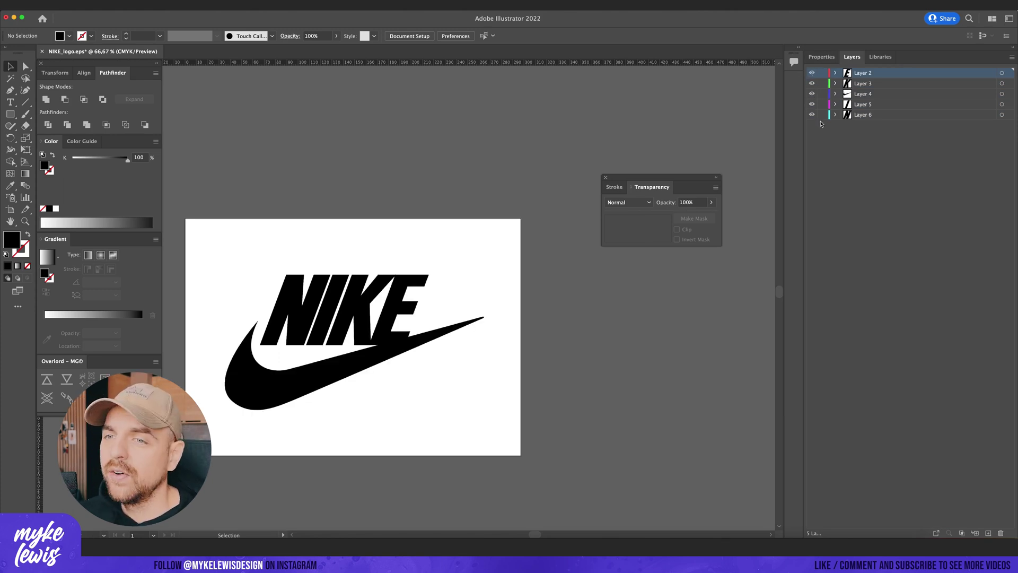
left_click_drag(878, 157, 860, 69)
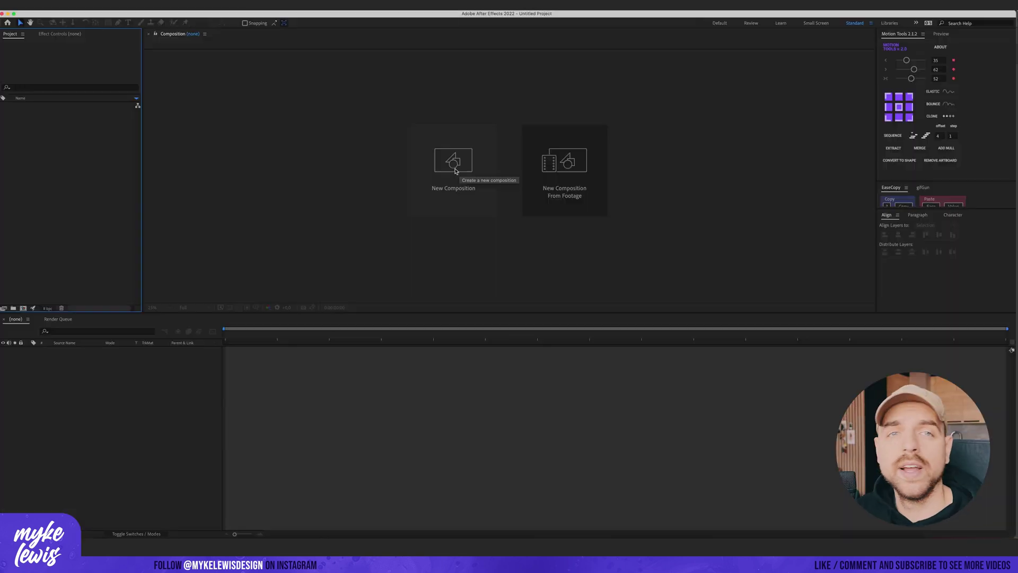
Step: In After Effects, create a 3840 × 2160 px composition at 30 frames per second with a duration of 8 seconds
left_click(454, 161)
left_click_drag(395, 207, 411, 179)
left_click(343, 235)
type("3840")
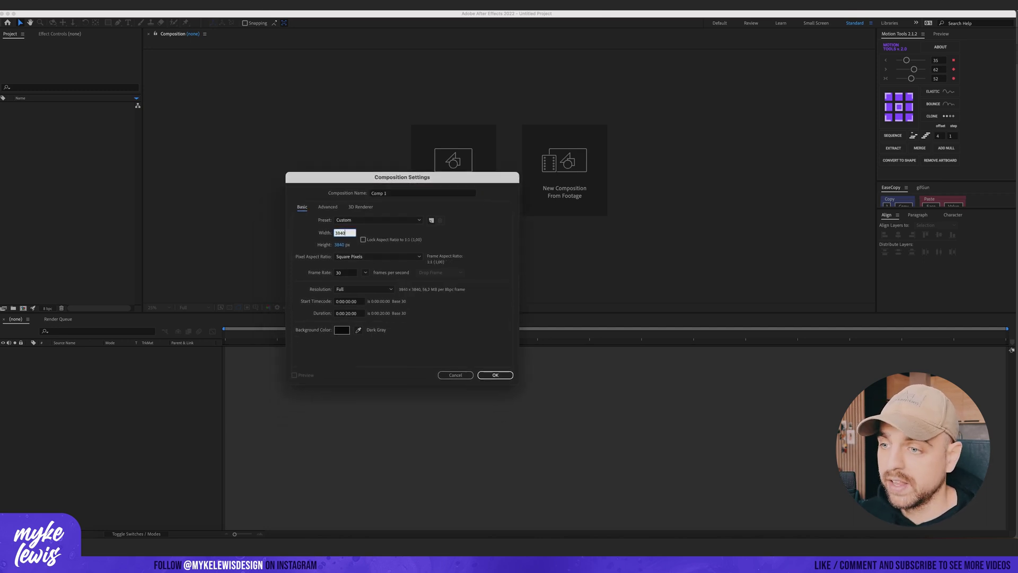
left_click(342, 245)
type("2")
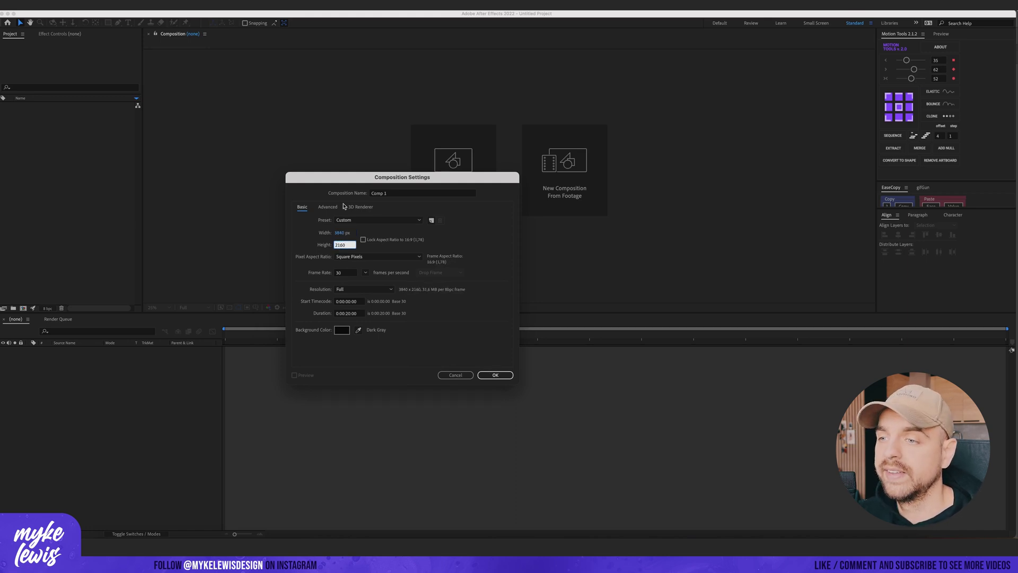
type("160")
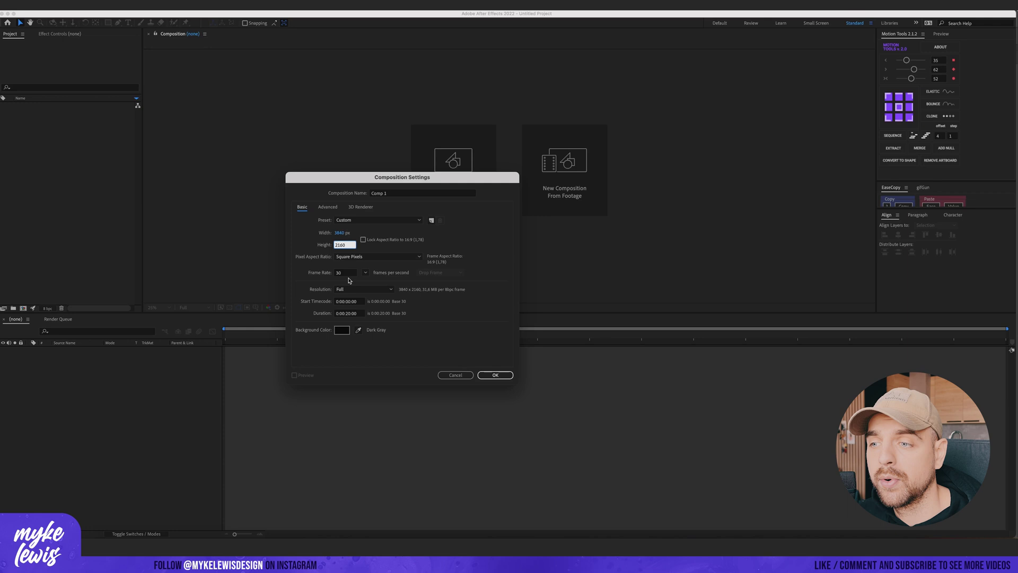
left_click(345, 273)
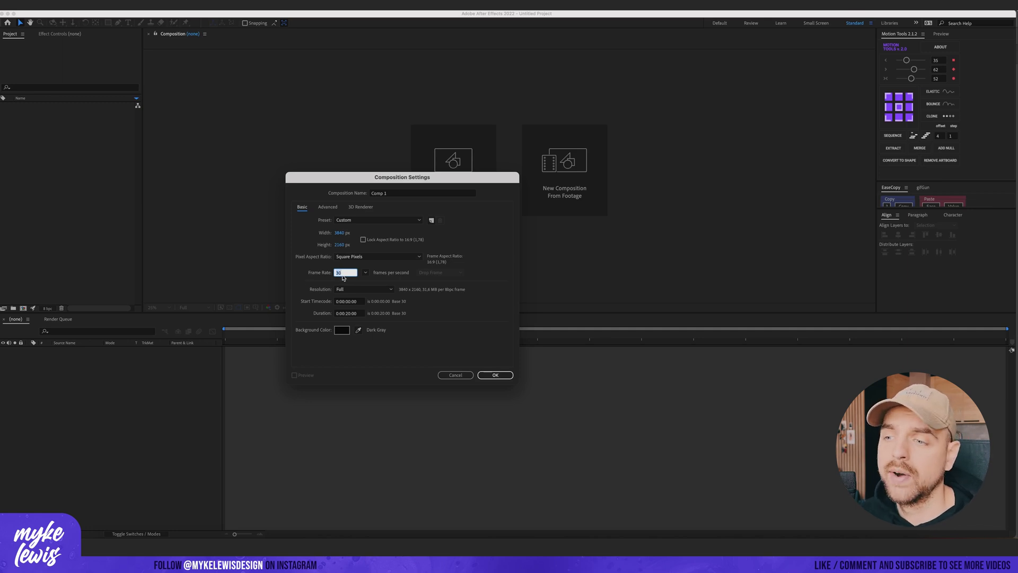
left_click(348, 313)
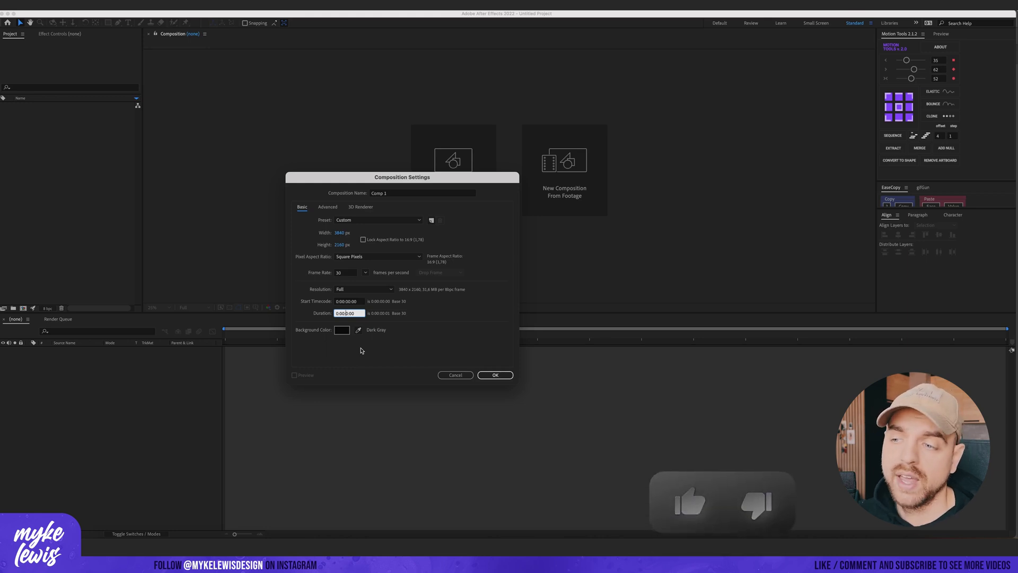
key("Return")
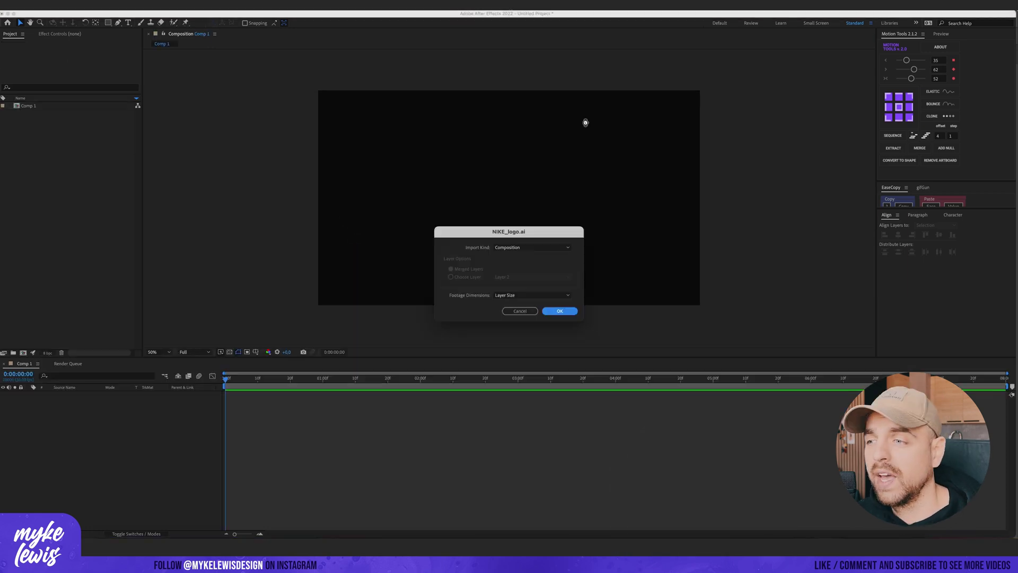
Step: Import NIKE_logo.ai with import kind Composition and footage dimensions set to Layer Size
left_click_drag(497, 246, 424, 190)
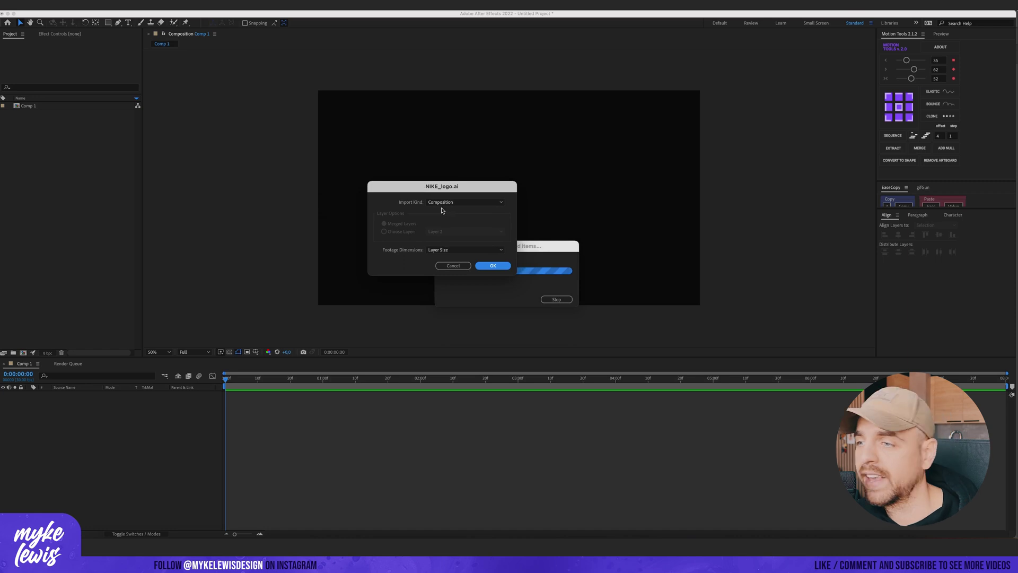
left_click(456, 202)
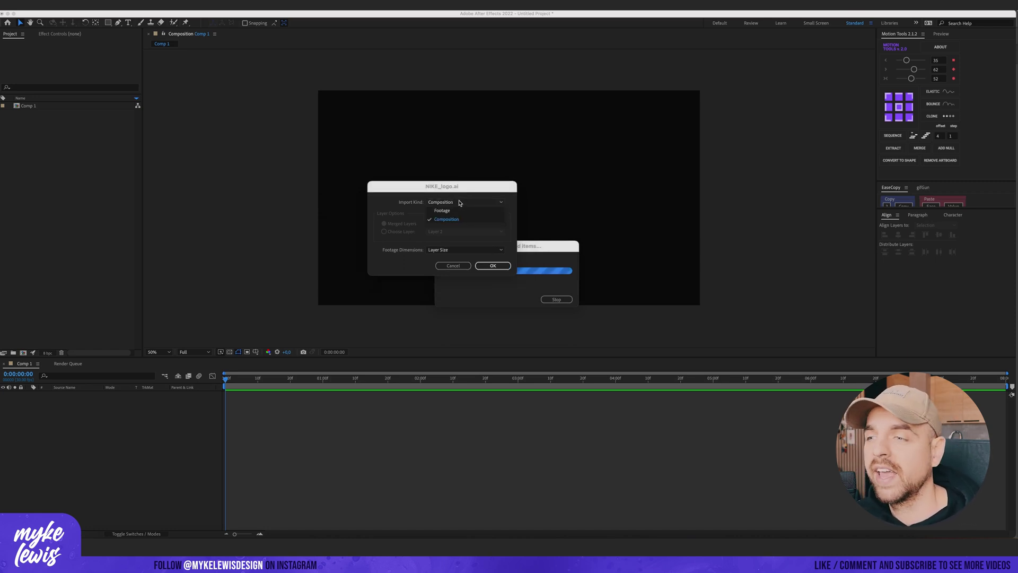
left_click(459, 203)
key("Return")
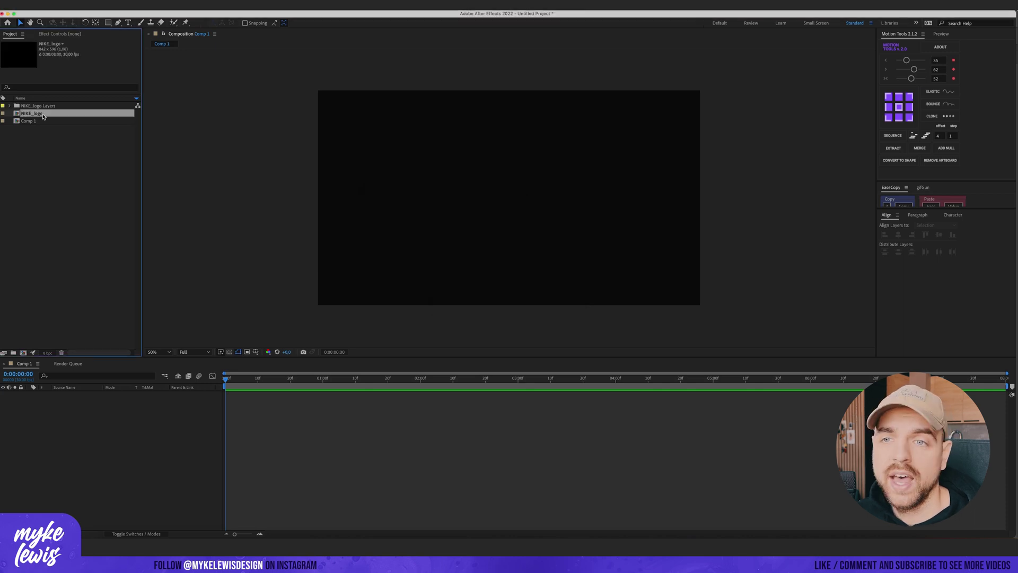
Step: Open the NIKE_logo composition and select all its layers to locate the logo artwork against the black background
double_click(44, 116)
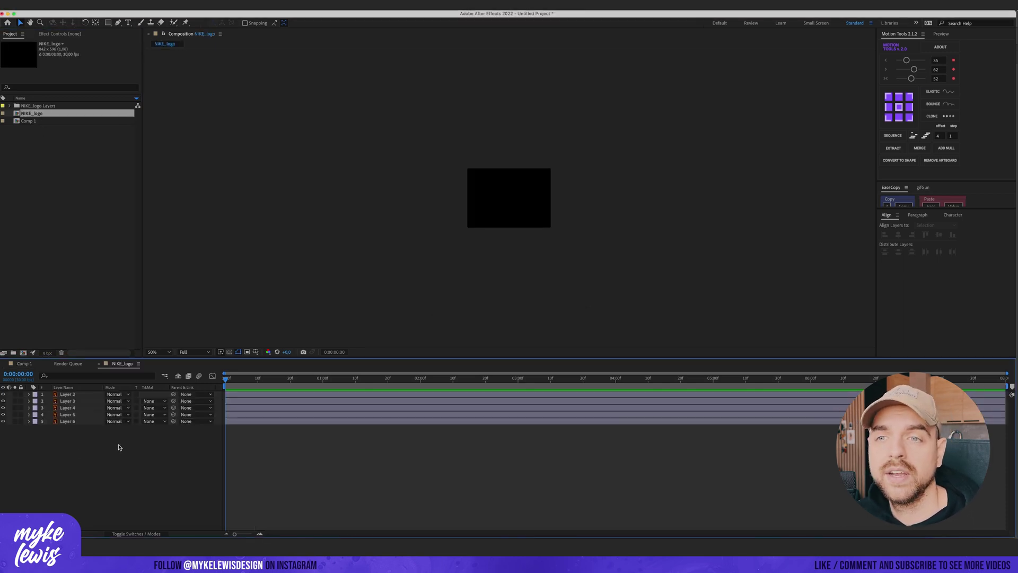
key("period")
key("period")
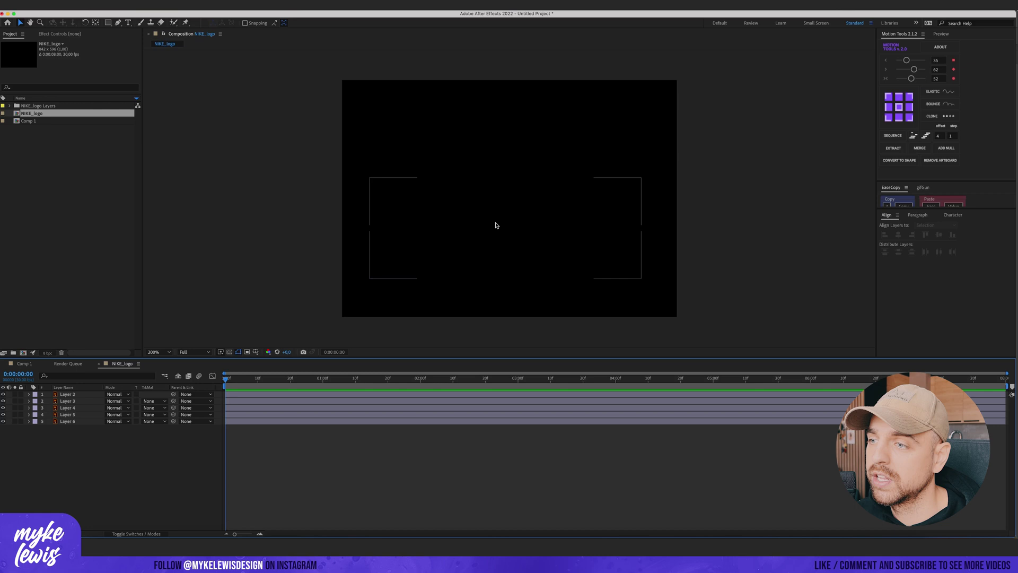
key("comma")
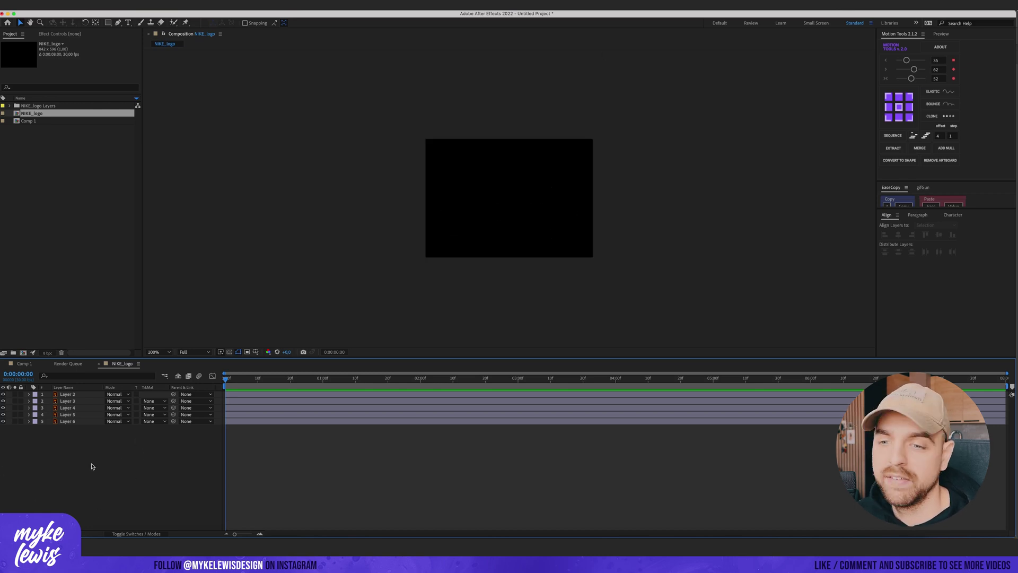
key("super+a")
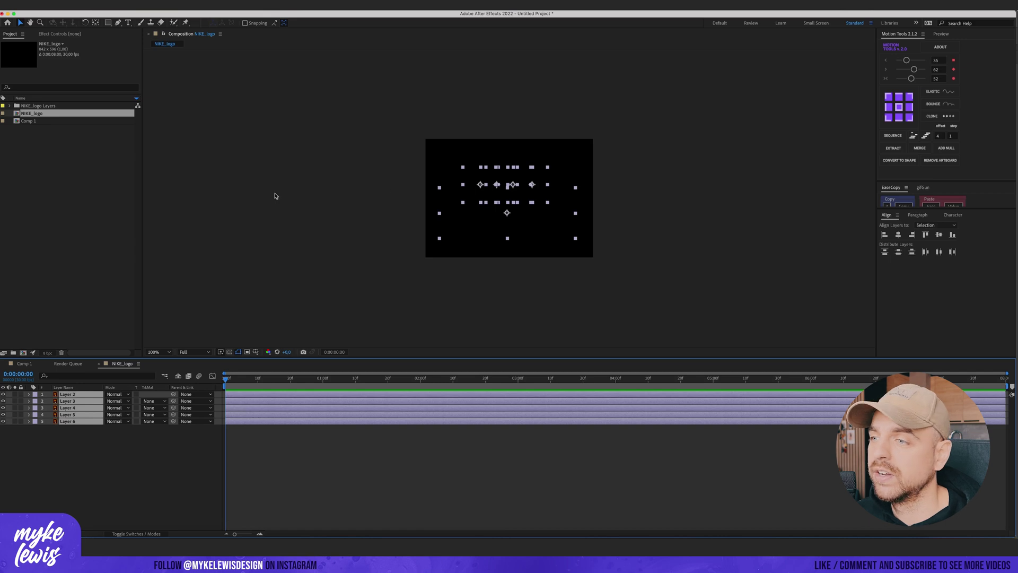
left_click(319, 142)
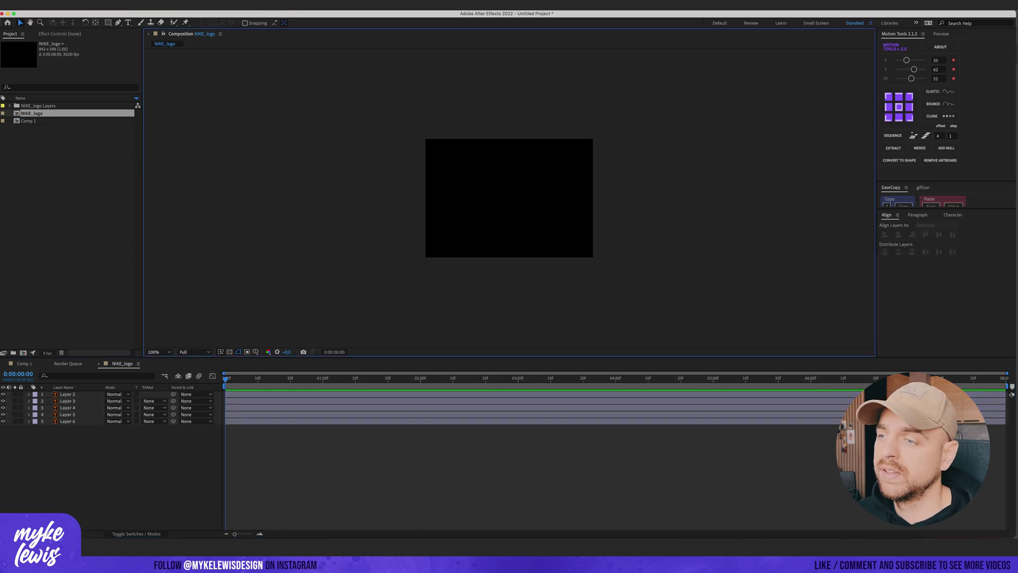
Step: Set the NIKE_logo composition's background colour to white
left_click(104, 6)
left_click(113, 30)
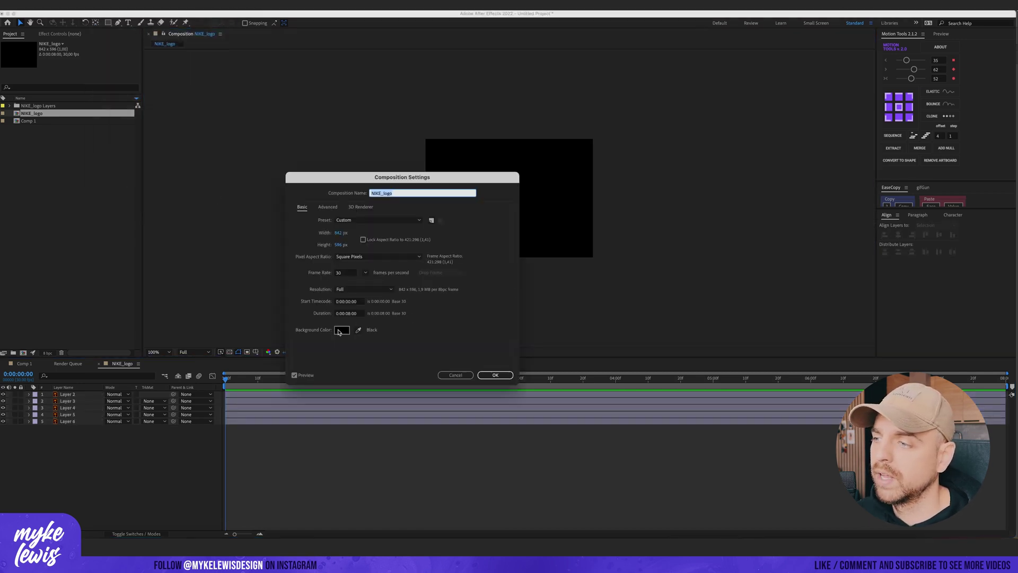
left_click(339, 332)
left_click_drag(469, 316, 410, 272)
left_click(607, 275)
left_click(495, 375)
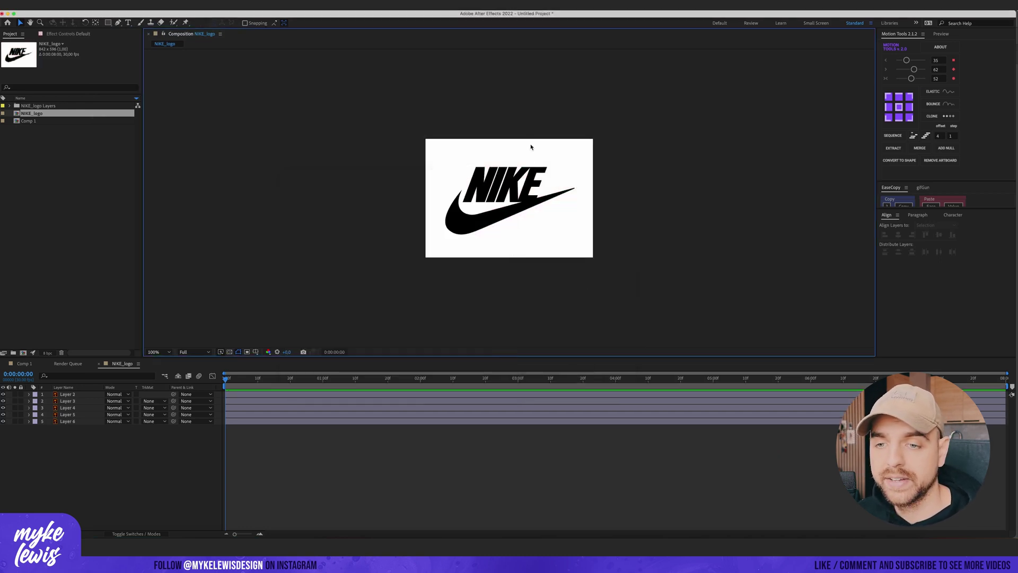
Step: Copy all the NIKE_logo layers into Comp 1 and set that composition's background colour to light gray D7D7D7
scroll(547, 194, "up", 1)
left_click_drag(582, 197, 508, 208)
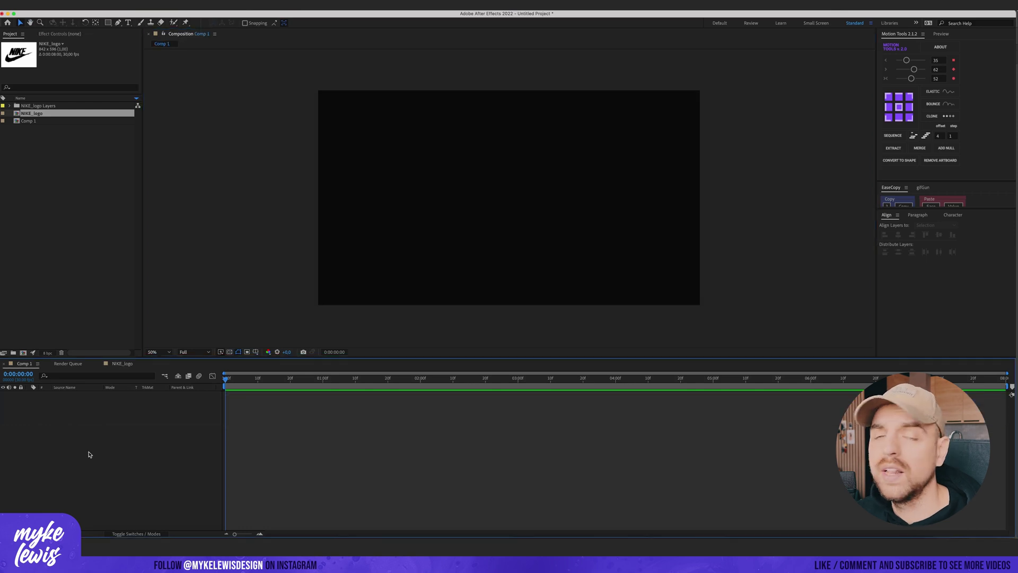
key("super+v")
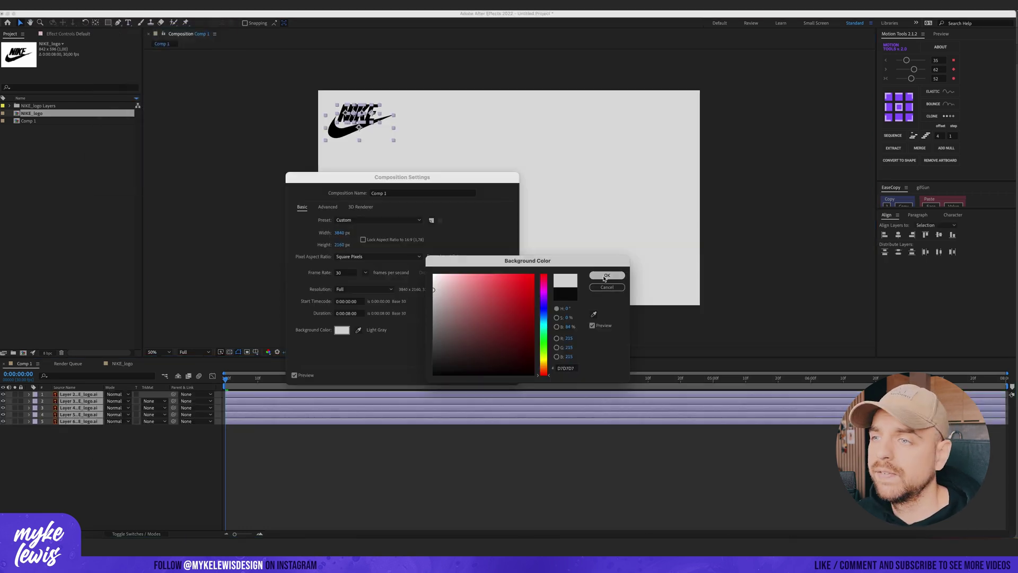
left_click(606, 275)
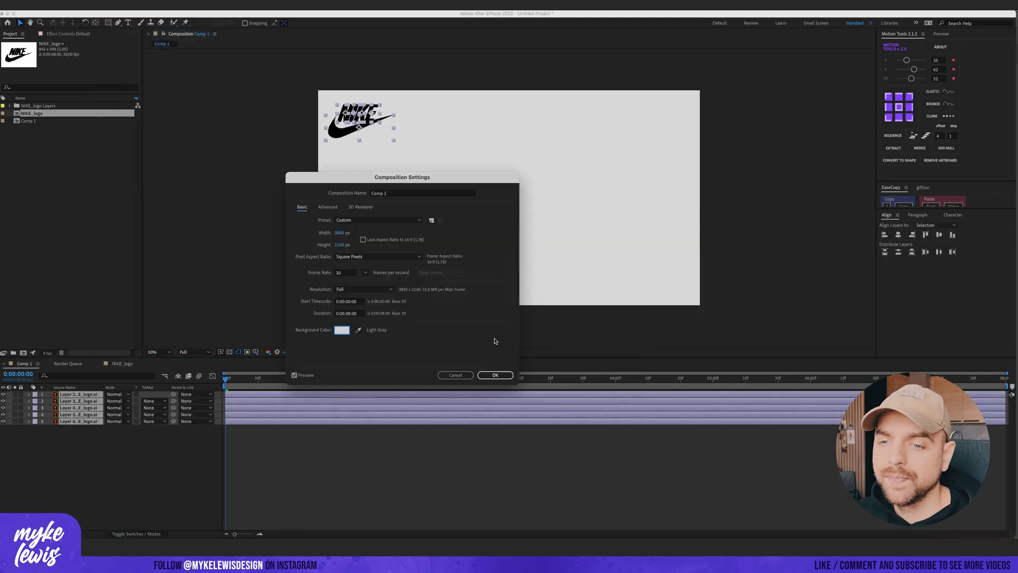
left_click(495, 374)
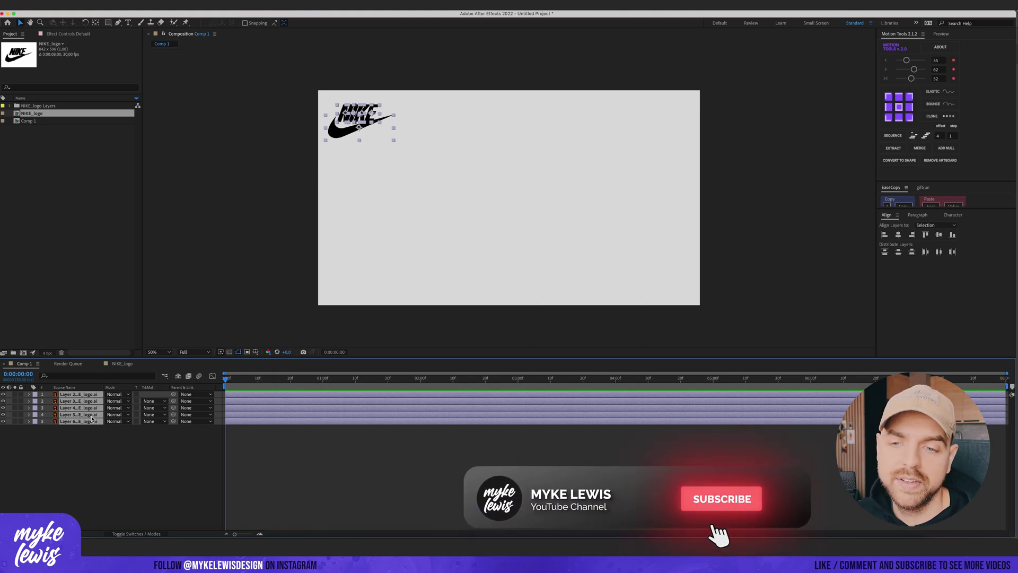
Step: Scale the letter N layer up to about 1100% and examine how sharp its enlarged edges are
left_click(82, 431)
scroll(370, 89, "up", 1)
left_click_drag(313, 109, 451, 256)
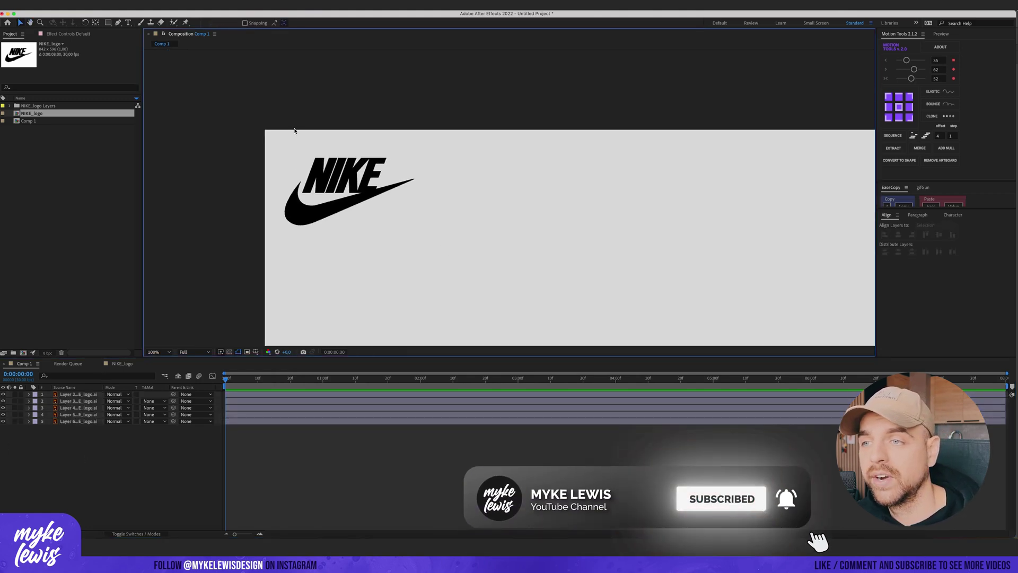
scroll(295, 130, "up", 2)
left_click_drag(76, 449, 58, 391)
left_click(66, 429)
left_click_drag(119, 428, 393, 403)
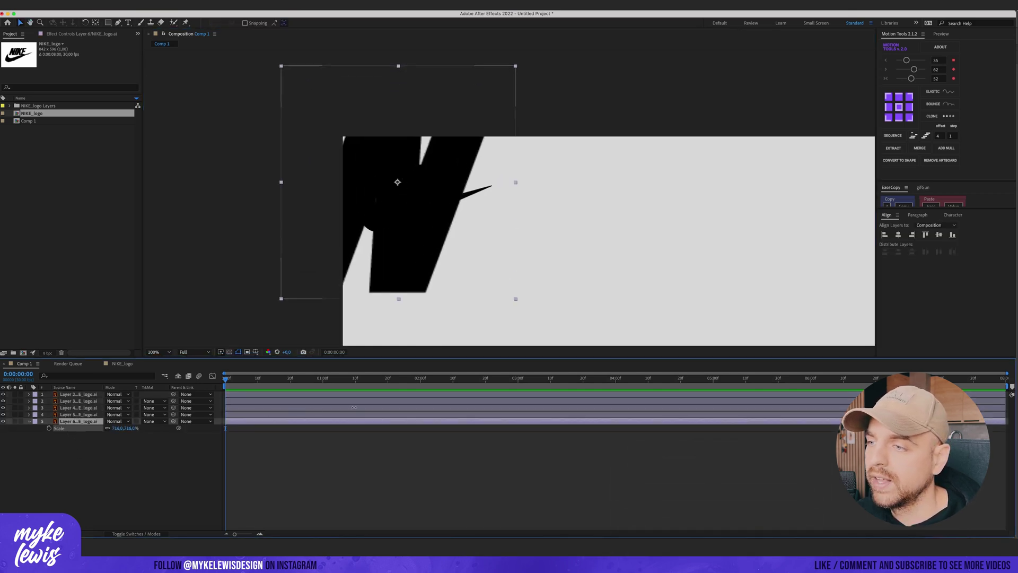
scroll(389, 177, "up", 2)
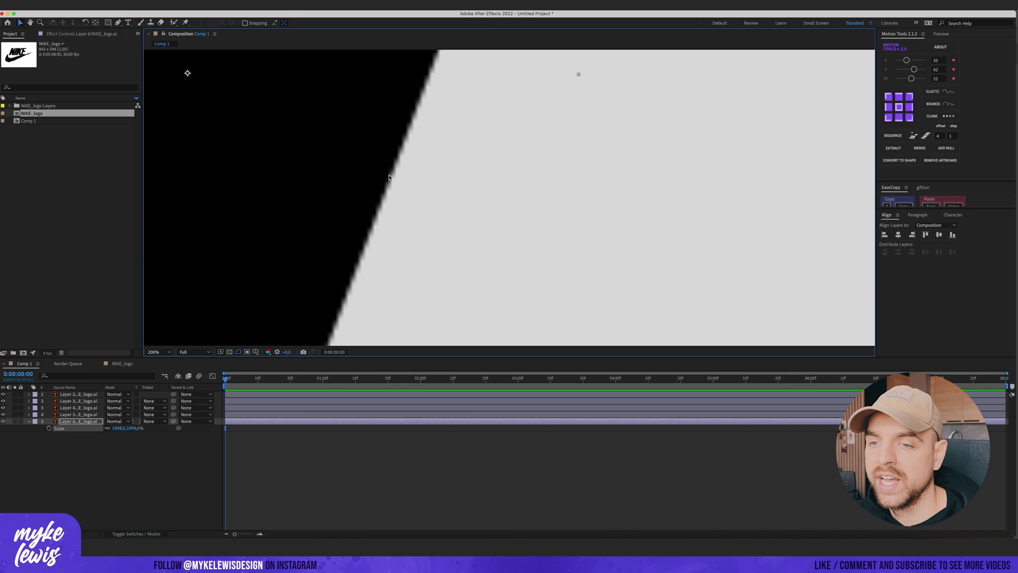
scroll(420, 186, "down", 1)
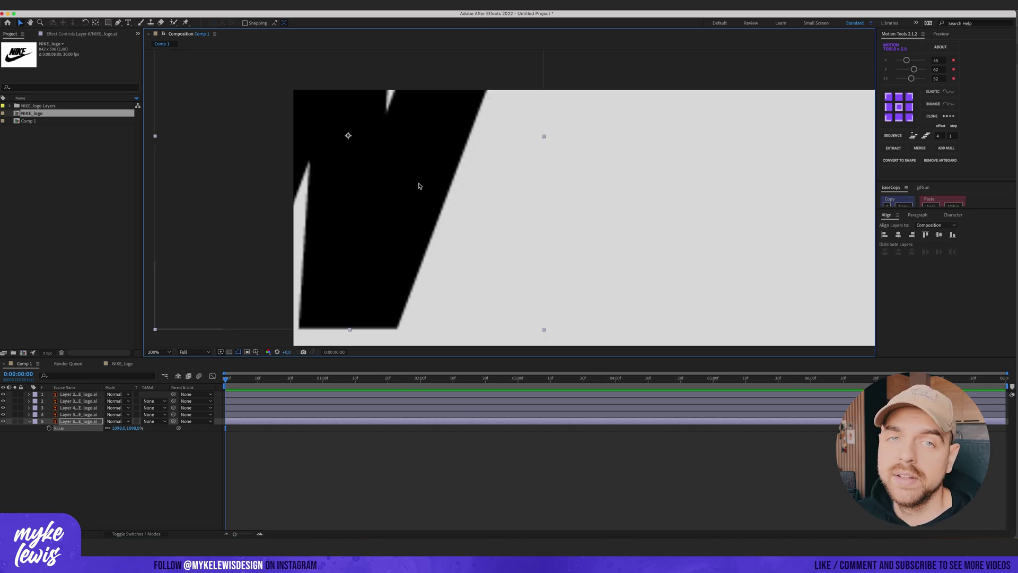
Step: Undo the scale enlargement of the letter N layer
key("super+z")
key("space")
left_click_drag(382, 194, 438, 267)
key("period")
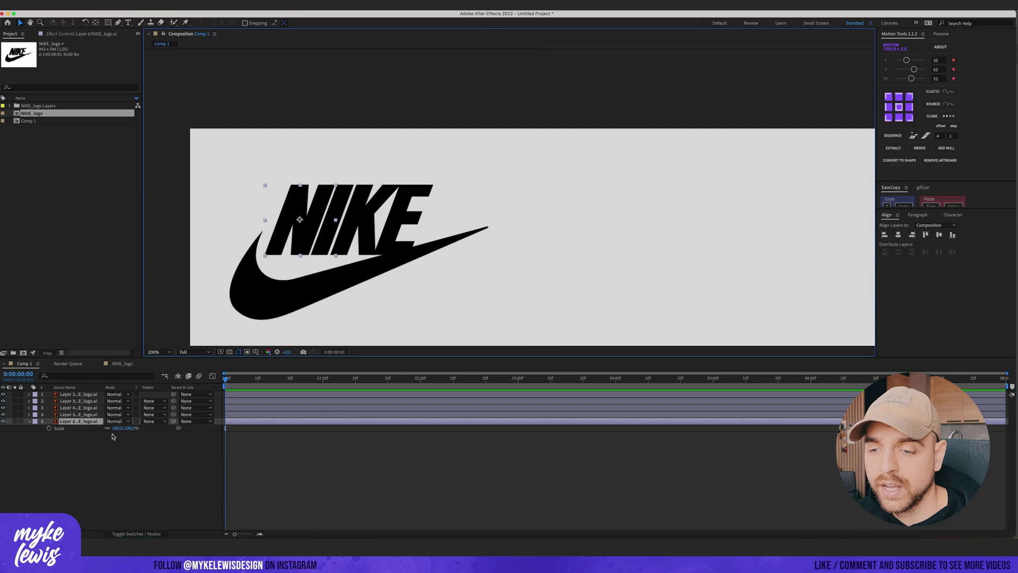
Step: Convert all five logo layers with Create Shapes from Vector Layer and delete the original Illustrator layers from Comp 1
right_click(88, 423)
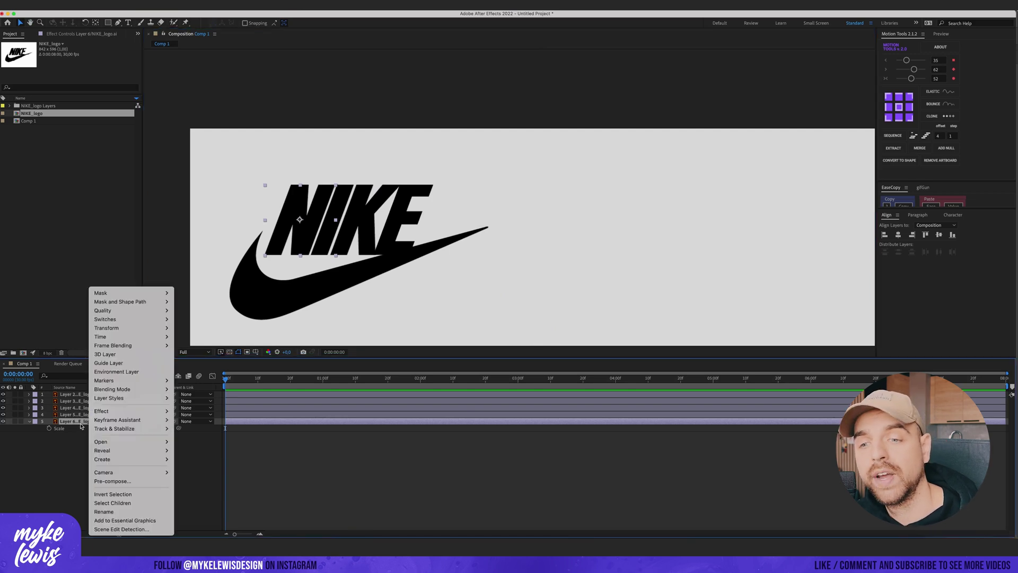
mouse_move(126, 461)
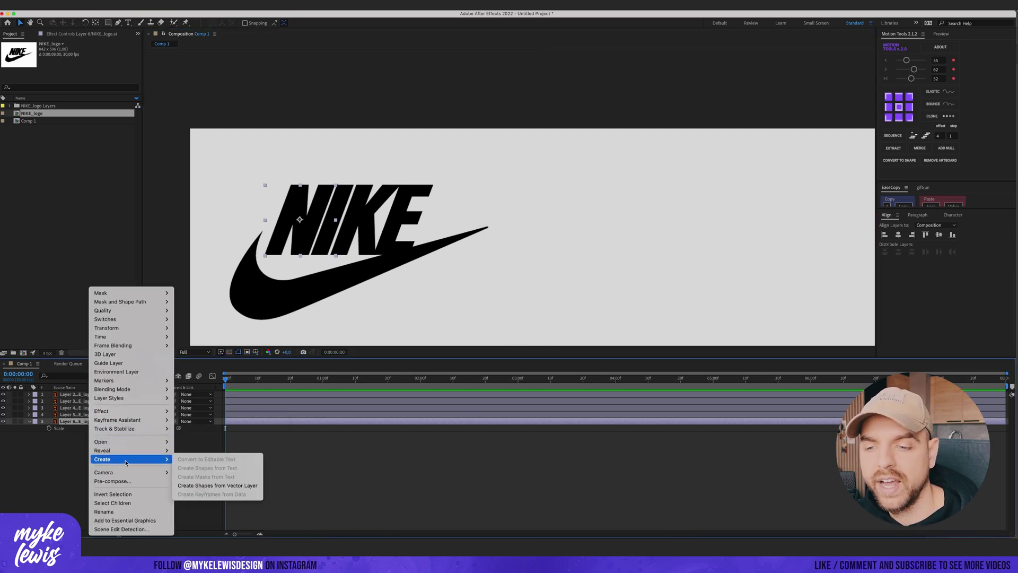
left_click(215, 486)
left_click_drag(70, 396, 72, 401)
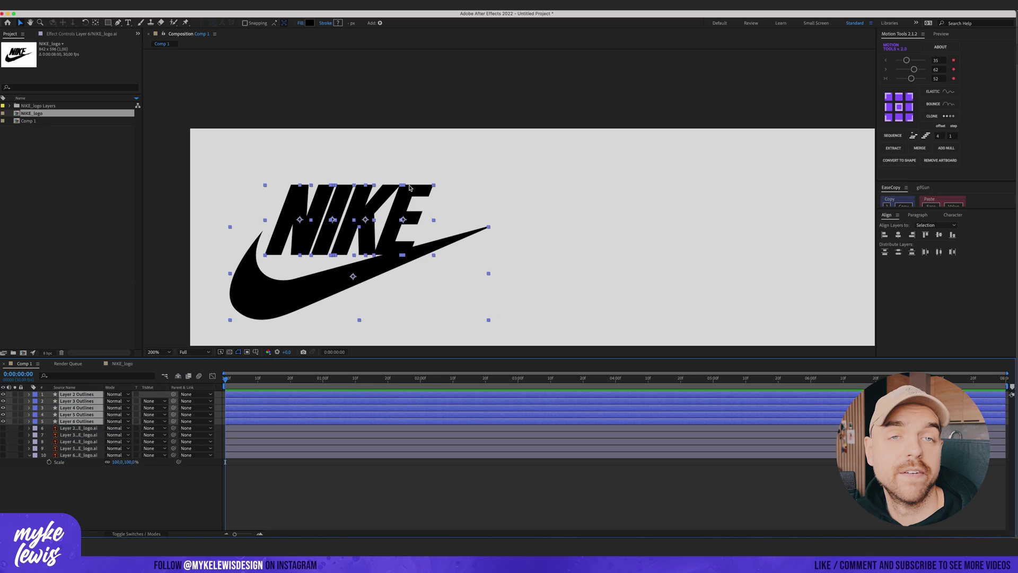
left_click_drag(84, 484, 79, 430)
key("Delete")
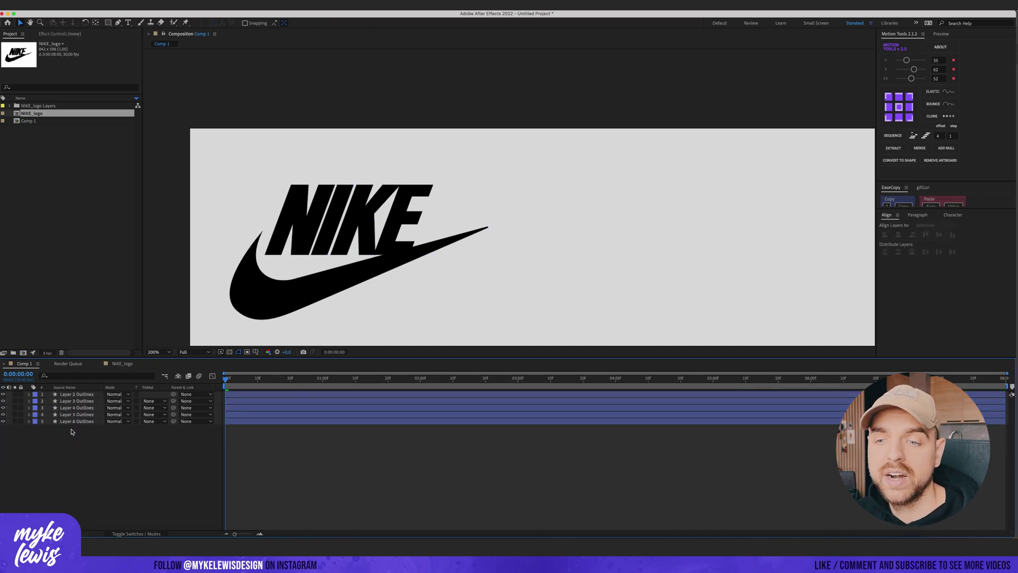
Step: Move all five NIKE logo outline layers together from the composition's corner to roughly its centre
key("ctrl+a")
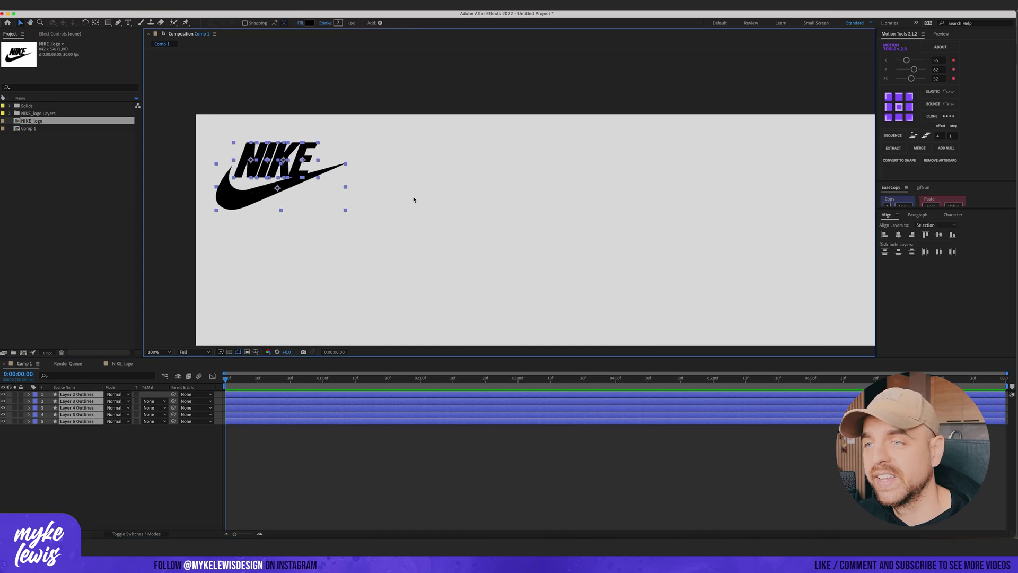
left_click_drag(364, 200, 332, 168)
key("comma")
left_click_drag(467, 198, 424, 167)
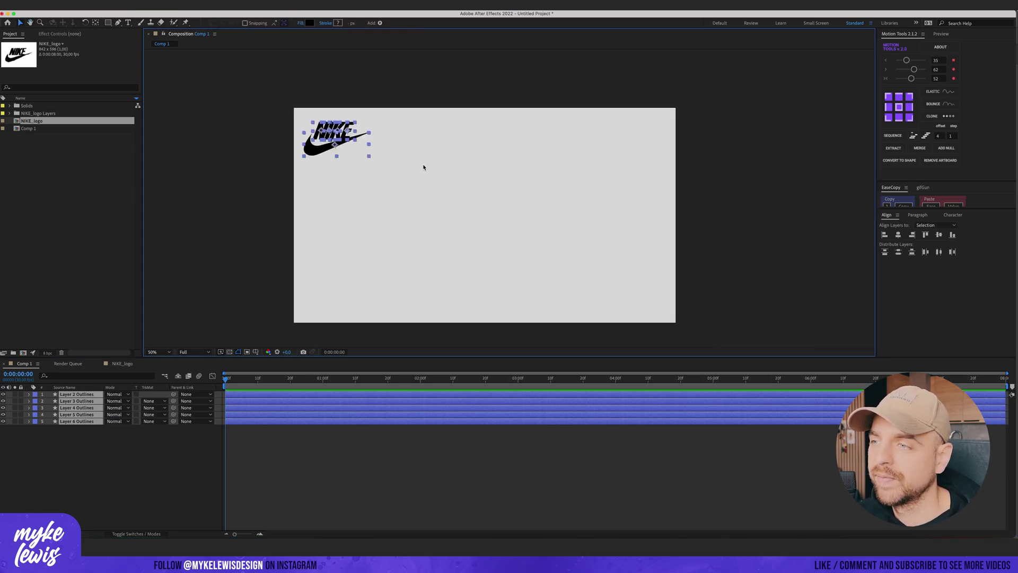
left_click_drag(339, 148, 491, 231)
left_click(472, 271)
key("period")
left_click_drag(471, 271, 404, 234)
key("comma")
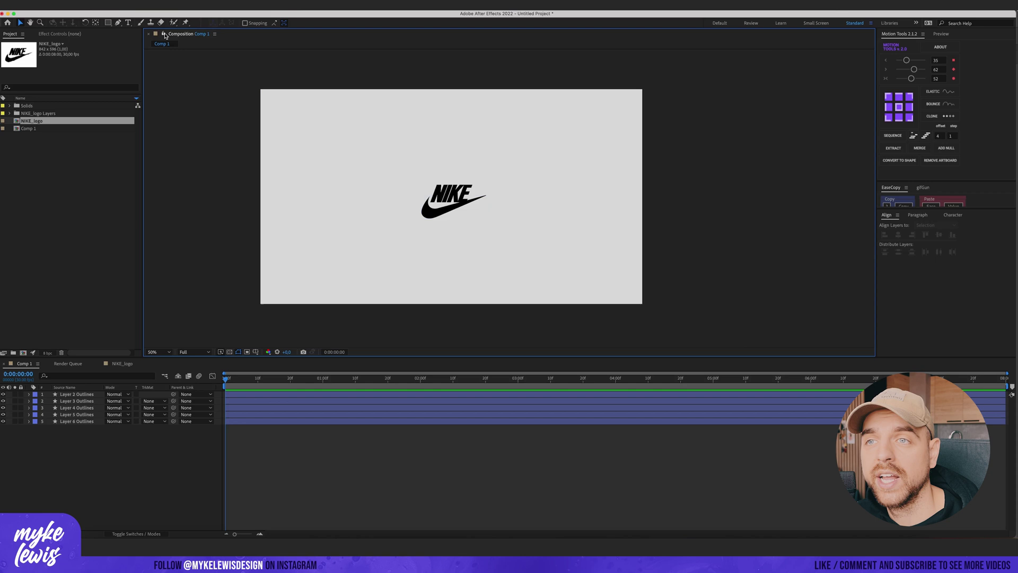
Step: Create a new shape layer and draw a semi-transparent red rectangle over the logo as an alignment guide
left_click(140, 5)
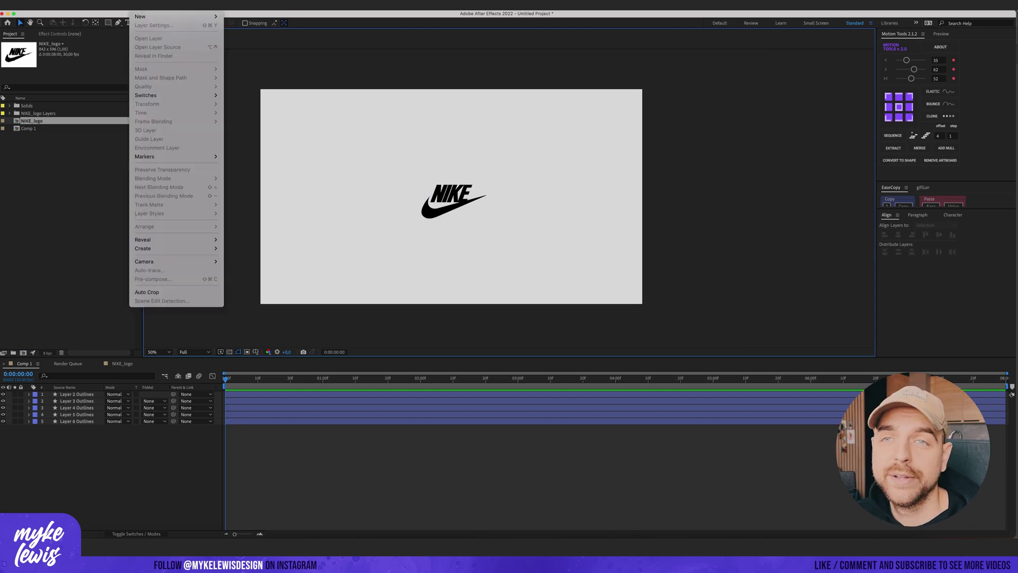
mouse_move(175, 17)
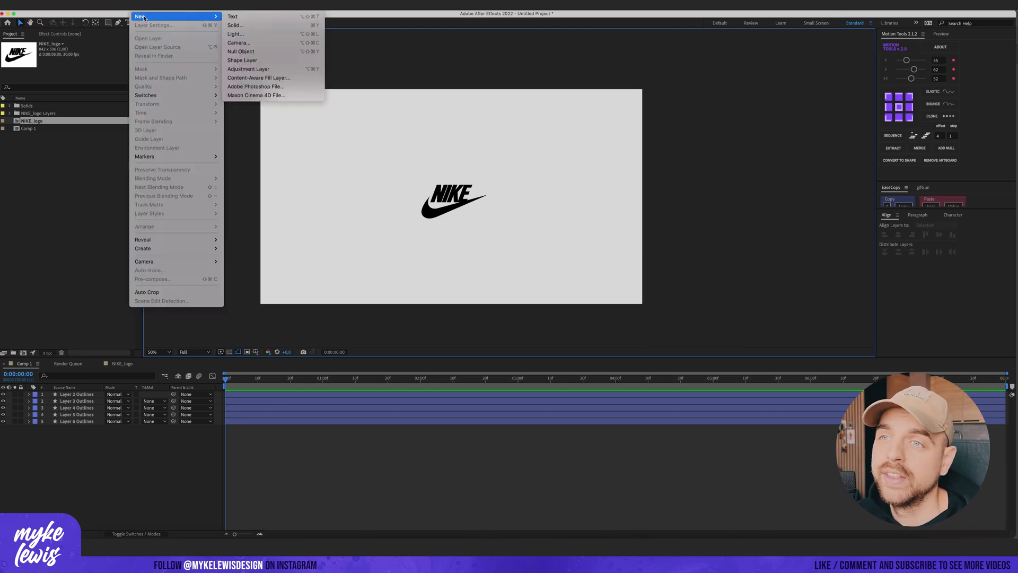
left_click(259, 61)
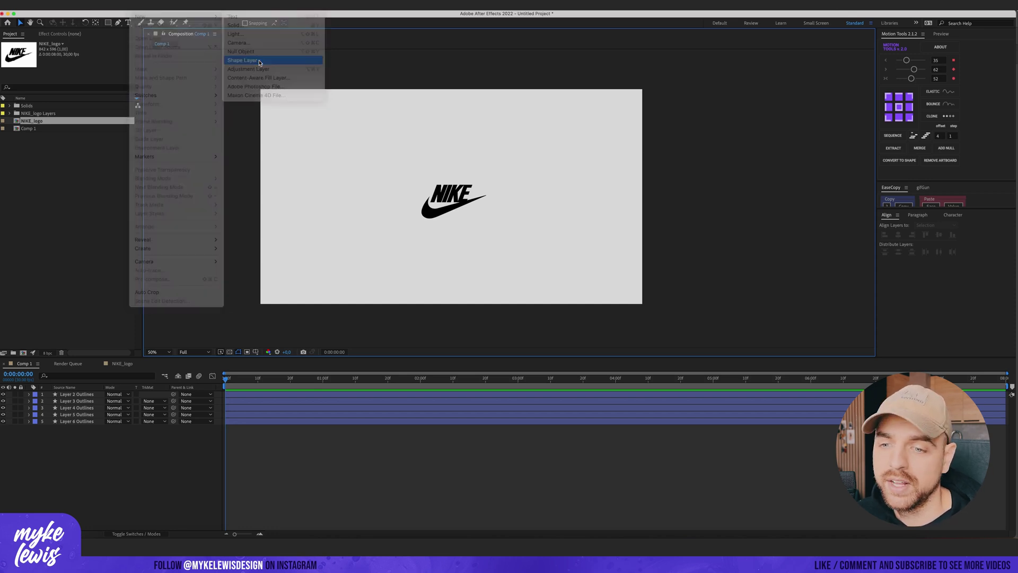
key("q")
left_click_drag(394, 170, 487, 211)
left_click(249, 24, "alt")
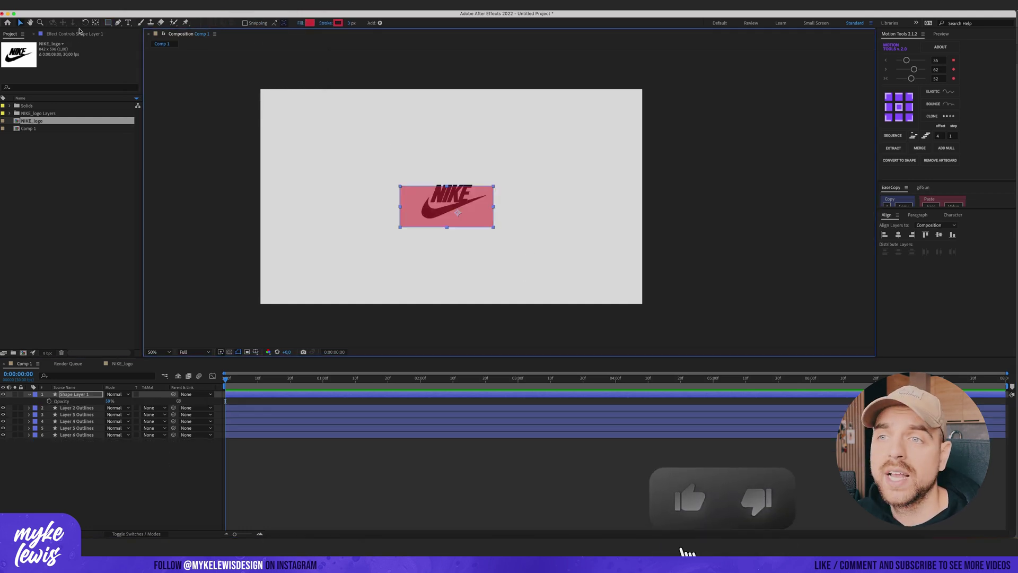
Step: Move the red rectangle's anchor point to the rectangle's centre with the Pan Behind tool
left_click(96, 23)
left_click_drag(457, 212, 446, 207)
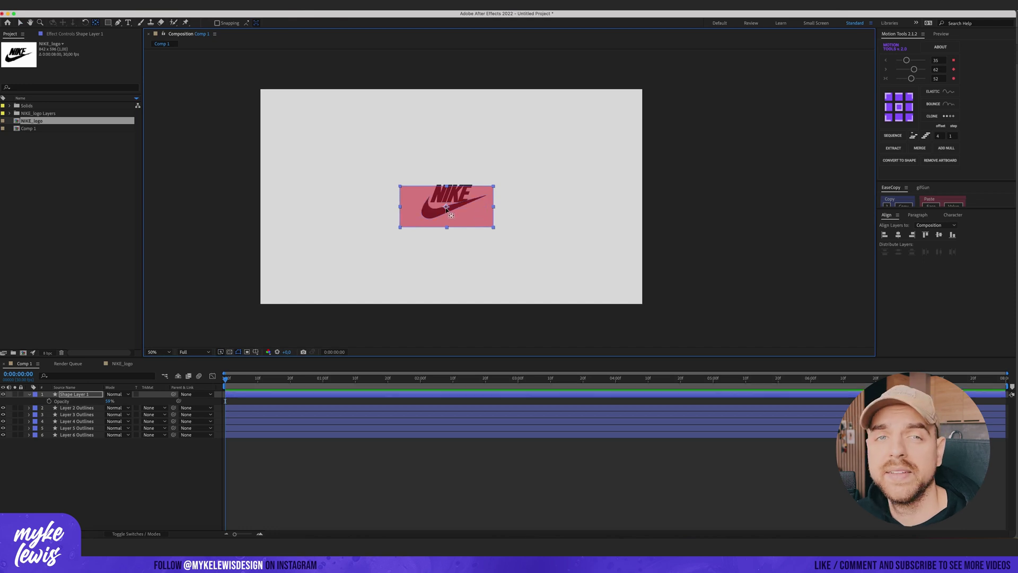
key("slash")
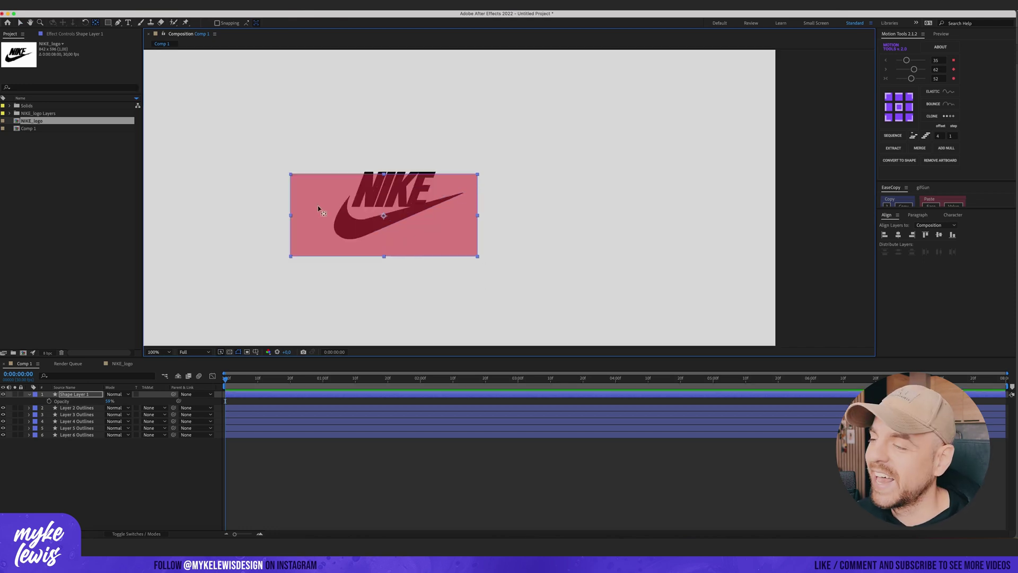
left_click_drag(439, 220, 464, 230)
key("v")
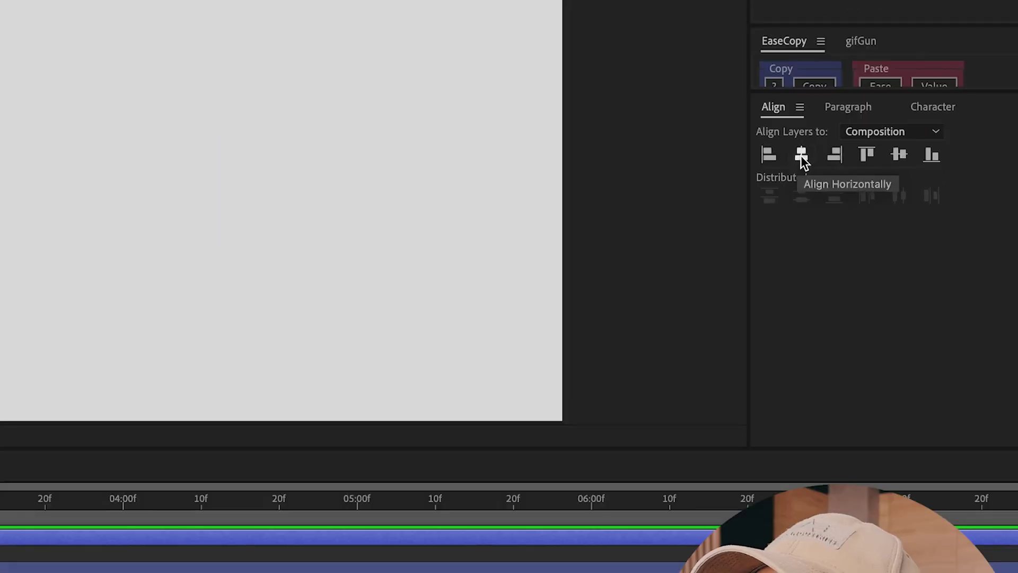
Step: Align the red rectangle to the composition's centre both ways and lower it to a Y position of about 1144.2
left_click(898, 236)
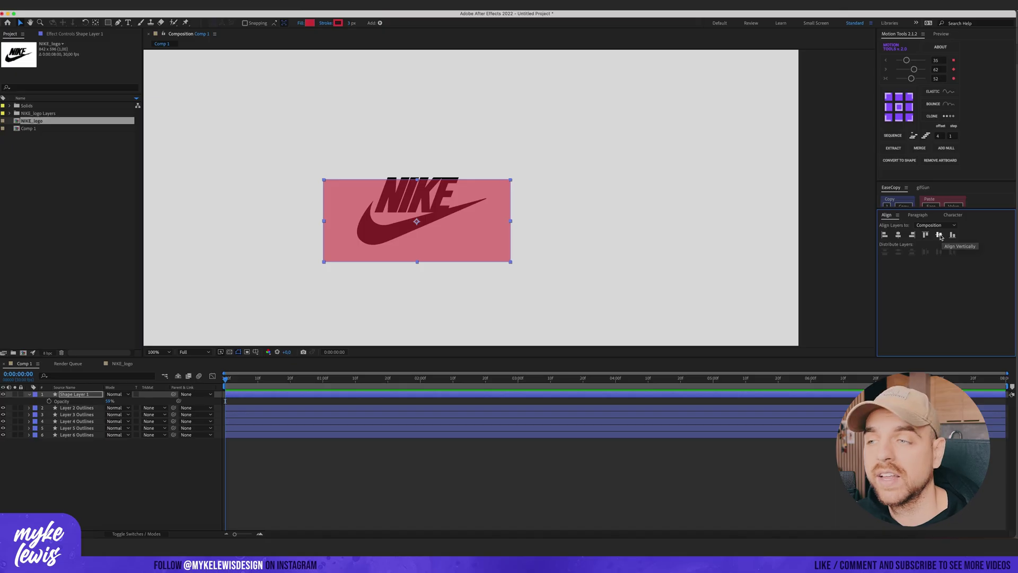
left_click(940, 236)
scroll(375, 168, "down", 2)
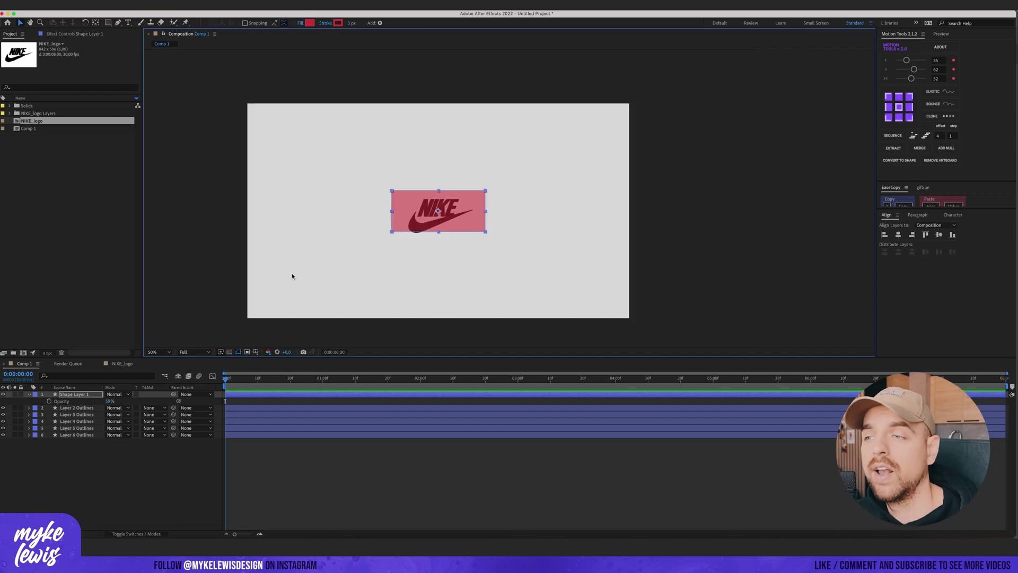
key("p")
left_click_drag(123, 401, 146, 401)
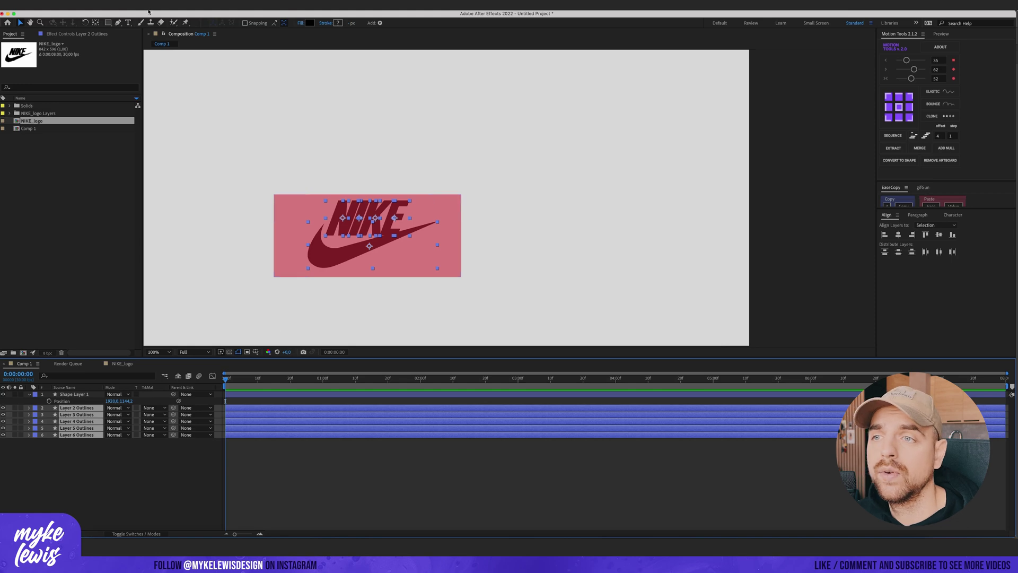
Step: Create a null object and parent the five logo outline layers to it
left_click(149, 12)
mouse_move(142, 16)
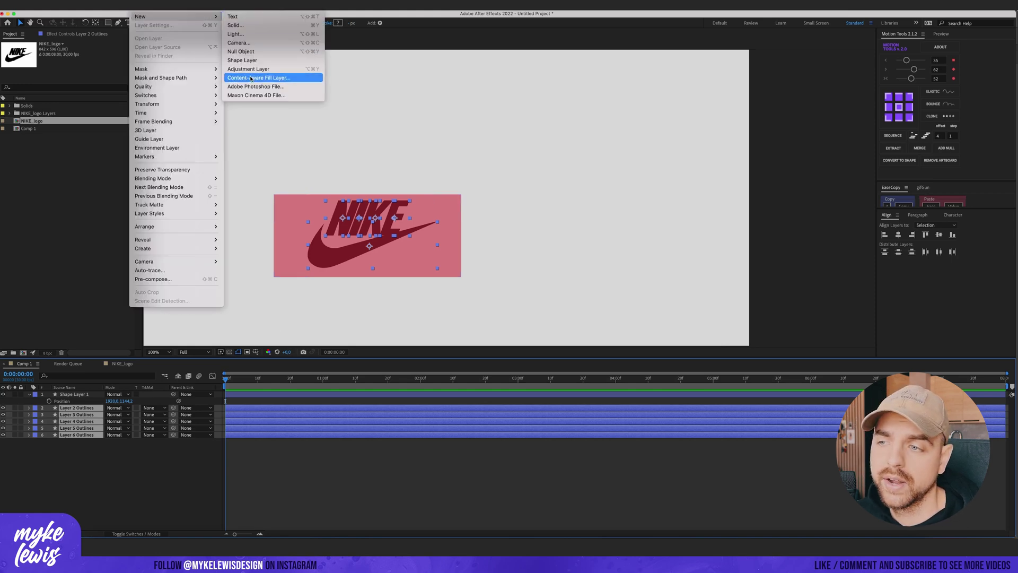
left_click(248, 51)
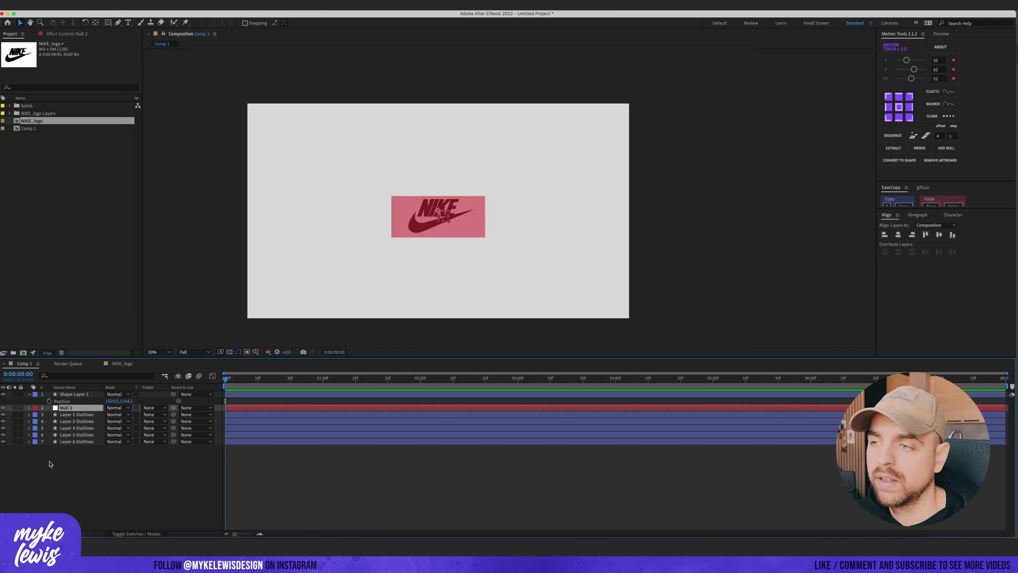
left_click_drag(50, 464, 66, 412)
left_click_drag(173, 414, 72, 410)
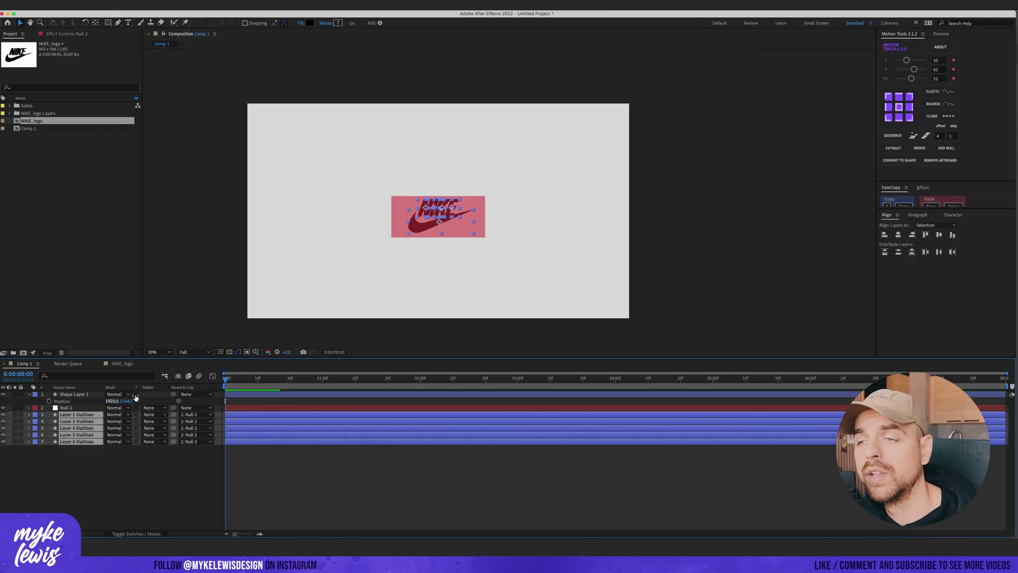
Step: Reposition the null so the logo sits centred on the red rectangle, and scale the null up to enlarge the logo
key("/")
left_click(66, 408)
key("p")
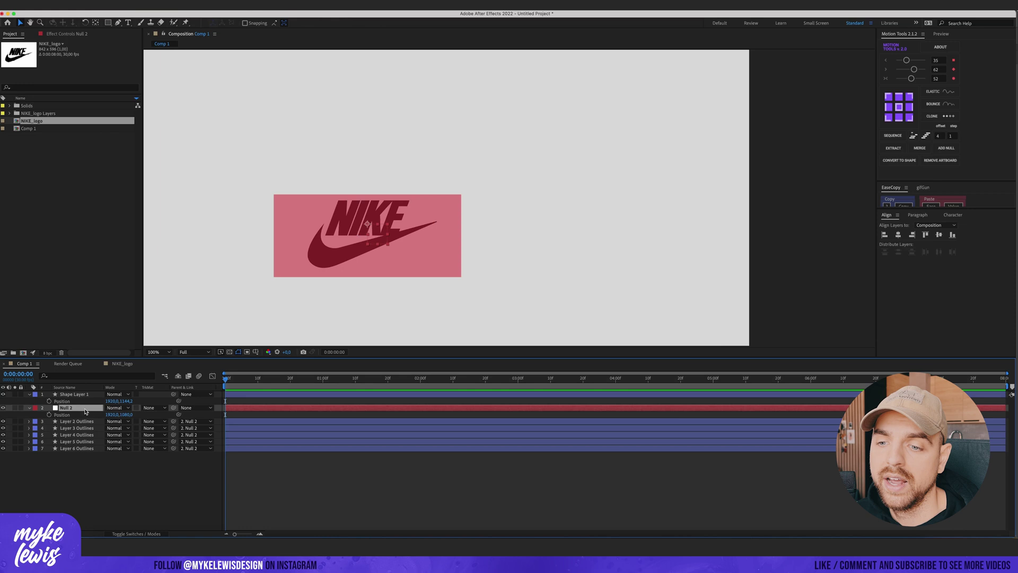
left_click_drag(114, 415, 11, 394)
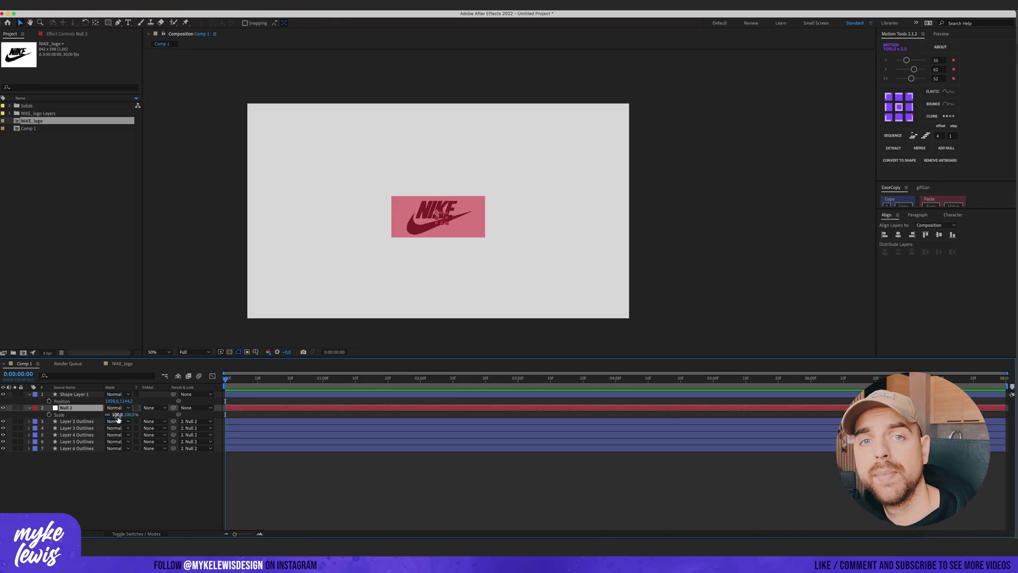
mouse_move(116, 417)
left_mouse_down()
mouse_move(136, 414)
mouse_move(105, 414)
left_mouse_up()
key("p")
Step: Delete the red guide rectangle and fine-tune the null's Y position to 1109
left_click(75, 394)
key("Delete")
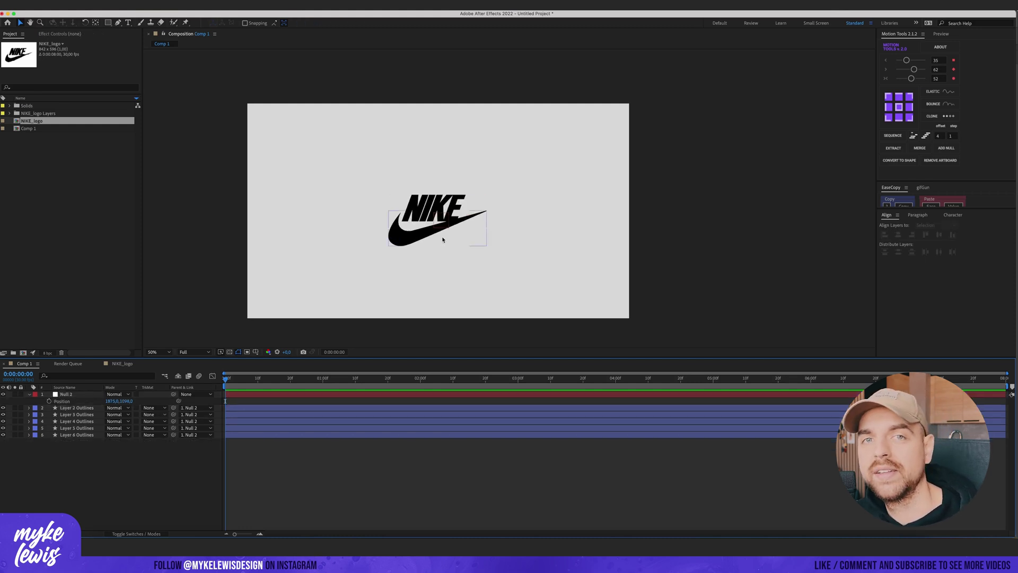
left_click_drag(126, 402, 118, 402)
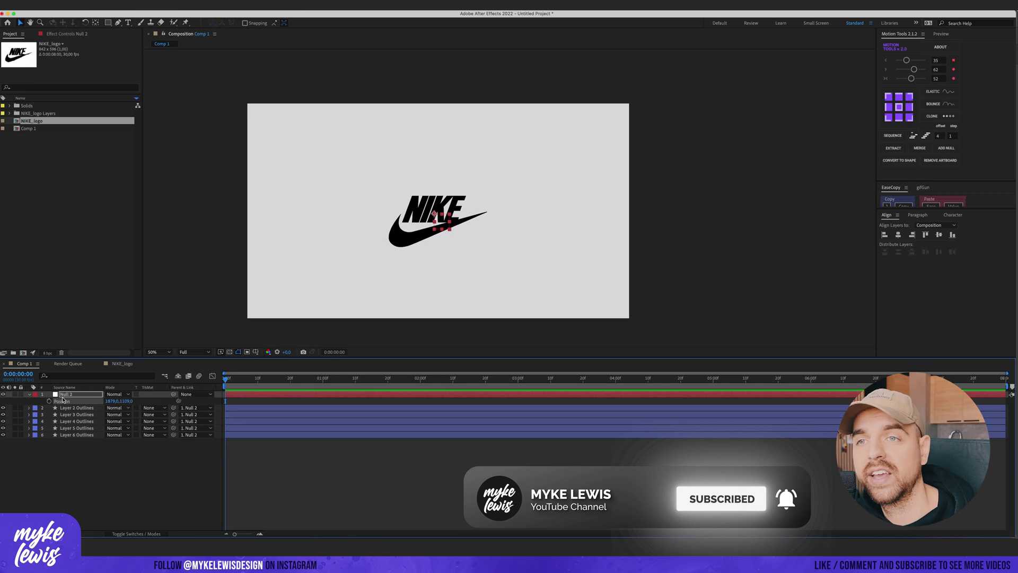
left_click(99, 458)
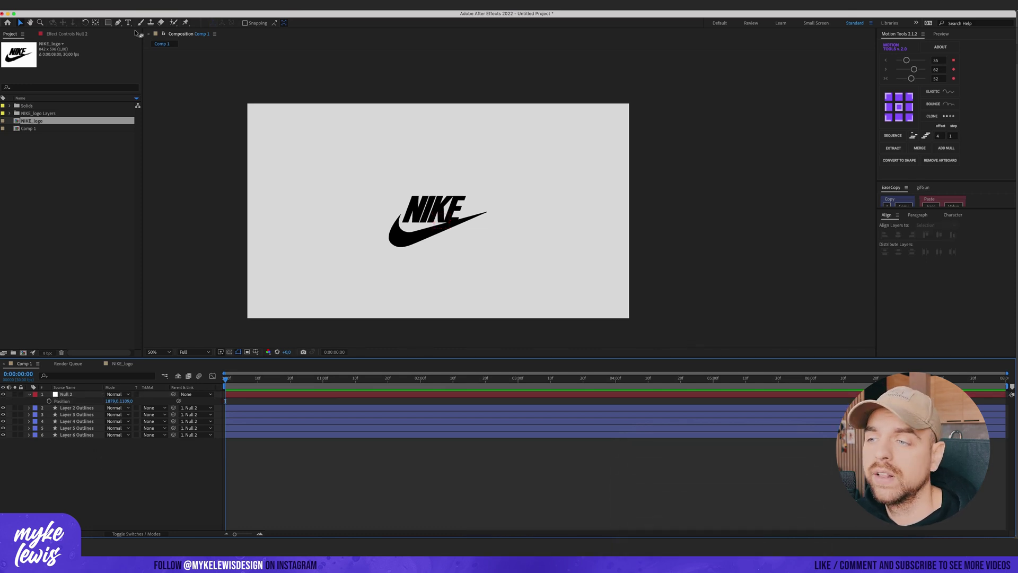
Step: Create a composition-sized 3840 × 2160 px solid with the near-black colour 040404
left_click(139, 6)
mouse_move(175, 17)
left_click(269, 25)
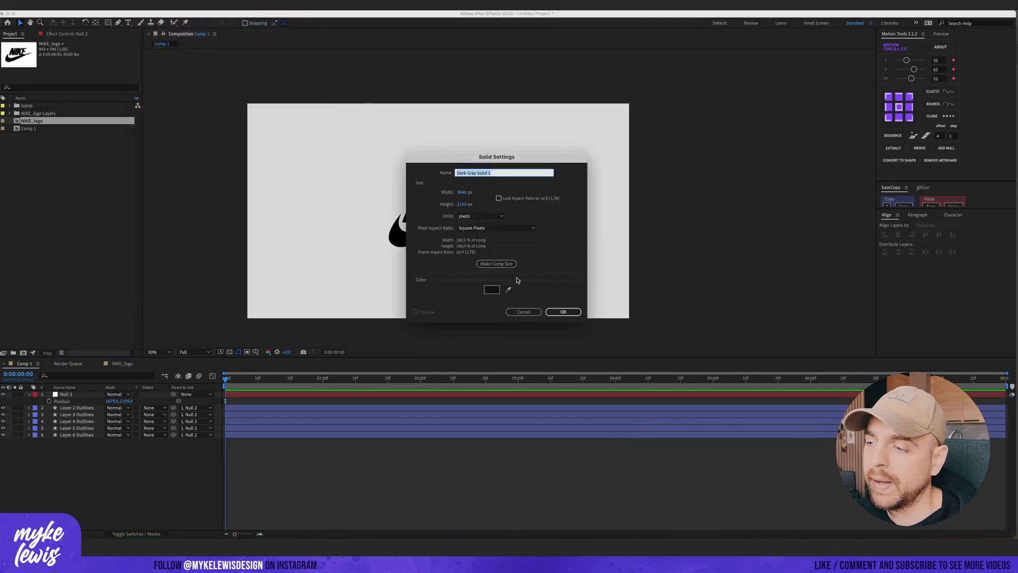
left_click(489, 293)
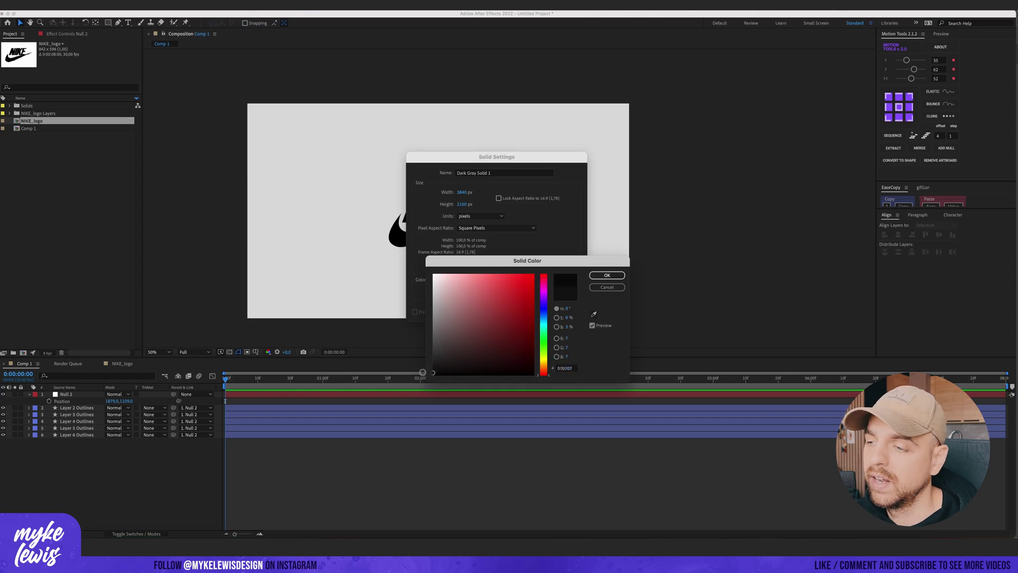
left_click_drag(418, 374, 416, 374)
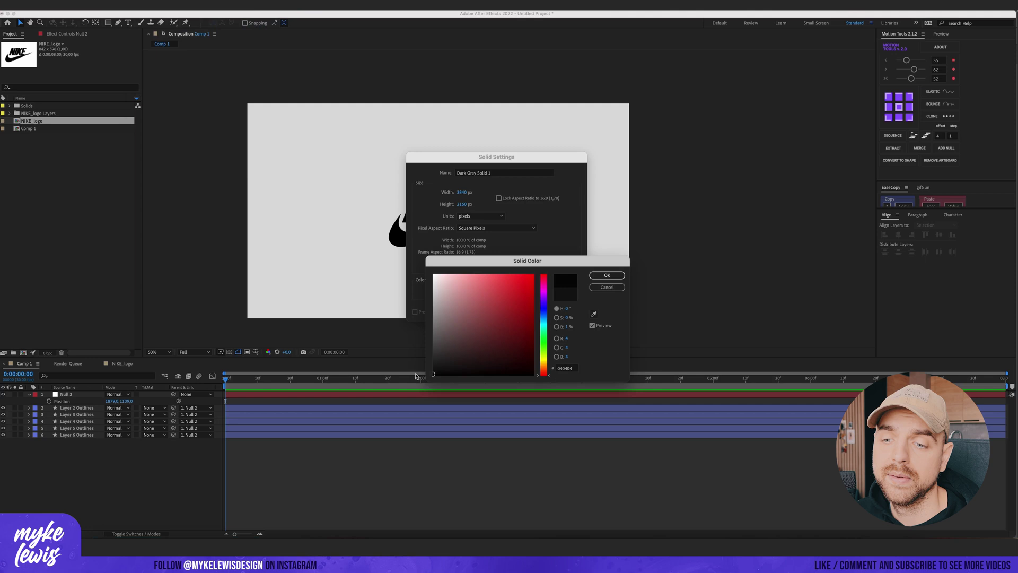
left_click(606, 276)
left_click(563, 311)
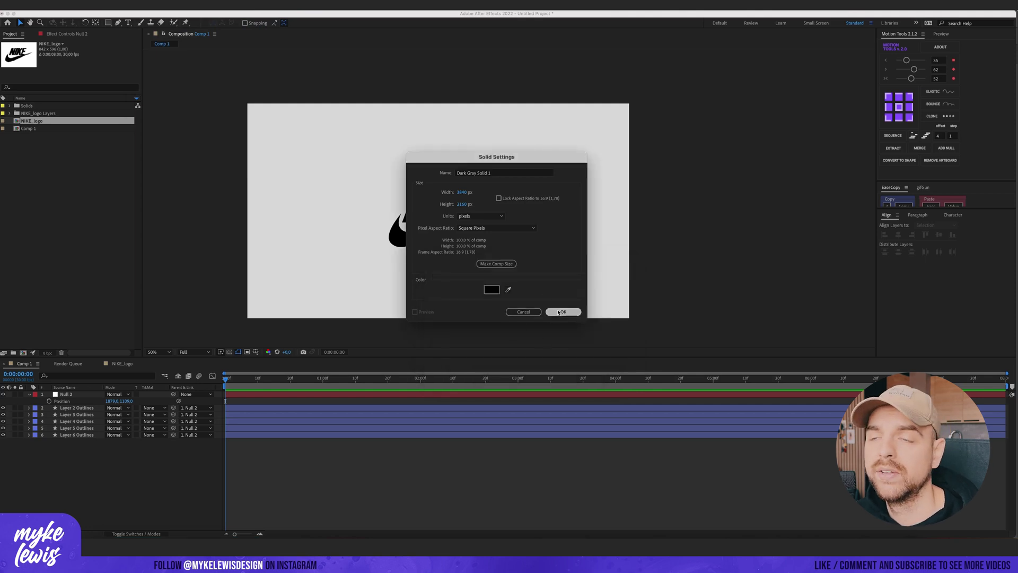
Step: Move the five logo outline layers above the dark solid and set their fill colour to white FFFFFF
left_click(82, 415)
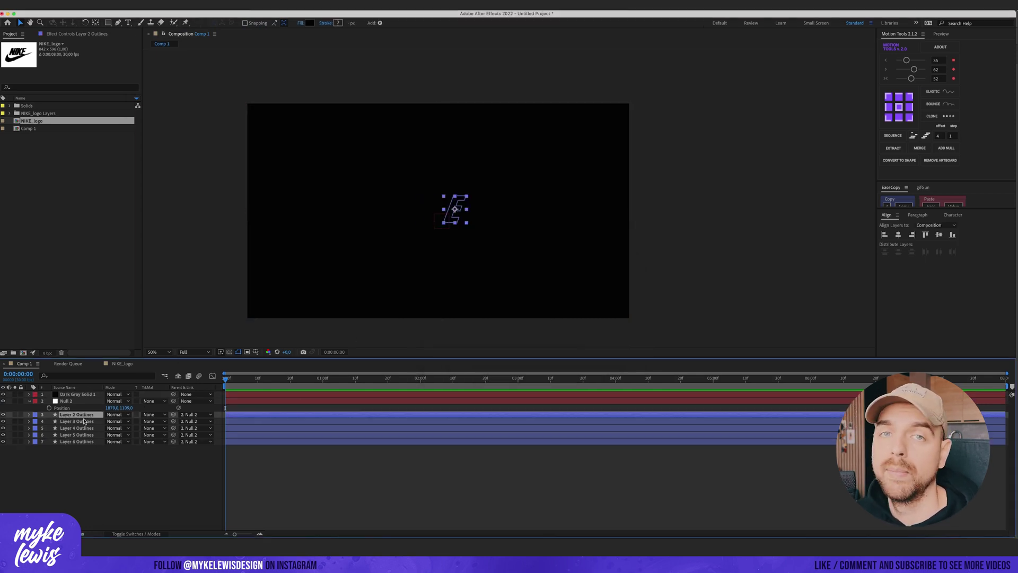
left_click(82, 441, "shift")
left_click_drag(82, 415, 83, 393)
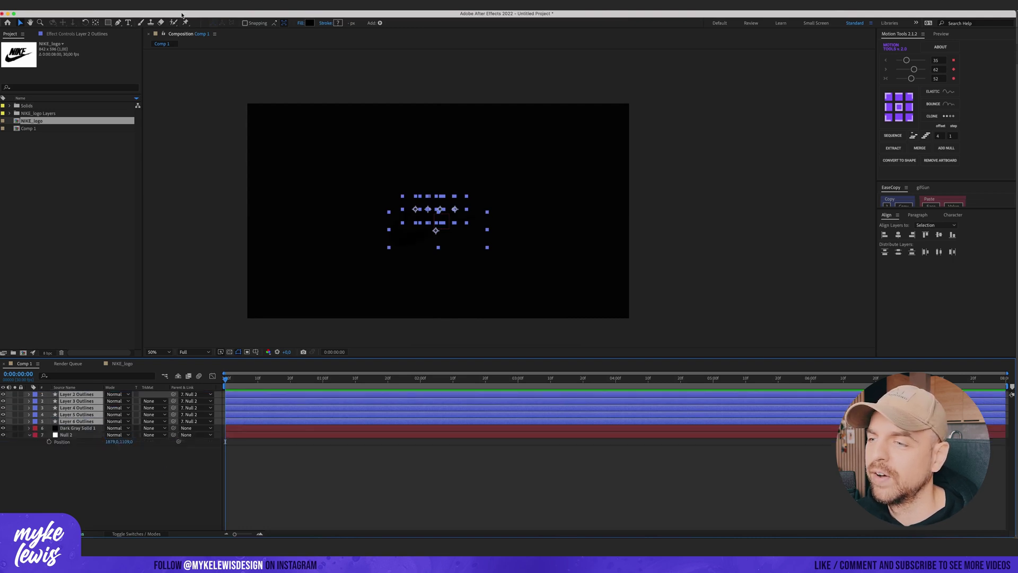
left_click(309, 23)
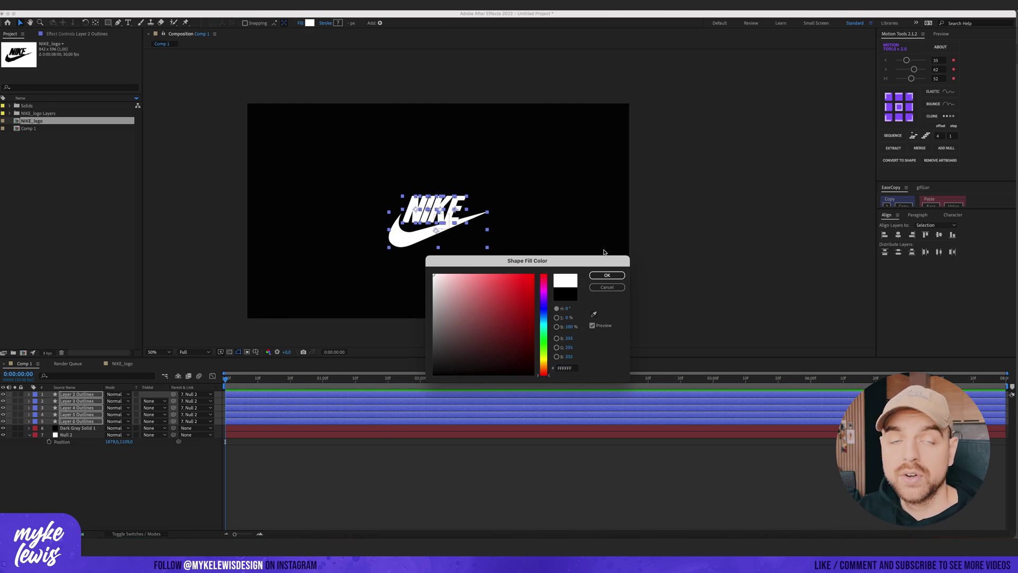
left_click(607, 275)
Step: Rename the null as Control Layer and the five logo outline layers as logo, e, k, i and n
left_click(78, 435)
key("Return")
type("control Layer")
key("Return")
left_click(69, 422)
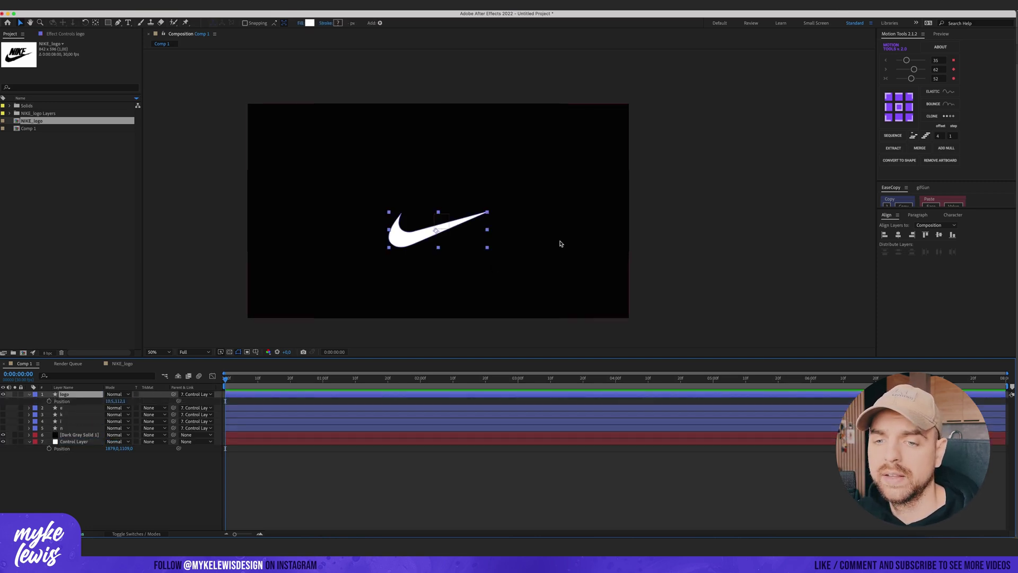
Step: Draw an open curved mask path along the middle of the swoosh on the logo layer, extending past both tips
scroll(551, 243, "up", 1)
left_click_drag(389, 288, 443, 230)
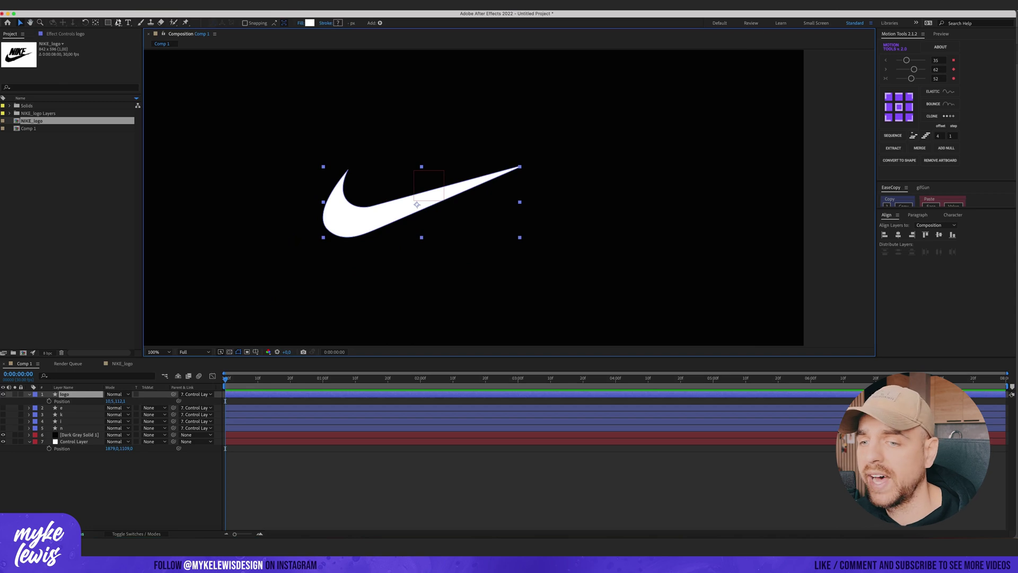
key("g")
left_click(223, 23)
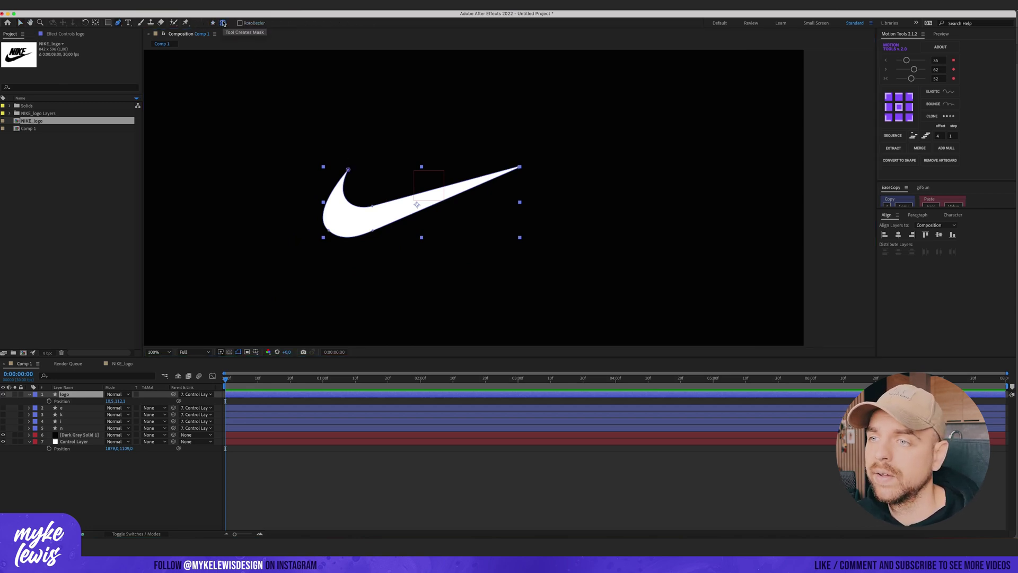
left_click_drag(354, 156, 347, 166)
left_click_drag(349, 223, 389, 219)
mouse_move(532, 163)
left_mouse_down()
mouse_move(556, 156)
mouse_move(535, 160)
left_mouse_up()
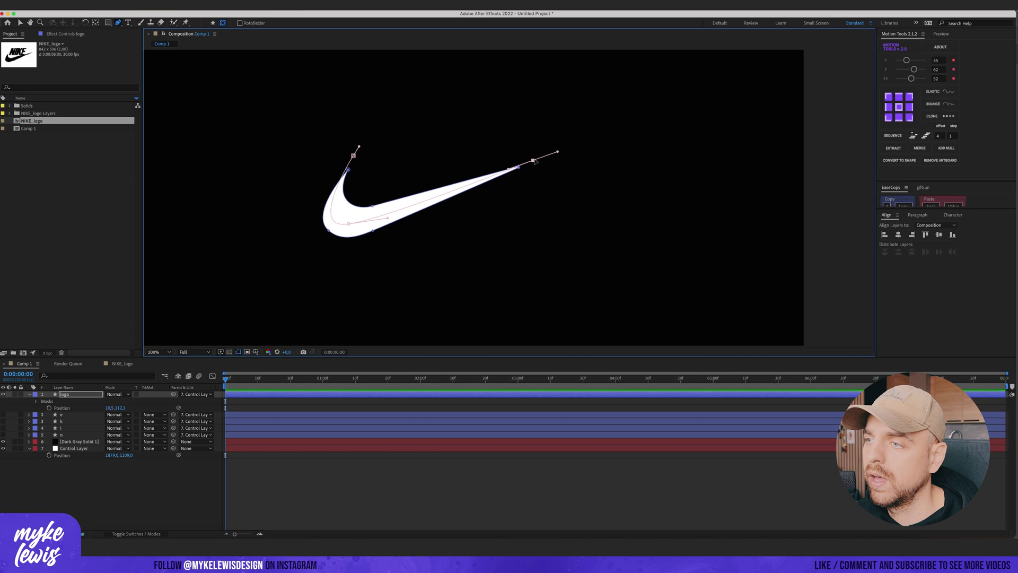
left_click(353, 156)
key("v")
Step: Switch to the browser and examine the FX Console entry among the free plug-ins on Video Copilot's M1 download page
left_click(65, 34)
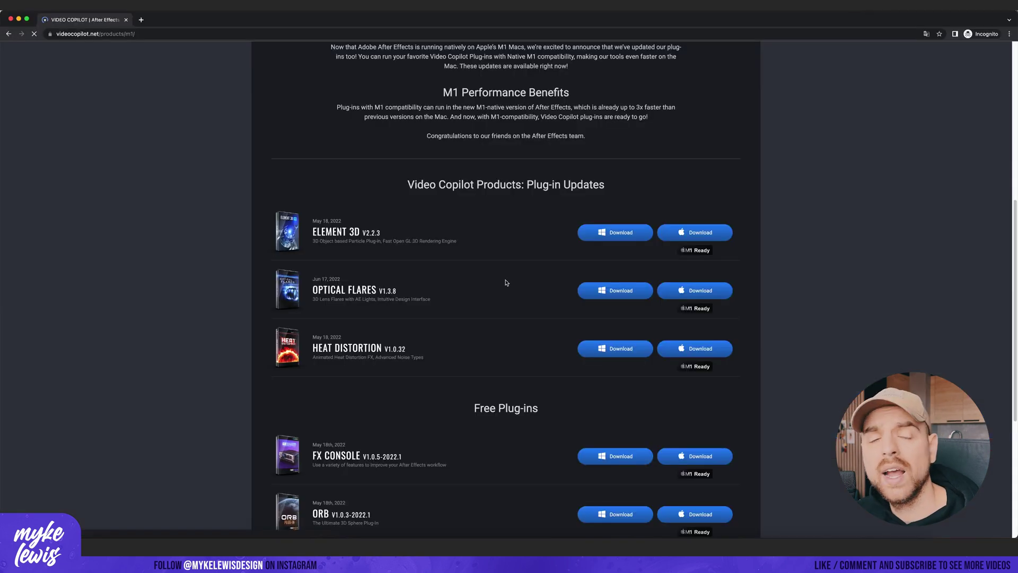
scroll(462, 285, "down", 3)
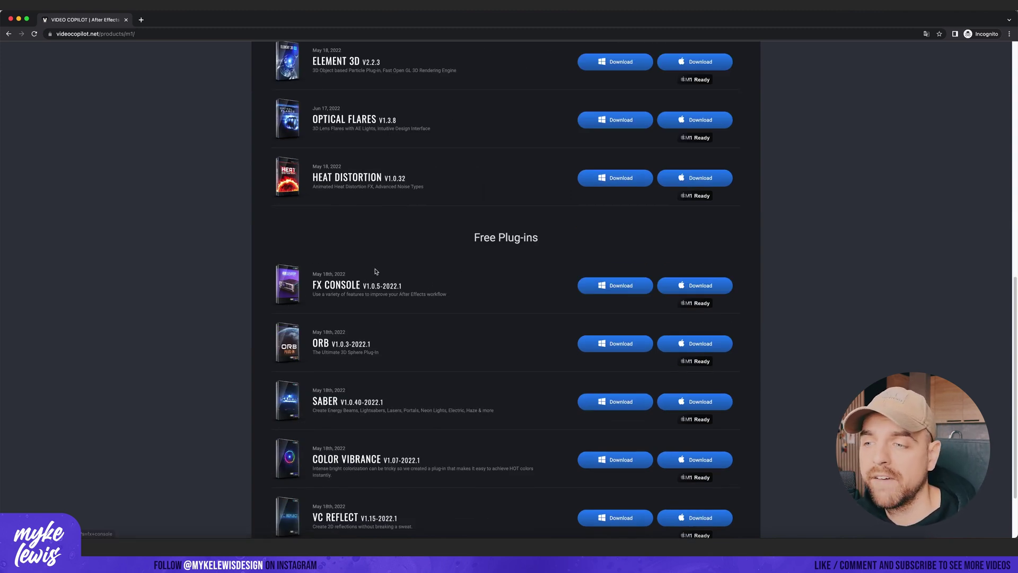
left_click_drag(404, 289, 309, 288)
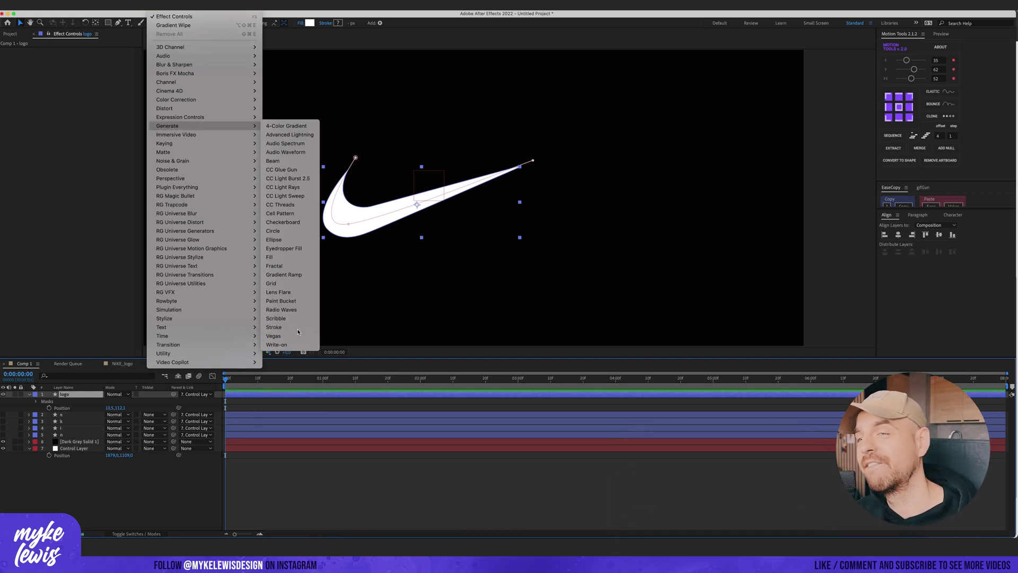
Step: Apply the Stroke effect to the logo layer, using the FX Console effect search after removing the first copy
left_click(274, 326)
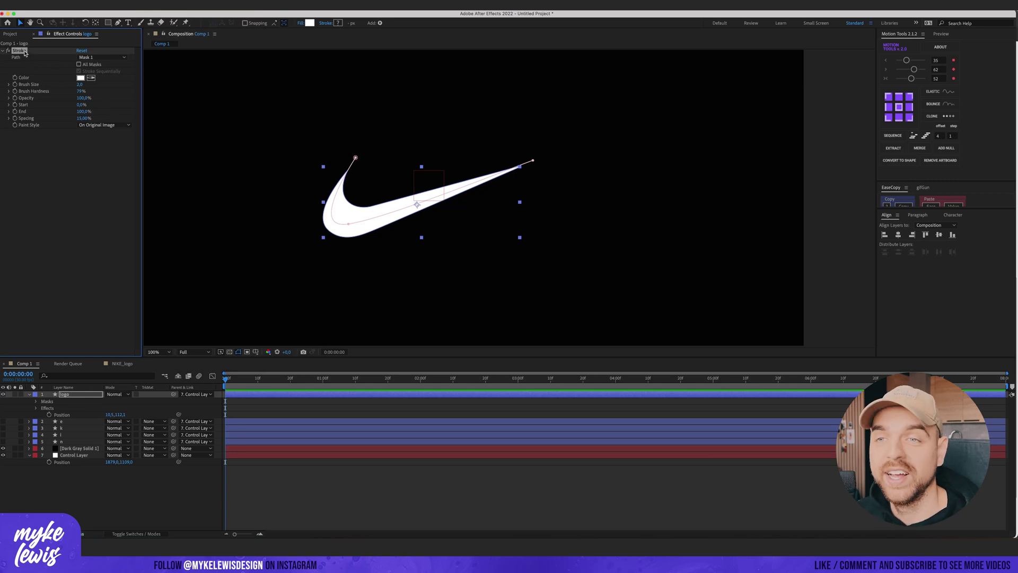
key("Delete")
key("ctrl+space")
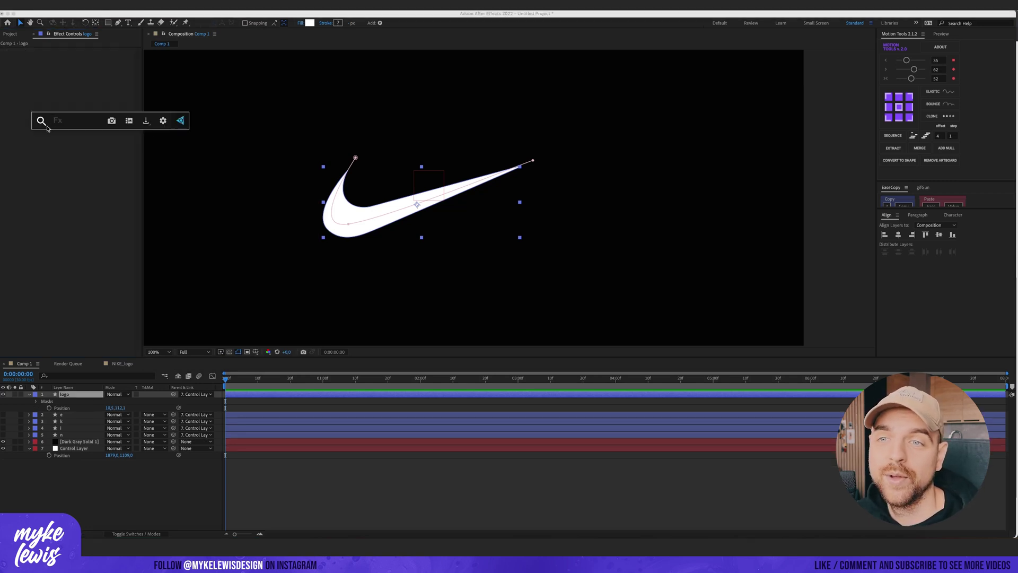
type("st")
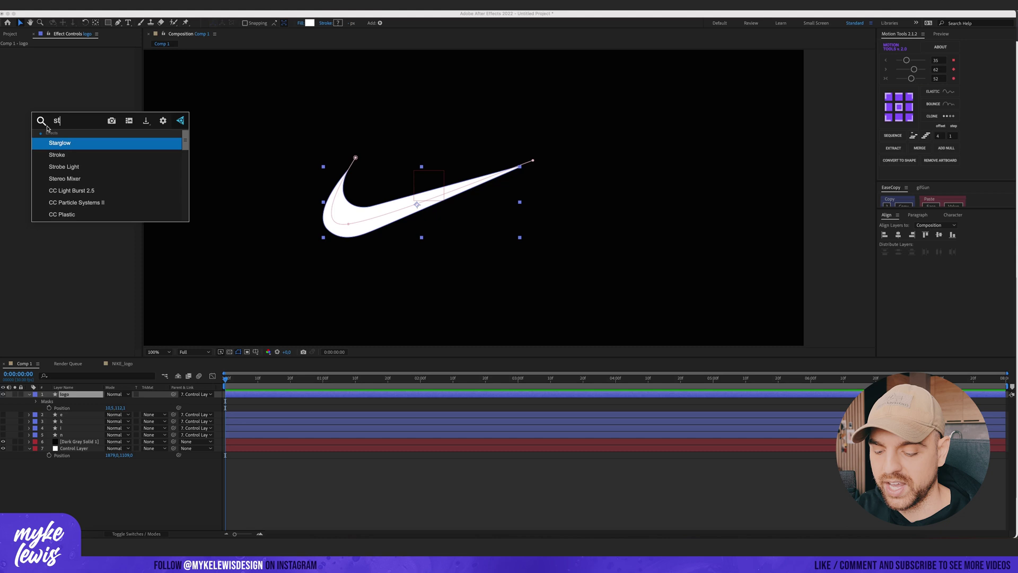
type("ro")
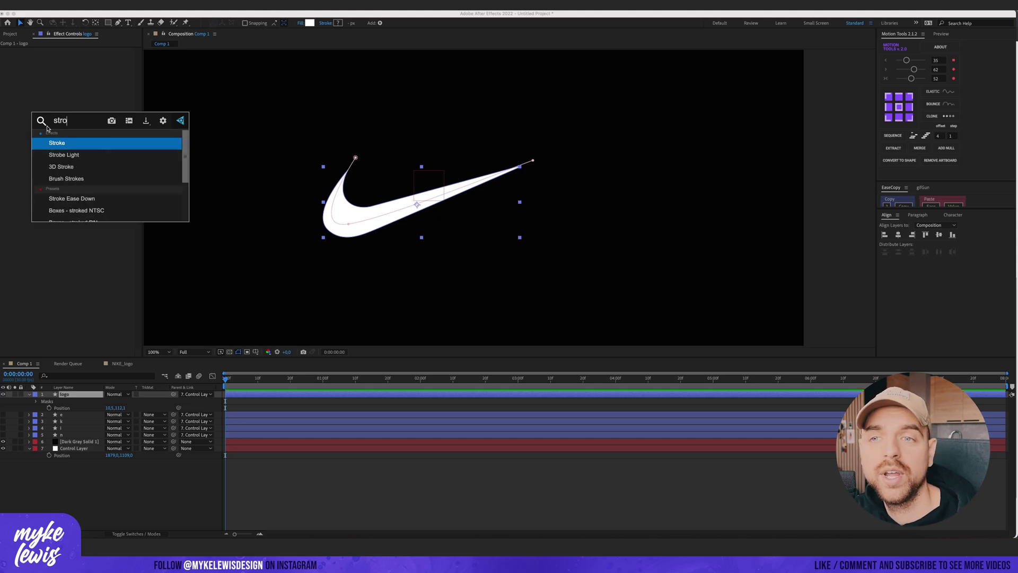
key("Return")
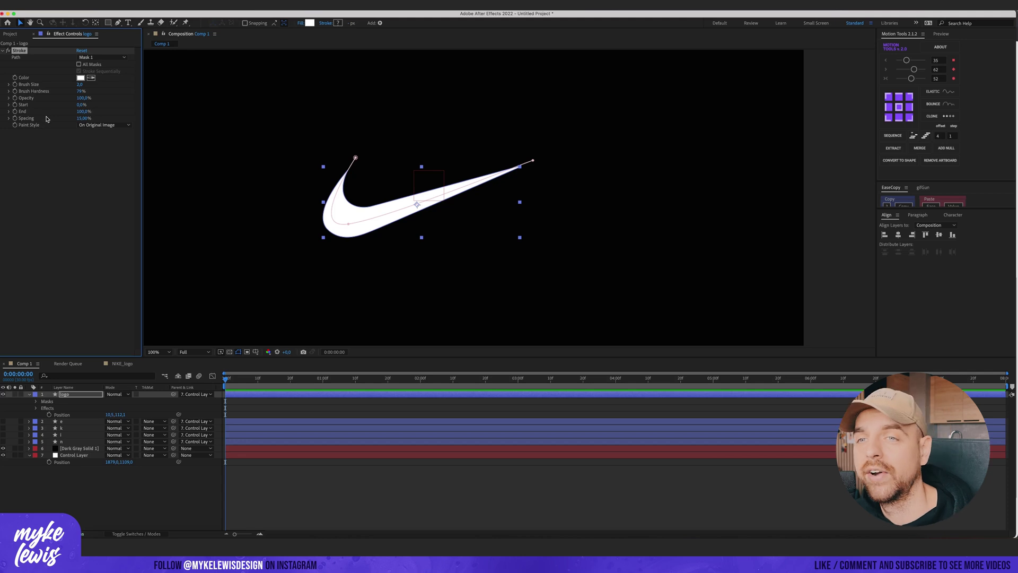
Step: Set the Stroke effect to Reveal Original Image with 100% brush hardness and enlarge its brush until it covers the swoosh
left_click(94, 125)
left_click(97, 161)
left_click(91, 126)
left_click(115, 151)
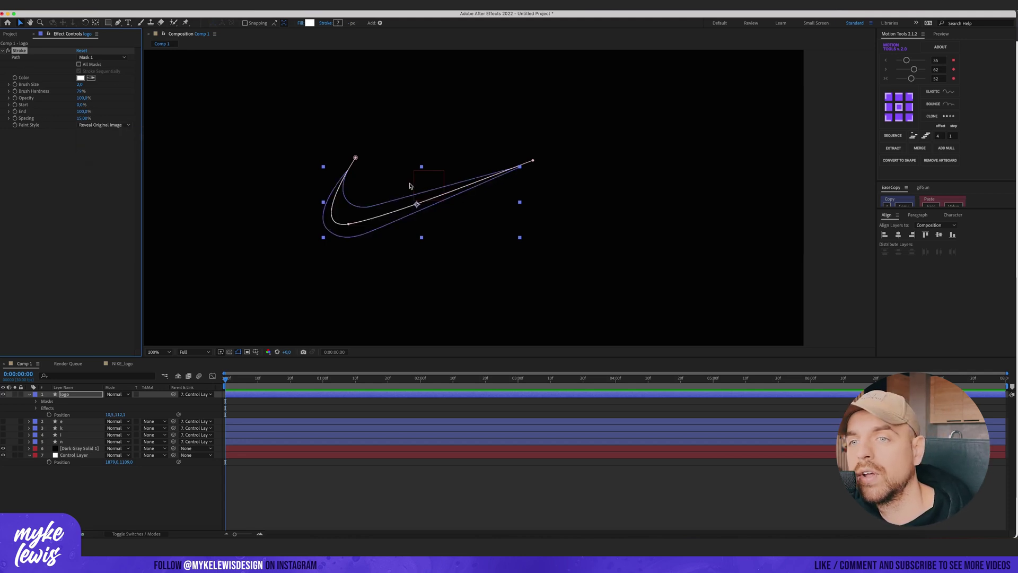
mouse_move(79, 85)
left_mouse_down()
mouse_move(136, 93)
mouse_move(93, 92)
left_mouse_up()
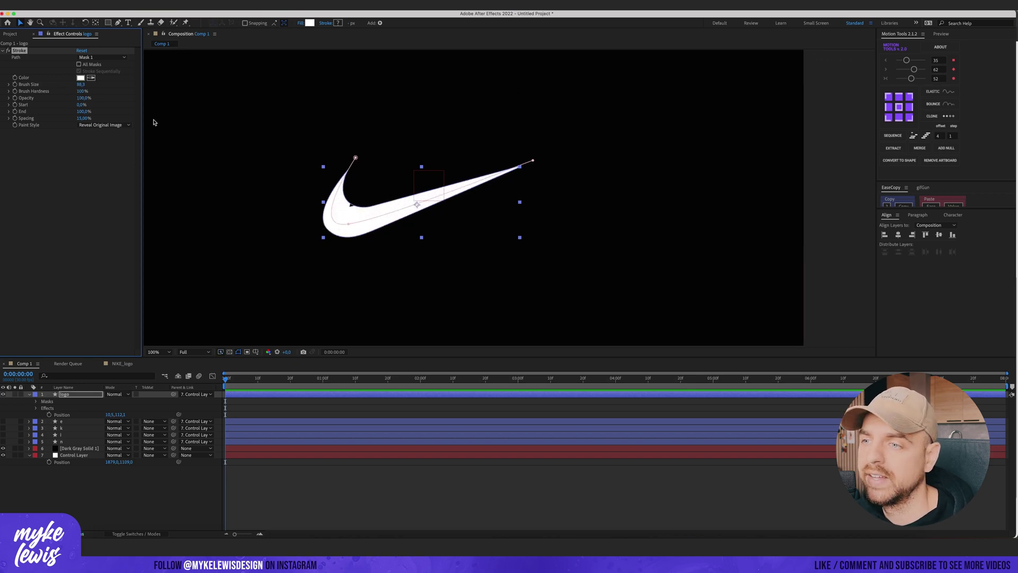
Step: Adjust the mask's lower bend so the stroke covers the swoosh's whole curve, and set the stroke spacing to 5%
left_click(350, 223)
left_click(83, 118)
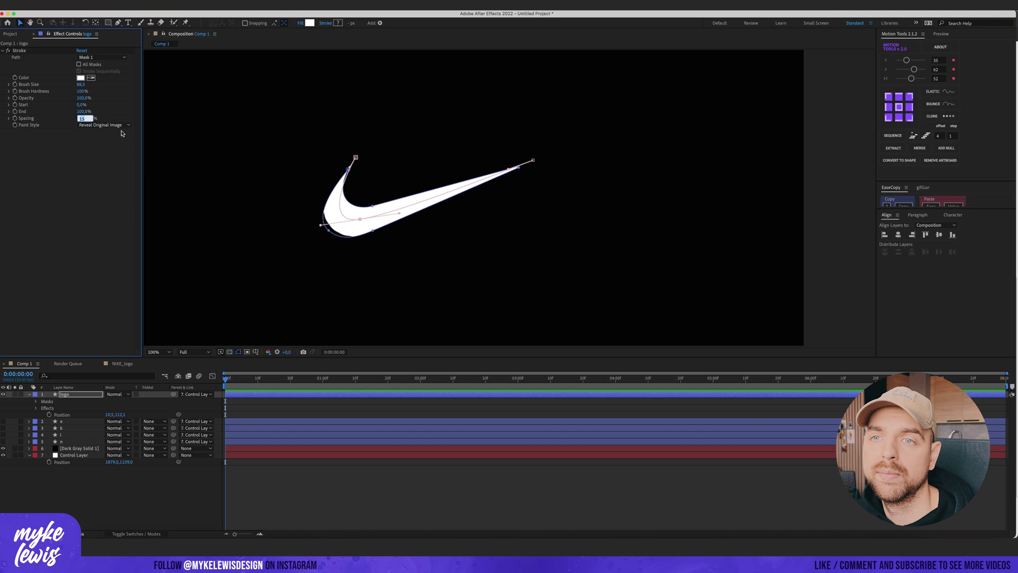
type("5")
key("Return")
left_click(364, 228)
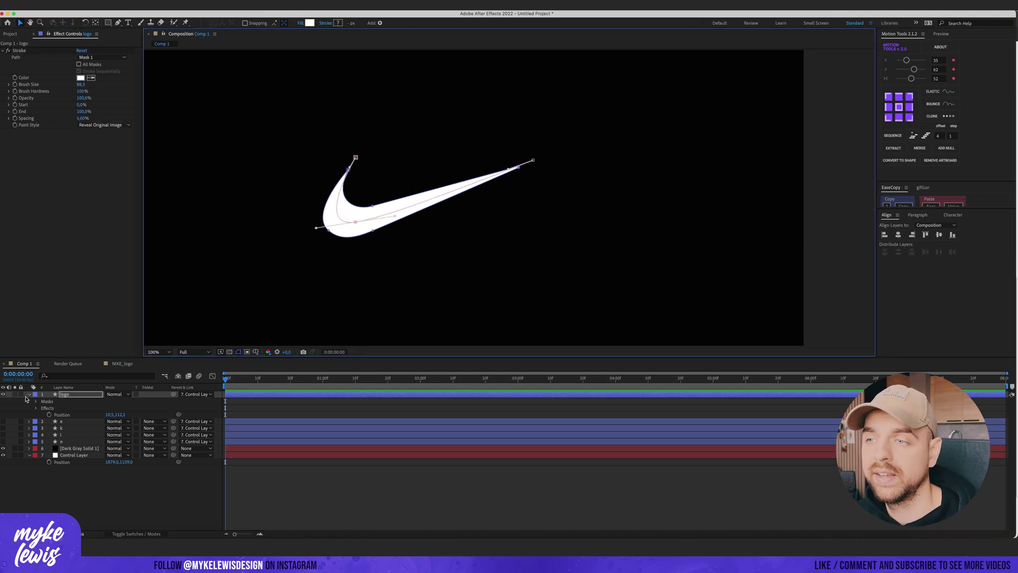
Step: Keyframe the Stroke effect's End from 0% at the start to 100% at about frame 19
left_click(29, 395)
left_click(29, 394)
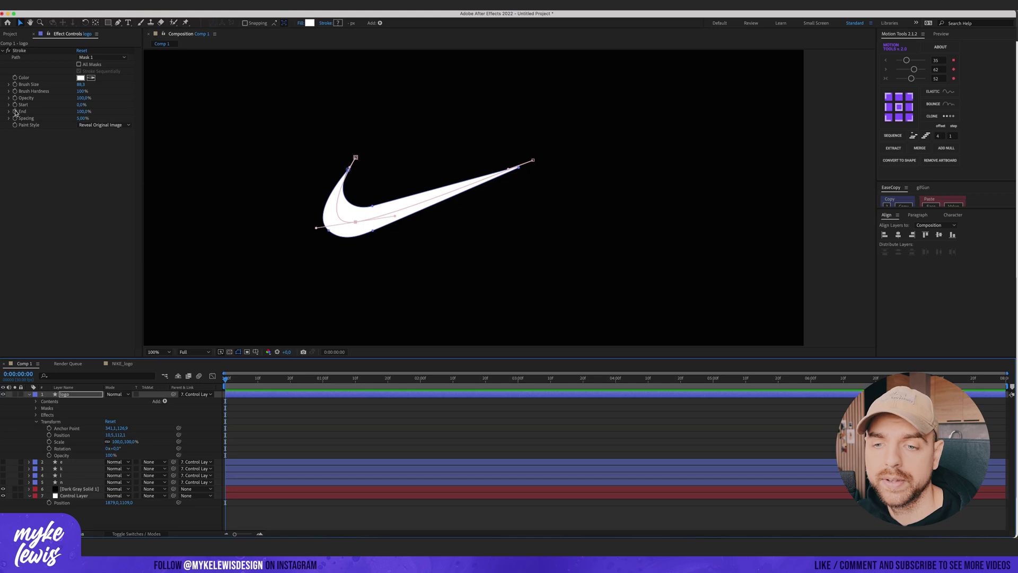
left_click(16, 112)
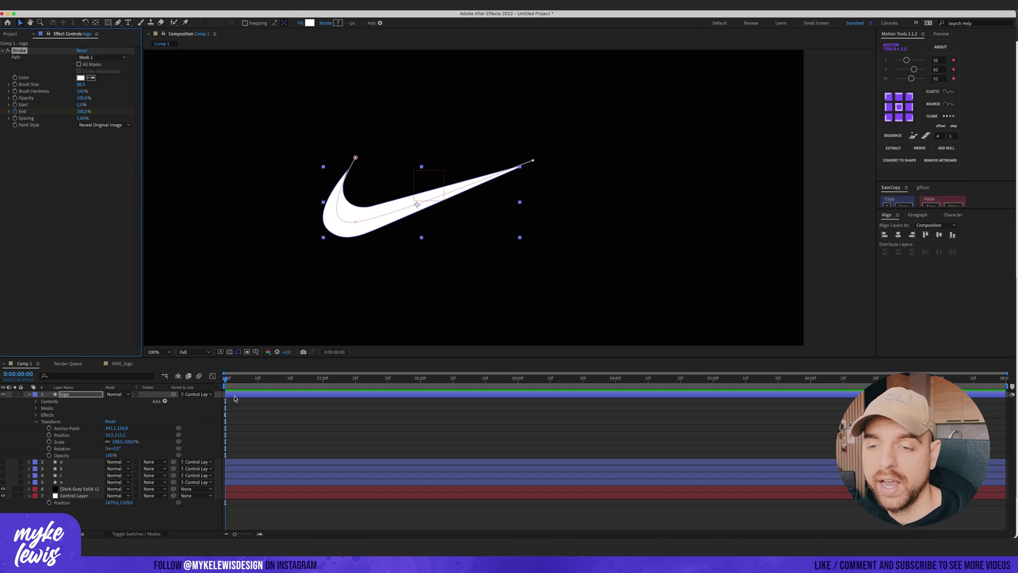
key("u")
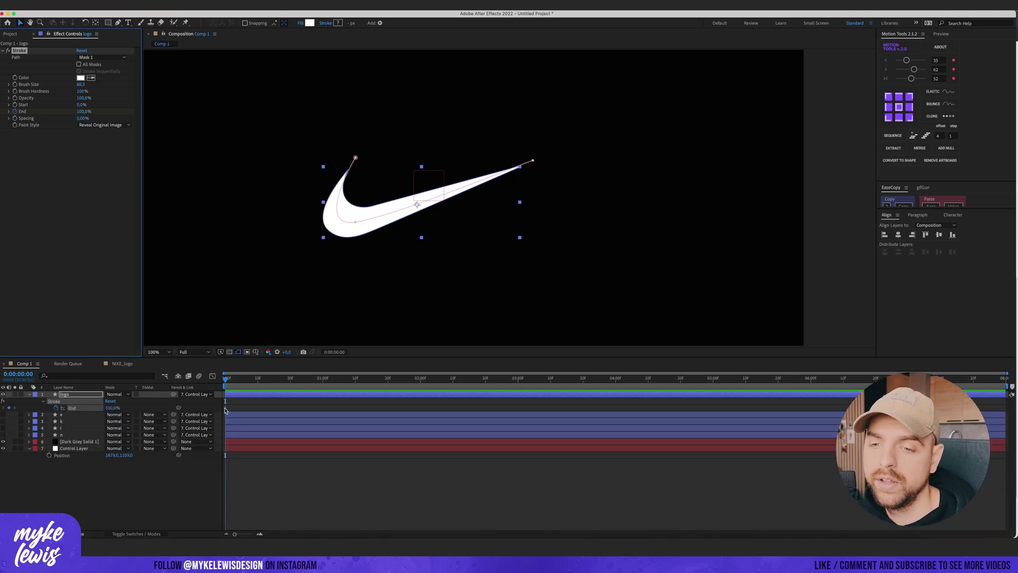
mouse_move(225, 408)
left_mouse_down()
mouse_move(259, 408)
mouse_move(231, 408)
left_mouse_up()
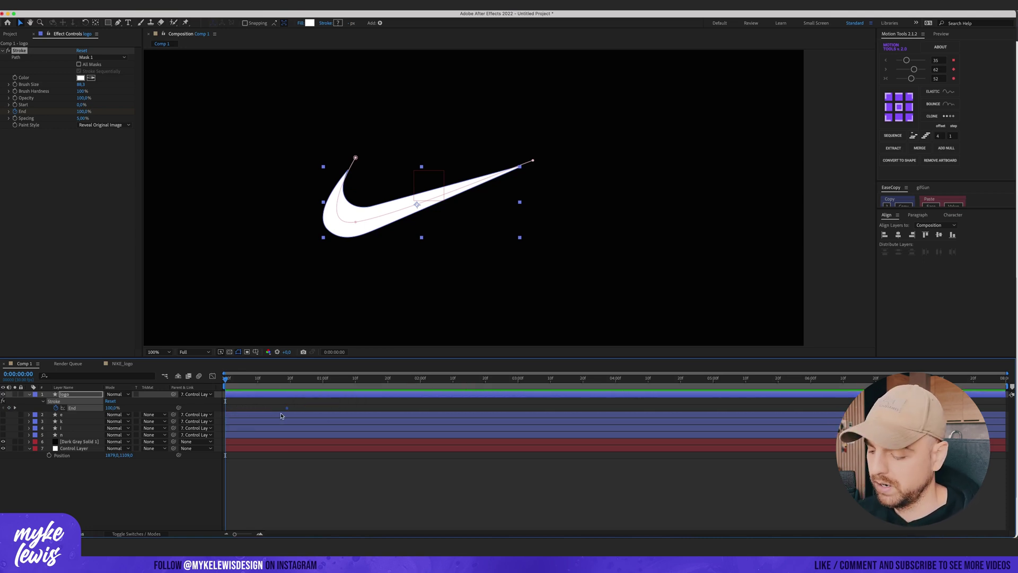
left_click(113, 407)
type("0")
key("Return")
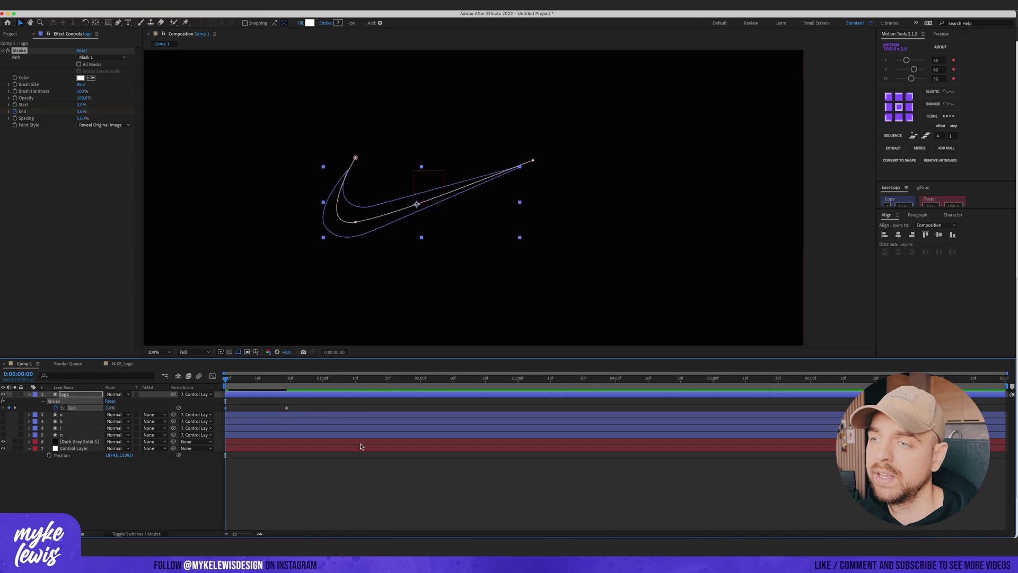
Step: Preview the swoosh's reveal from the first frame
left_click(337, 499)
key("space")
key("space")
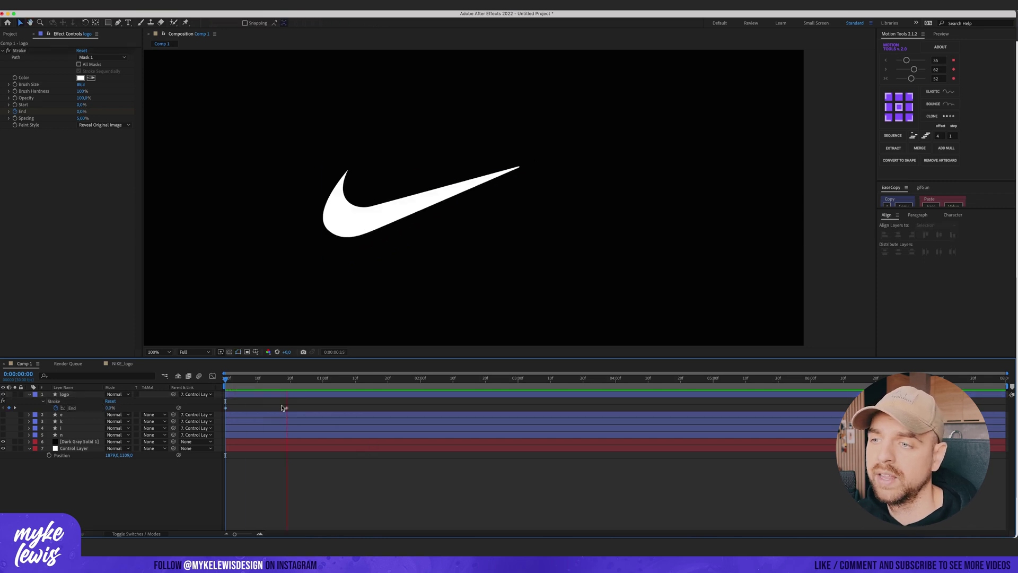
key("space")
left_click(225, 379)
key("space")
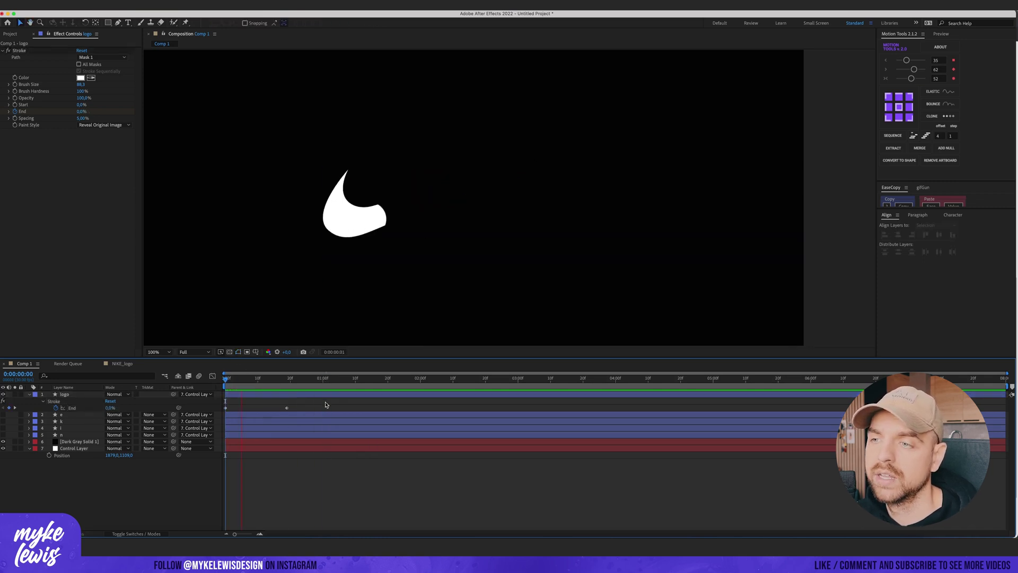
key("space")
Step: Apply Easy Ease to both End keyframes, shape the speed graph for an early peak with a long slowdown, and preview it
left_click_drag(296, 405, 222, 414)
key("F9")
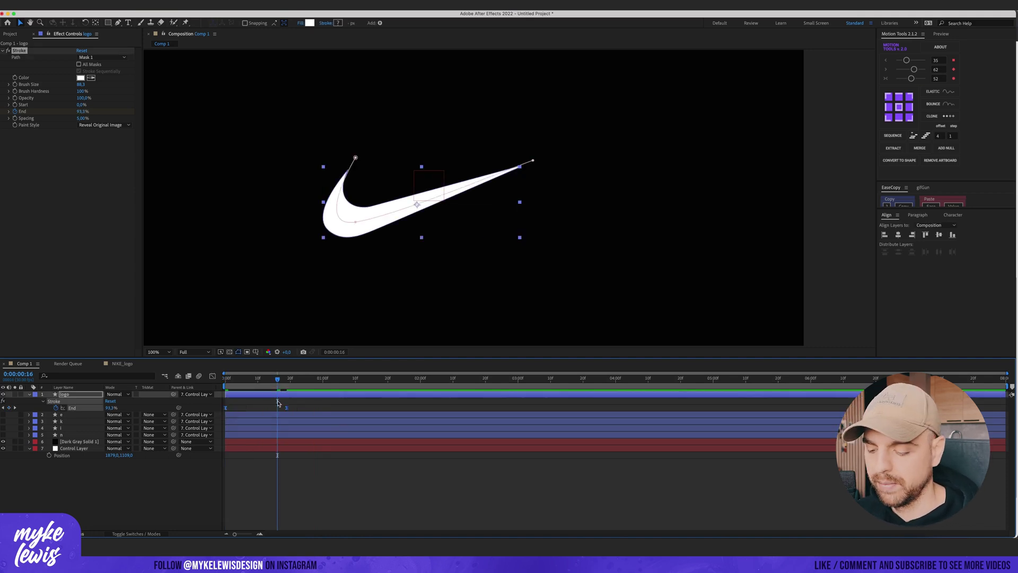
left_click(211, 376)
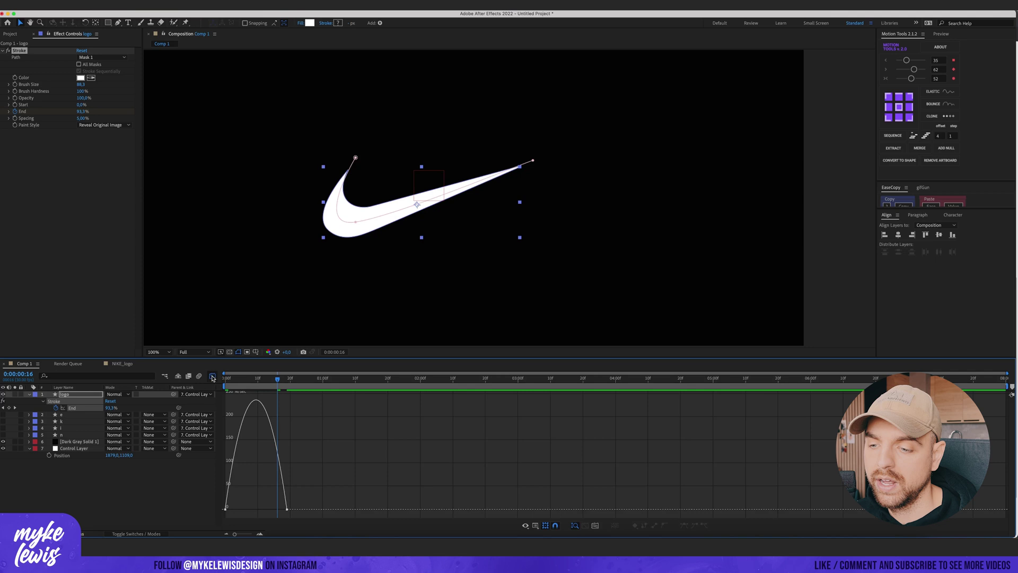
left_click(287, 508)
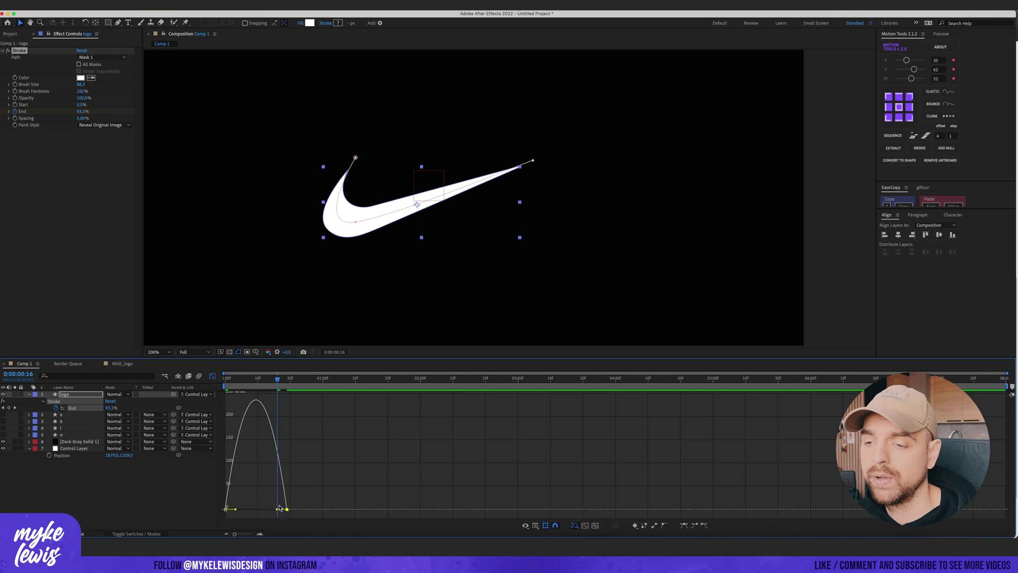
left_click_drag(278, 510, 259, 510)
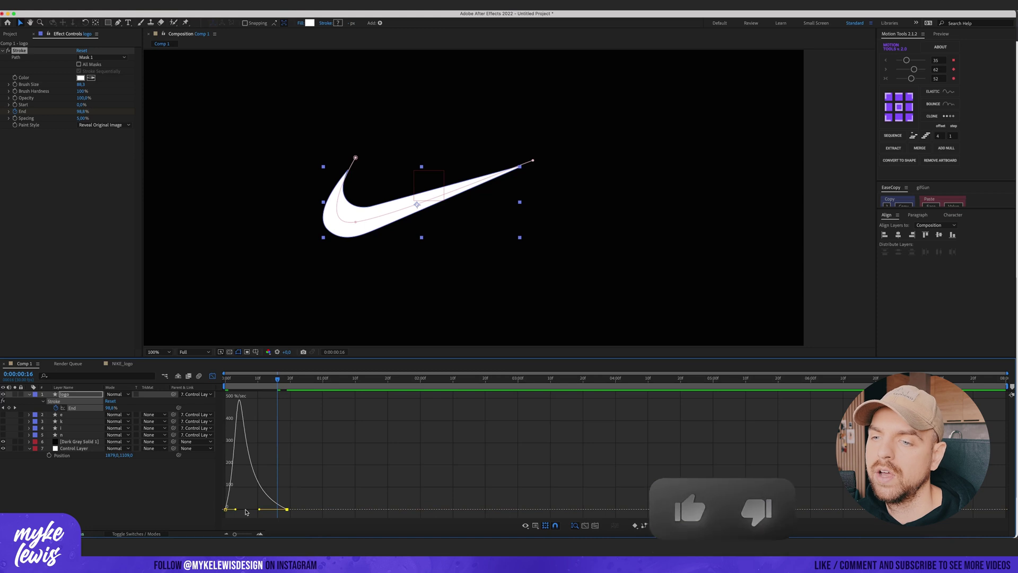
left_click(232, 377)
key("space")
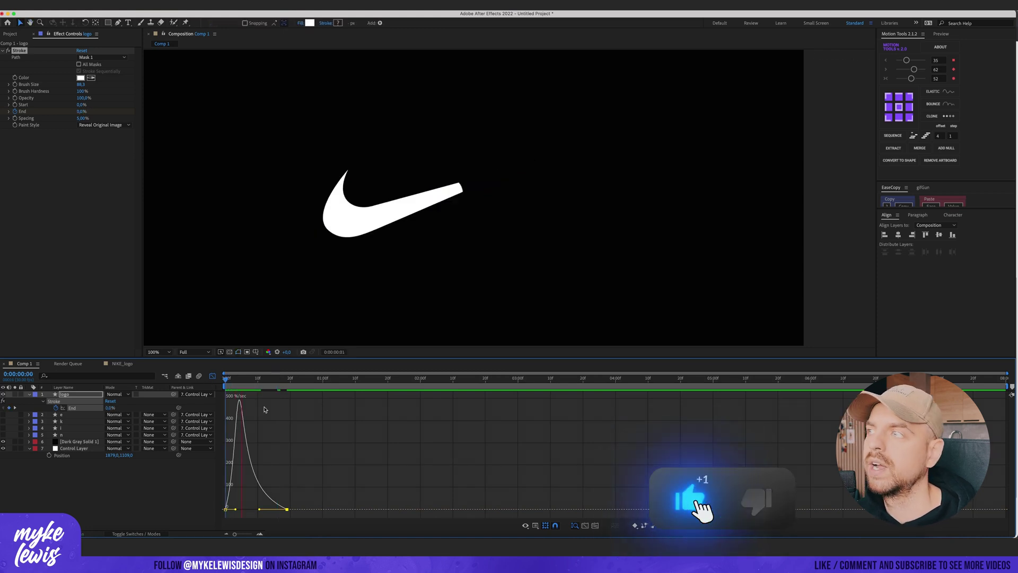
key("space")
left_click(212, 376)
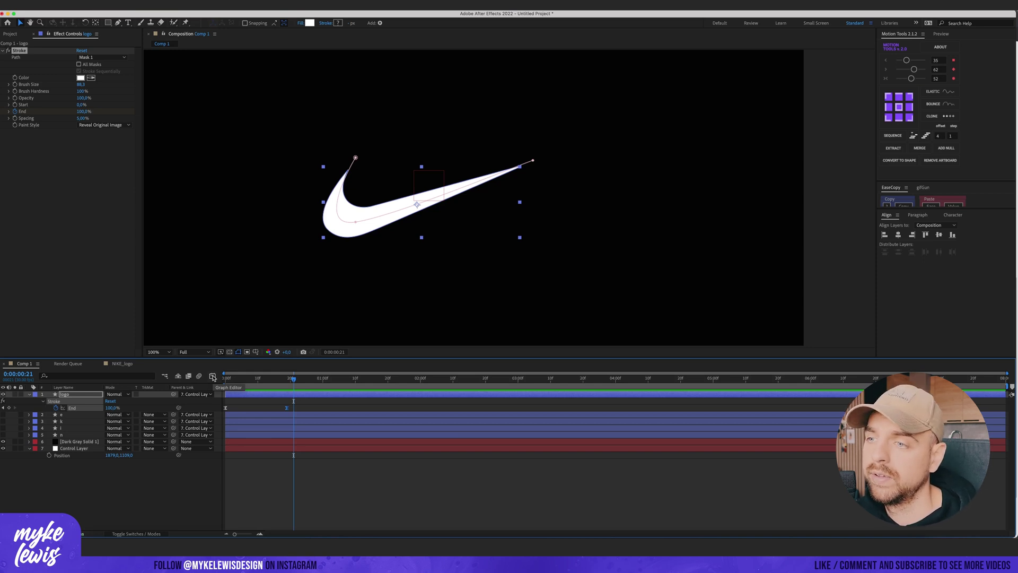
Step: Try the final End keyframe at 1:00 and at about 1:07, previewing the slower reveal each time
left_click_drag(287, 407, 225, 381)
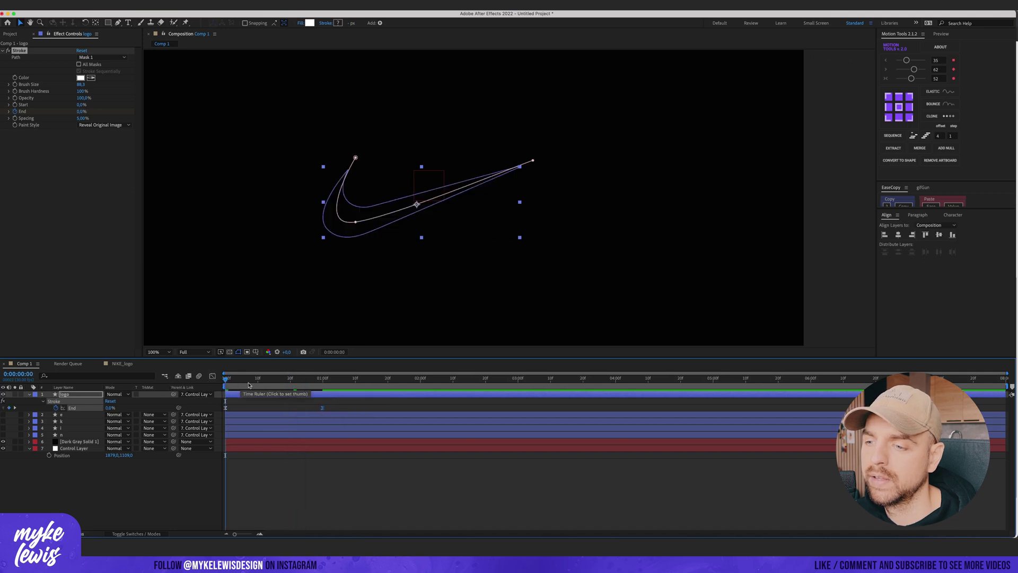
key("space")
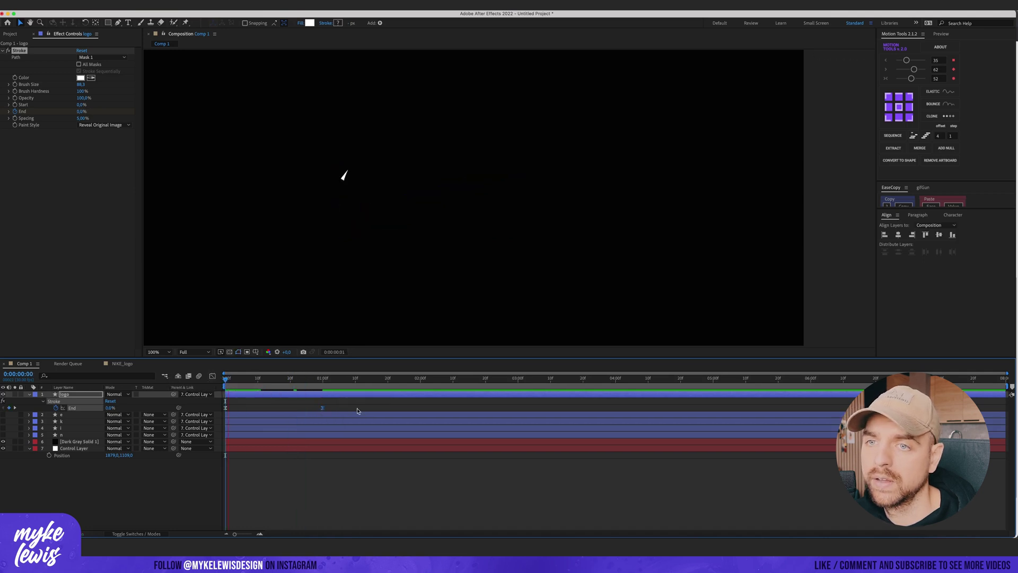
left_click_drag(322, 409, 346, 408)
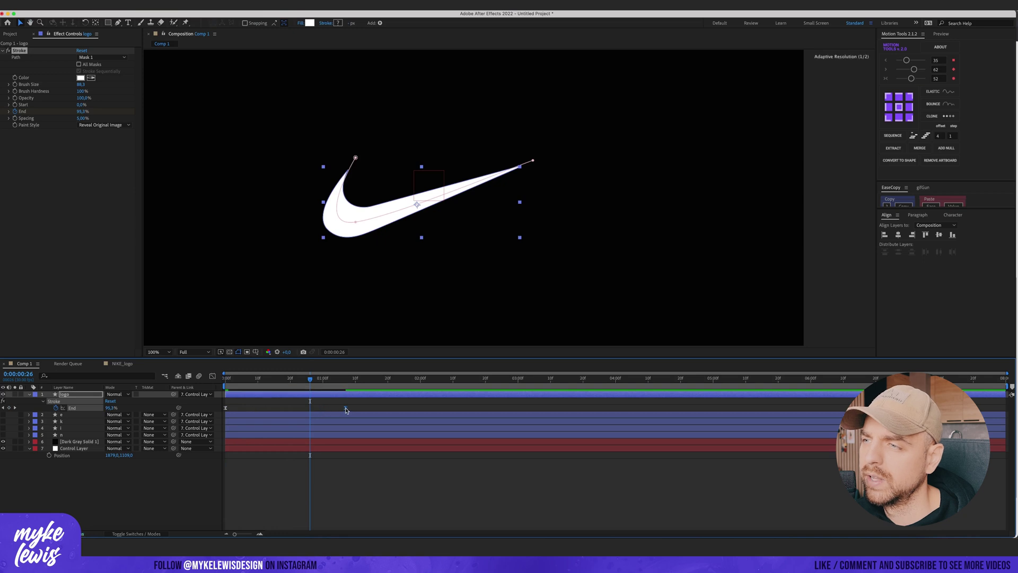
key("Home")
key("space")
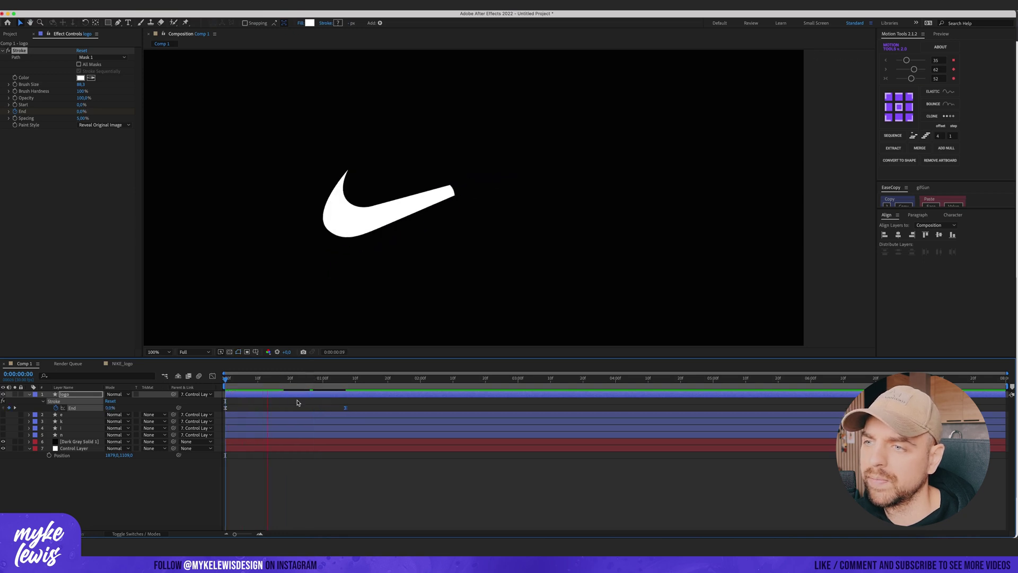
key("space")
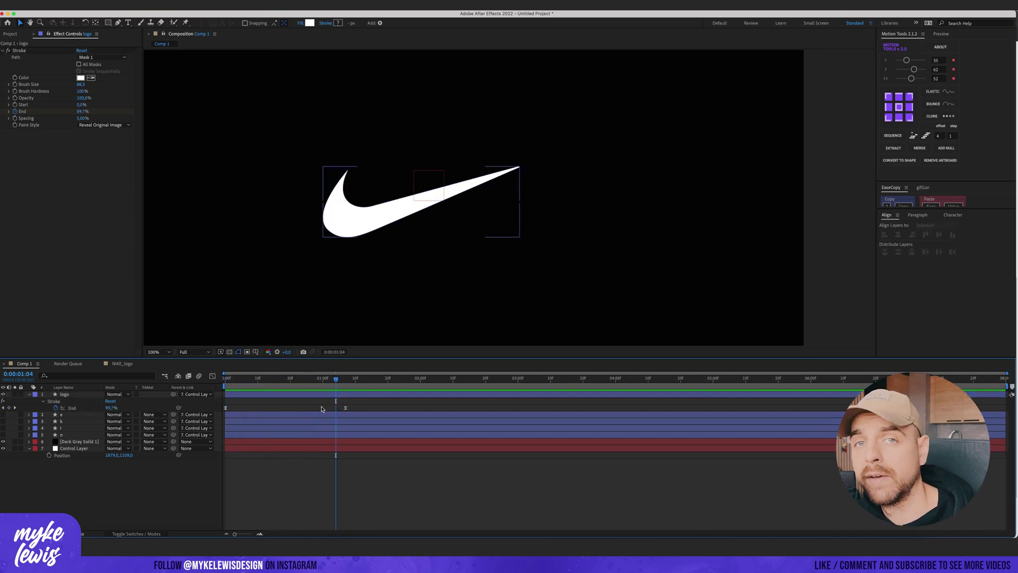
Step: Move the final End keyframe to about frame 27 and preview the swoosh's reveal
left_click_drag(345, 408, 313, 408)
left_click_drag(313, 378, 152, 379)
key("space")
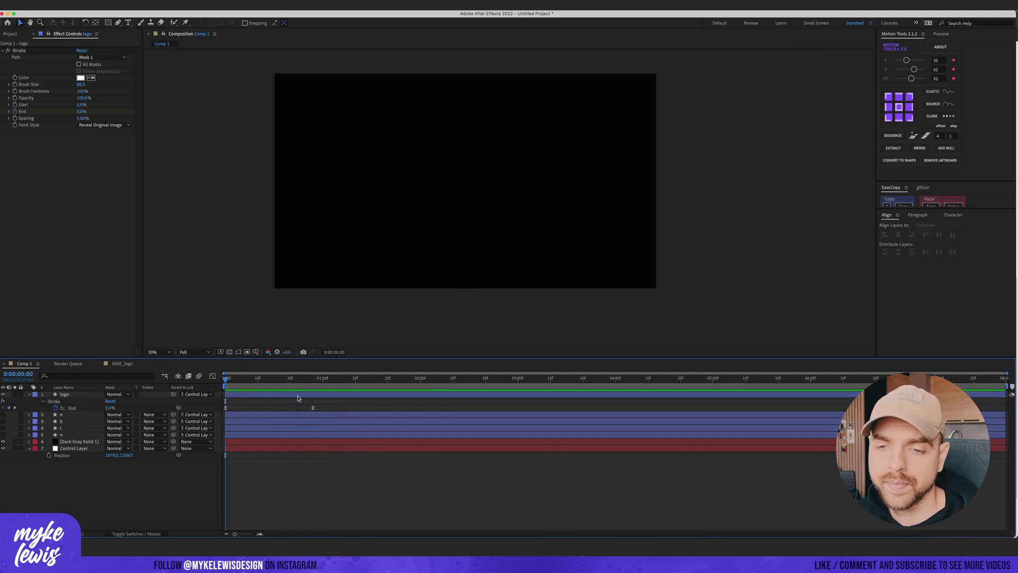
Step: With the letter layers shown, trace the N with an open mask path and paste the swoosh's animated Stroke effect at frame 21
left_click(4, 421)
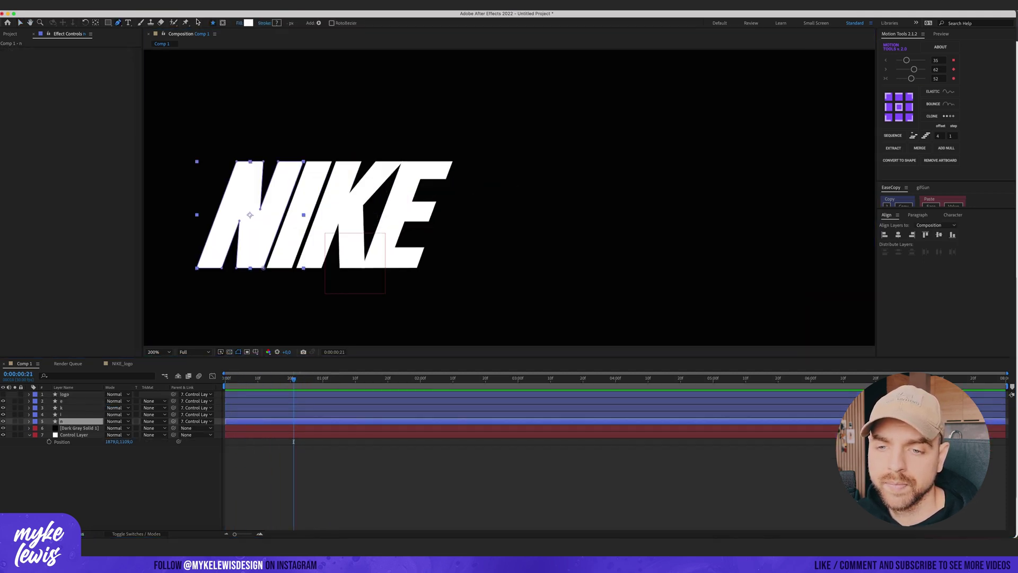
left_click(19, 53)
key("ctrl+v")
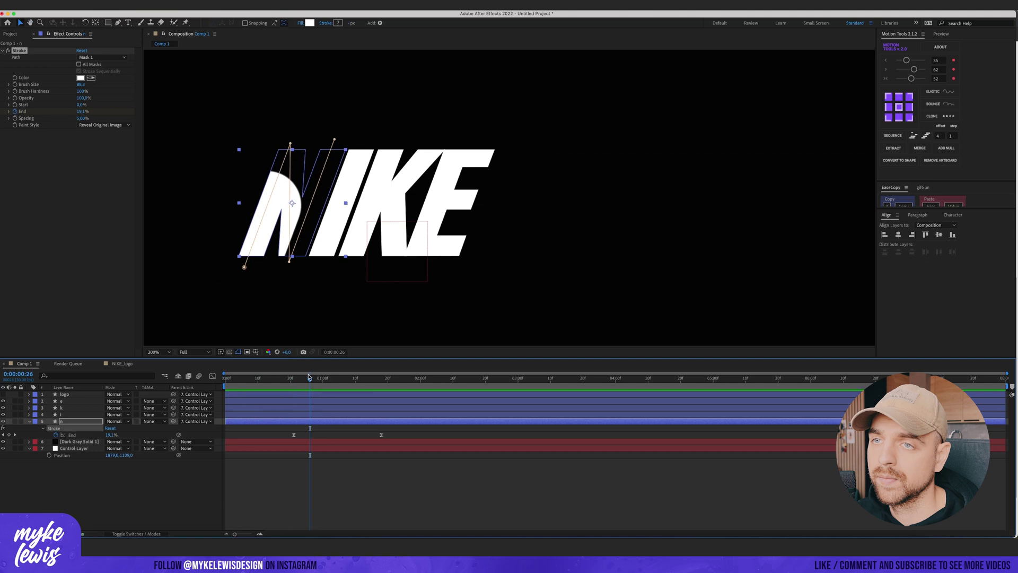
Step: Adjust the N's mask path points at several frames so the stroke reveals each stem cleanly
mouse_move(313, 380)
left_mouse_down()
mouse_move(387, 380)
mouse_move(332, 380)
left_mouse_up()
key("g")
left_click_drag(281, 173, 285, 156)
left_click_drag(290, 244, 301, 271)
left_click_drag(280, 269, 270, 269)
left_click_drag(332, 378, 364, 378)
Step: Draw a mask path along the I on its layer and give it the same Stroke effect at frame 21
left_click(81, 414)
left_click(318, 265)
key("space")
Step: Trace the K's stem, upper arm and lower leg with one open mask path and add the animated Stroke effect at frame 21
left_click(321, 408)
left_click(346, 267)
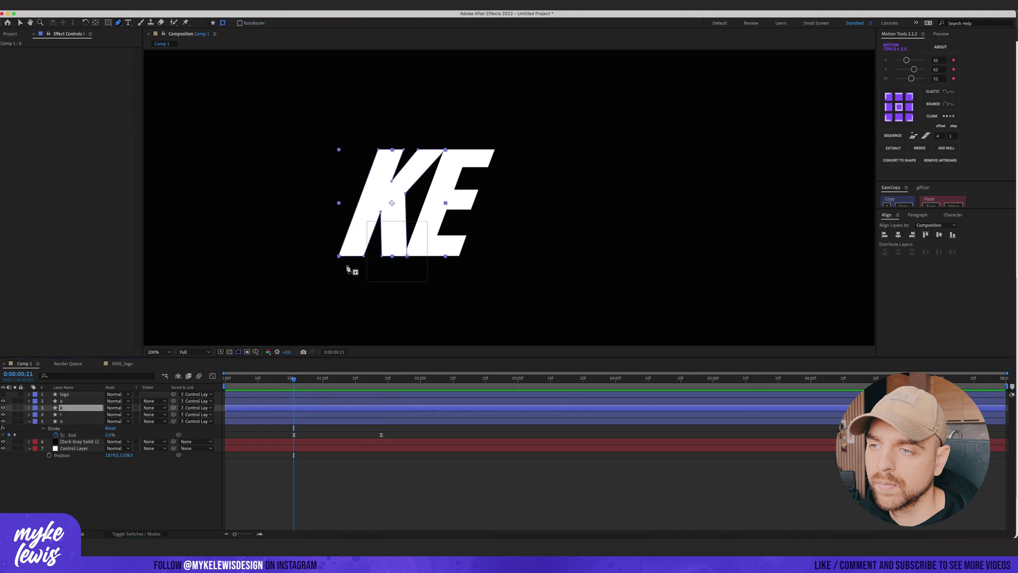
left_click(394, 136)
left_click(376, 202)
left_click(436, 146)
left_click(387, 199)
left_click(395, 264)
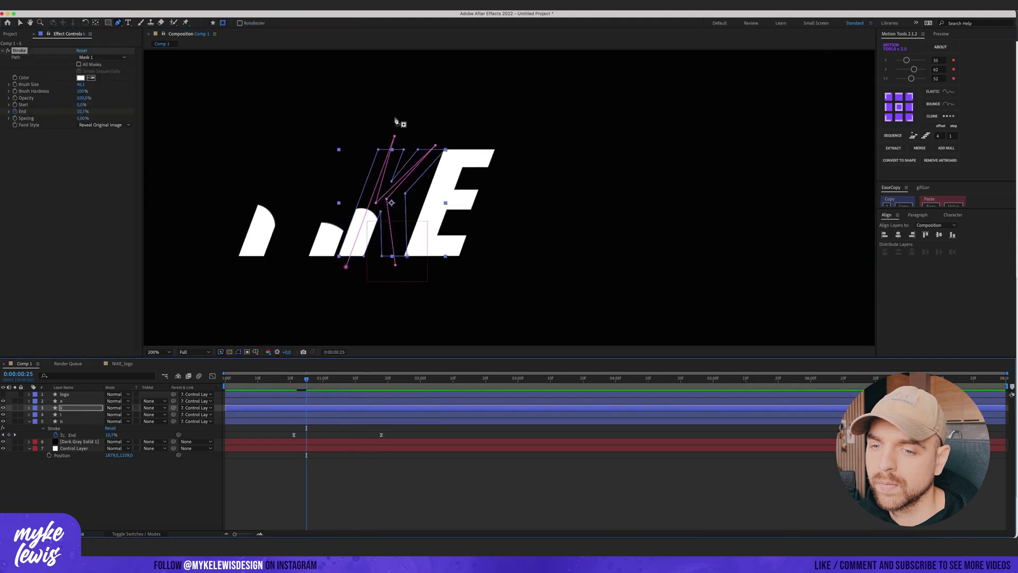
Step: Go through the K's reveal frame by frame and reposition its mask points so each part is revealed cleanly
key("Page_Down")
key("Page_Down")
key("Page_Down")
key("Page_Down")
key("Page_Down")
key("Page_Down")
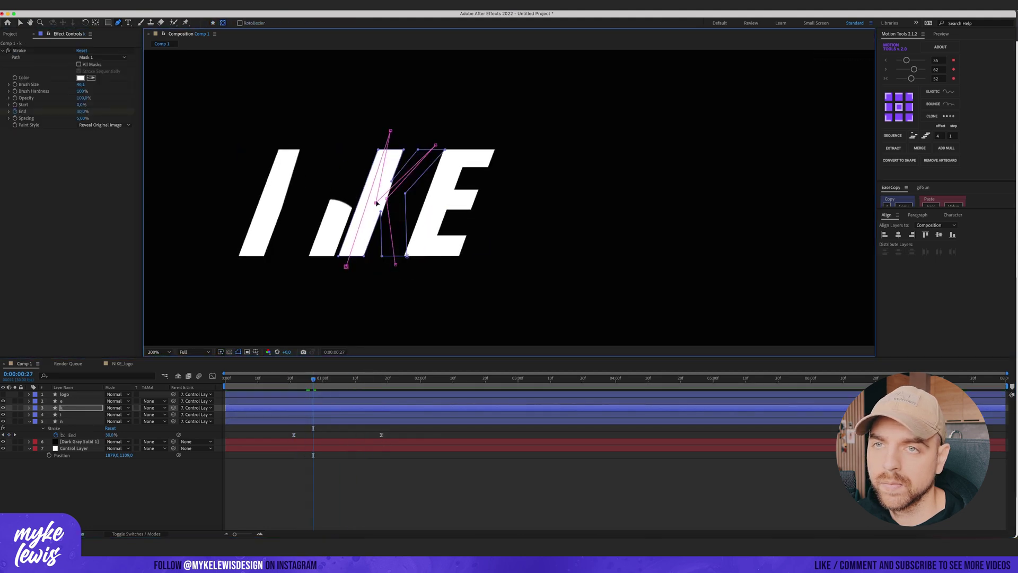
left_click_drag(325, 254, 317, 244)
left_click_drag(326, 379, 345, 379)
left_click_drag(387, 199, 391, 177)
mouse_move(345, 378)
left_mouse_down()
mouse_move(356, 378)
mouse_move(343, 378)
left_mouse_up()
left_click_drag(395, 265, 393, 273)
left_click_drag(343, 379, 293, 387)
Step: Trace the E with an open mask path, apply the animated Stroke effect to it, and preview the letters' reveal
key("ctrl+Up")
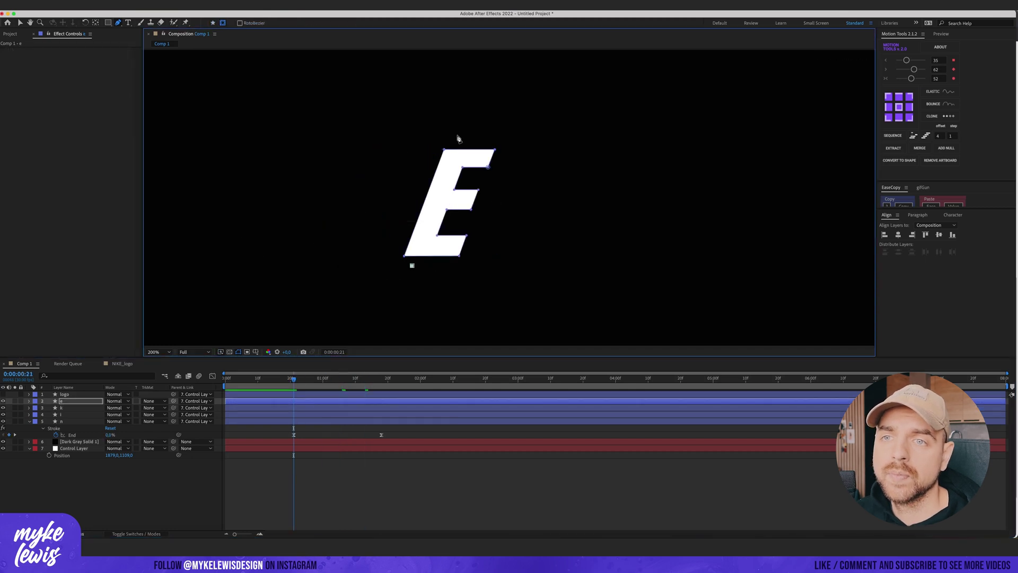
left_click(413, 210)
left_click(400, 243)
left_click(474, 245)
key("space")
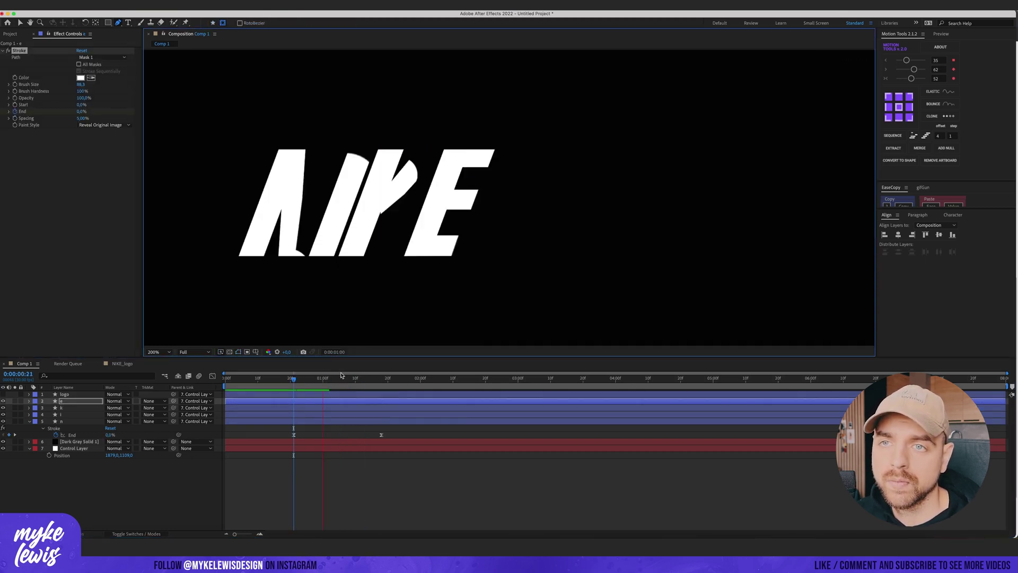
Step: Scrub through the reveal of the four letters to check how the mask paths uncover them
key("ctrl+v")
mouse_move(312, 378)
left_mouse_down()
mouse_move(297, 379)
mouse_move(316, 378)
left_mouse_up()
left_click(20, 23)
key("period")
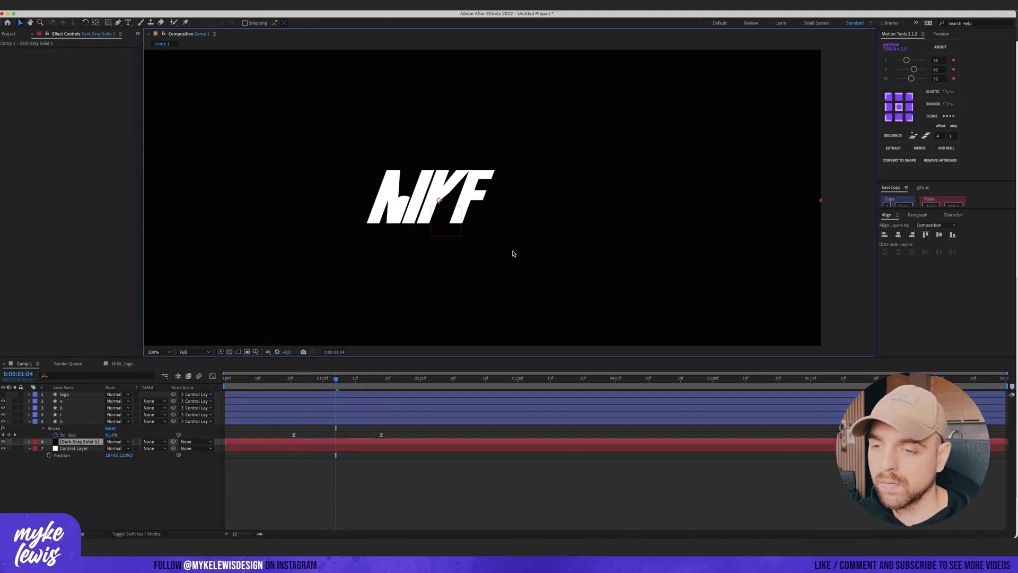
left_click_drag(334, 378, 297, 390)
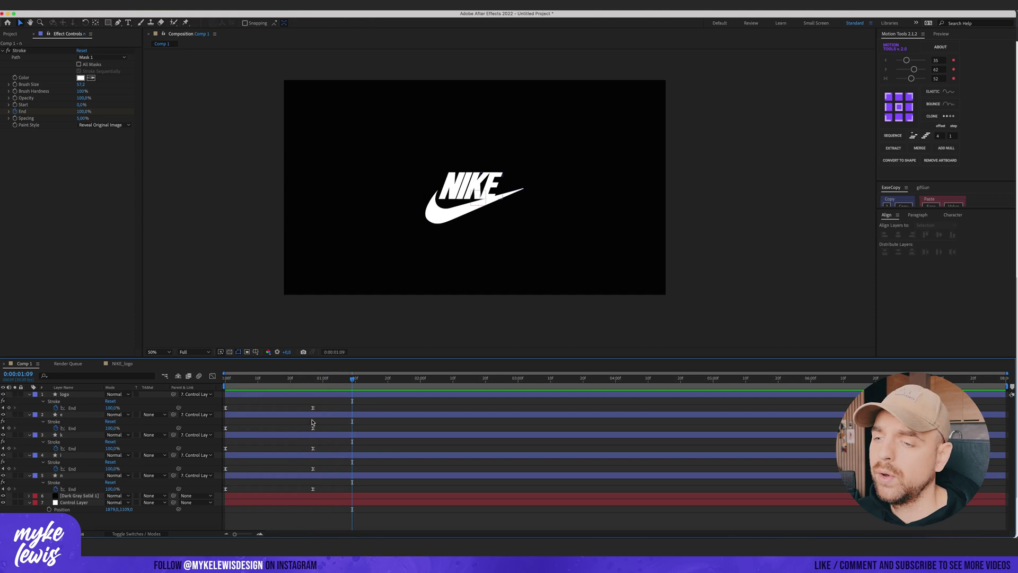
Step: Shift the four letter layers together about 11 frames later than the swoosh layer
mouse_move(318, 378)
left_mouse_down()
mouse_move(249, 378)
mouse_move(319, 379)
left_mouse_up()
left_click(281, 415)
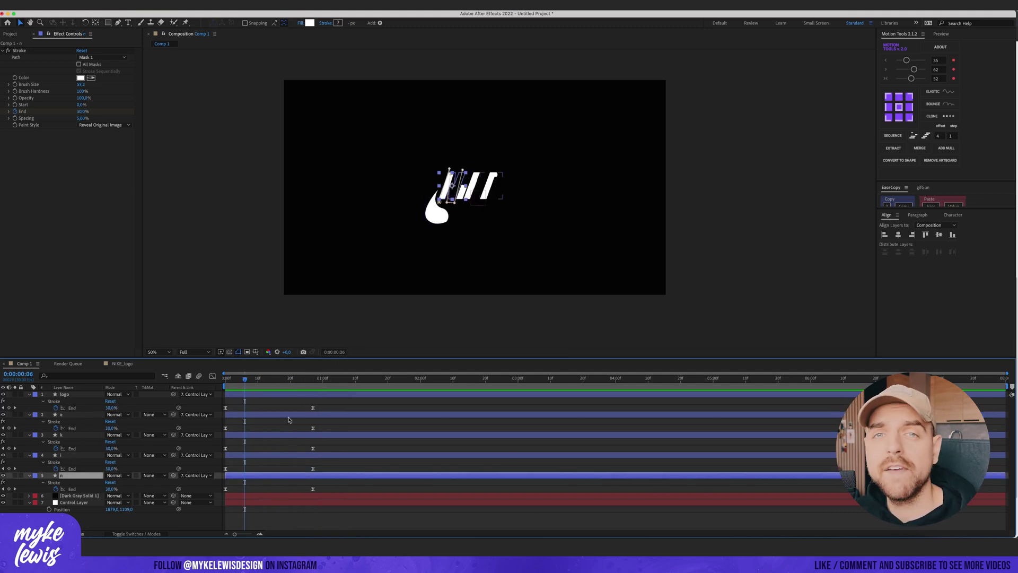
left_click(286, 414)
left_click(278, 476, "shift")
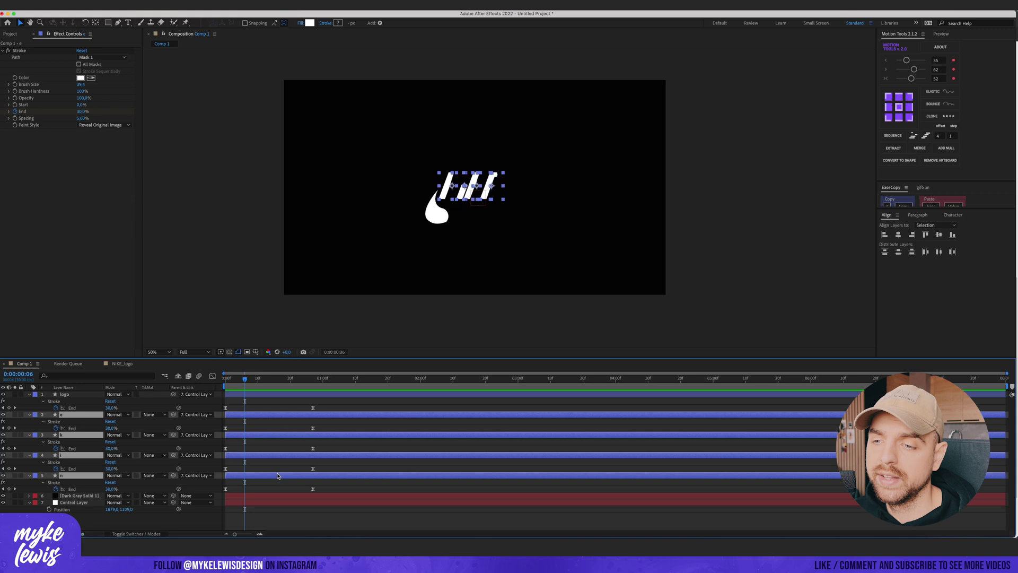
left_click_drag(276, 419, 312, 420)
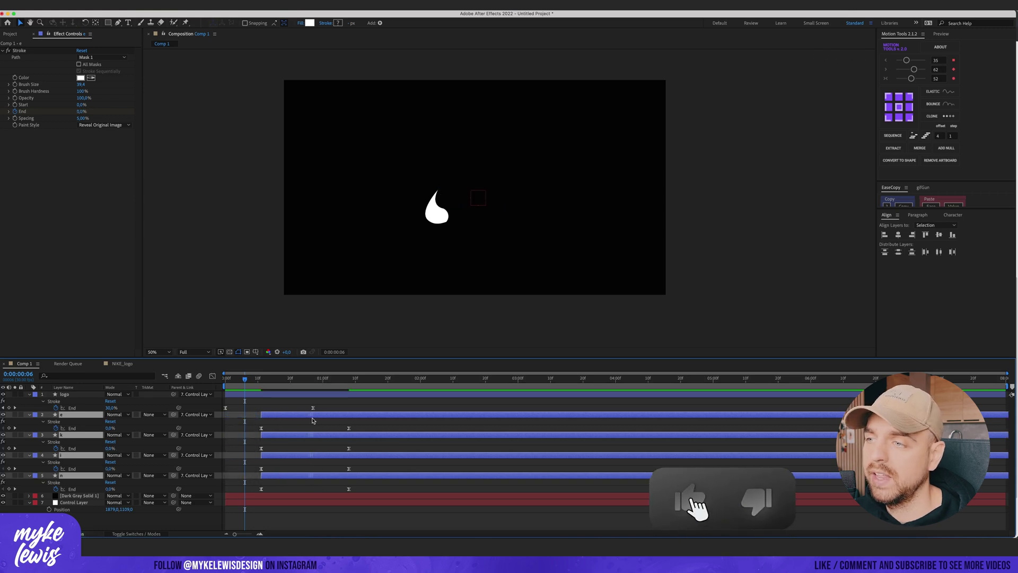
left_click(306, 431)
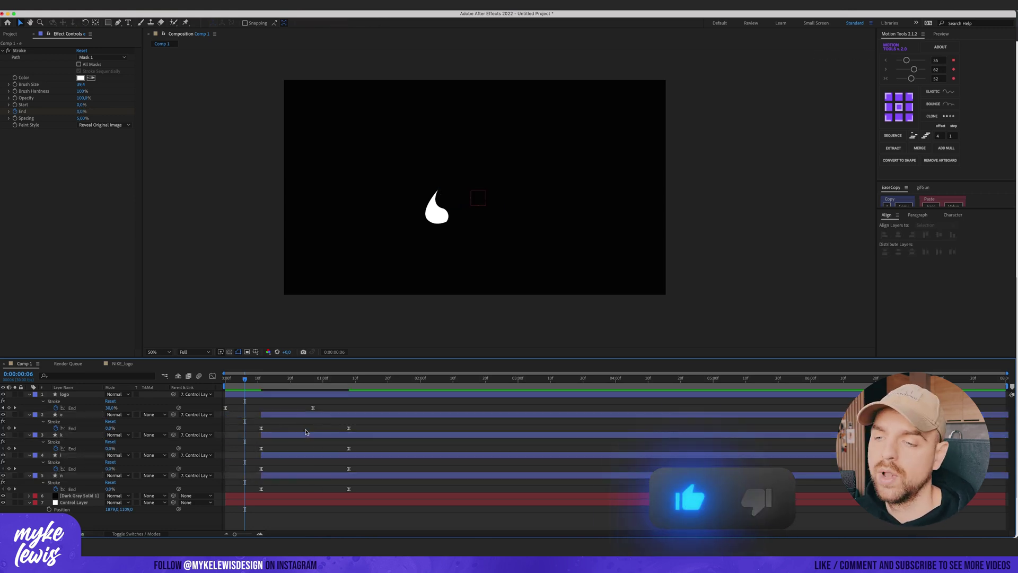
Step: Play the animation from the first frame to check the letters' delayed start against the swoosh
key("Page_Up")
key("Page_Up")
key("Page_Up")
key("Page_Up")
key("Page_Up")
key("Page_Up")
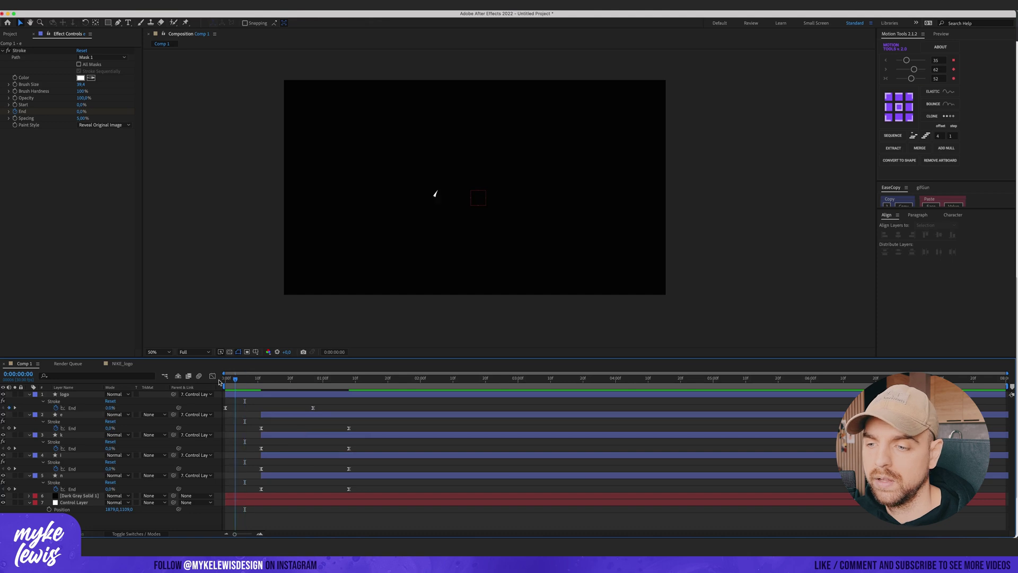
key("space")
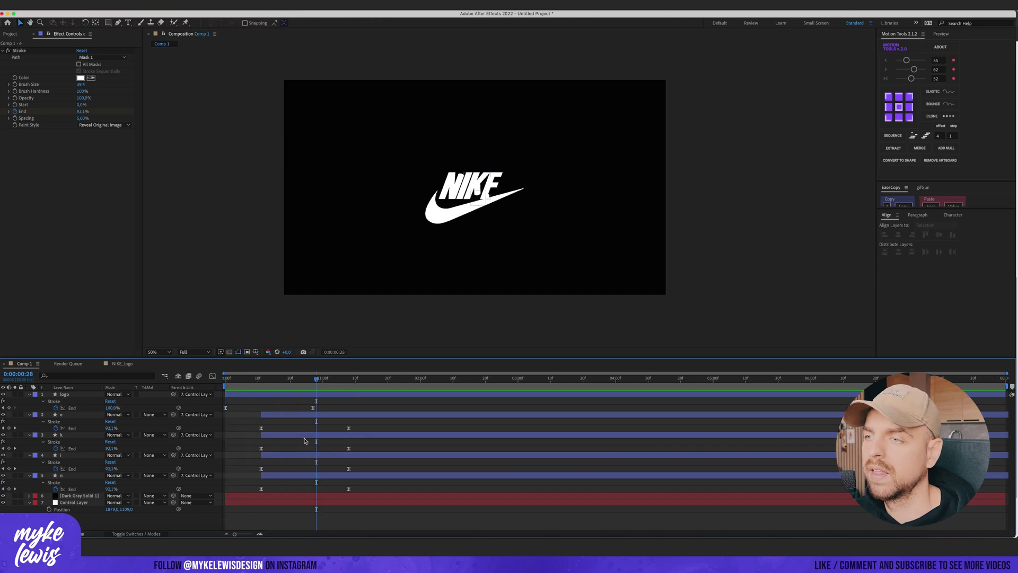
Step: Stagger the I, K and E layers so each letter starts three to four frames after the preceding one
left_click_drag(285, 457, 292, 458)
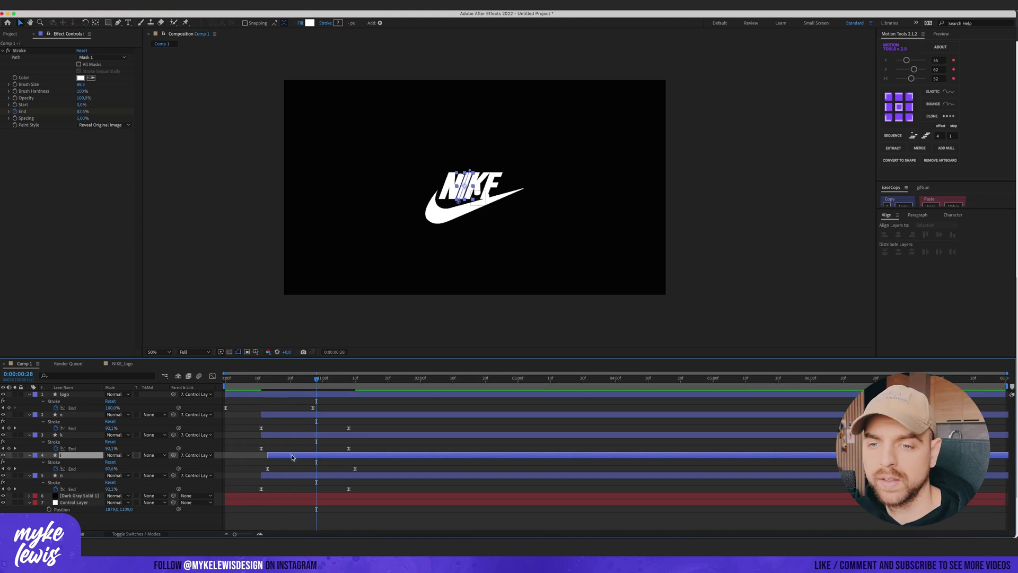
left_click_drag(298, 374, 260, 384)
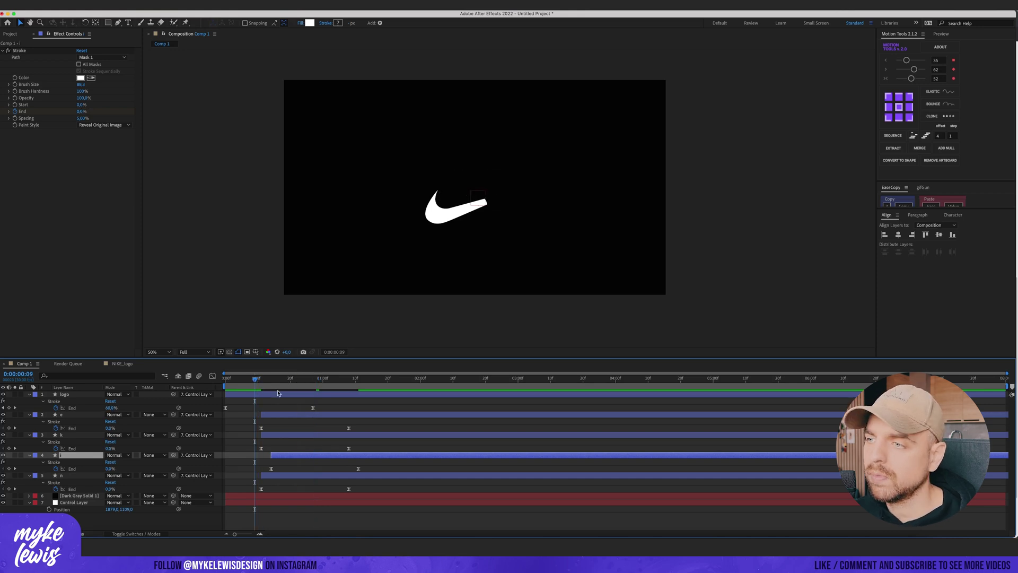
left_click_drag(274, 436, 292, 440)
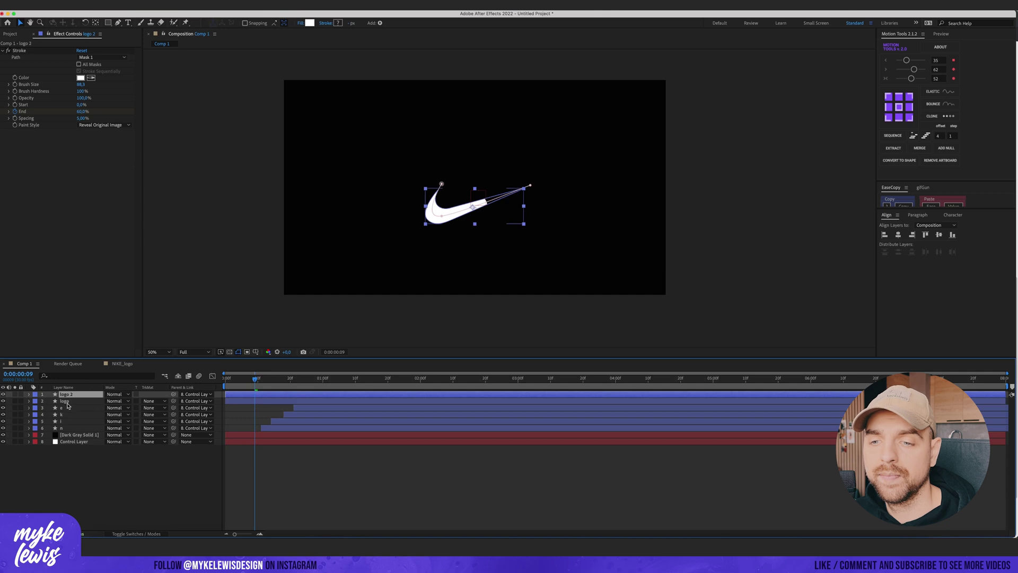
Step: Duplicate the swoosh's logo layer and give the lower copy a Green label
left_click(64, 401)
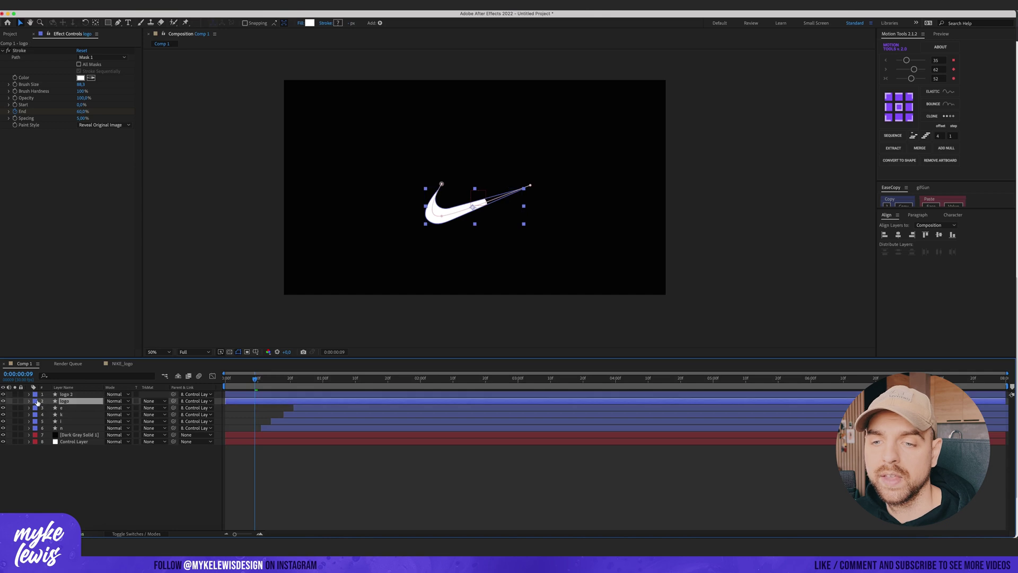
left_click(36, 402)
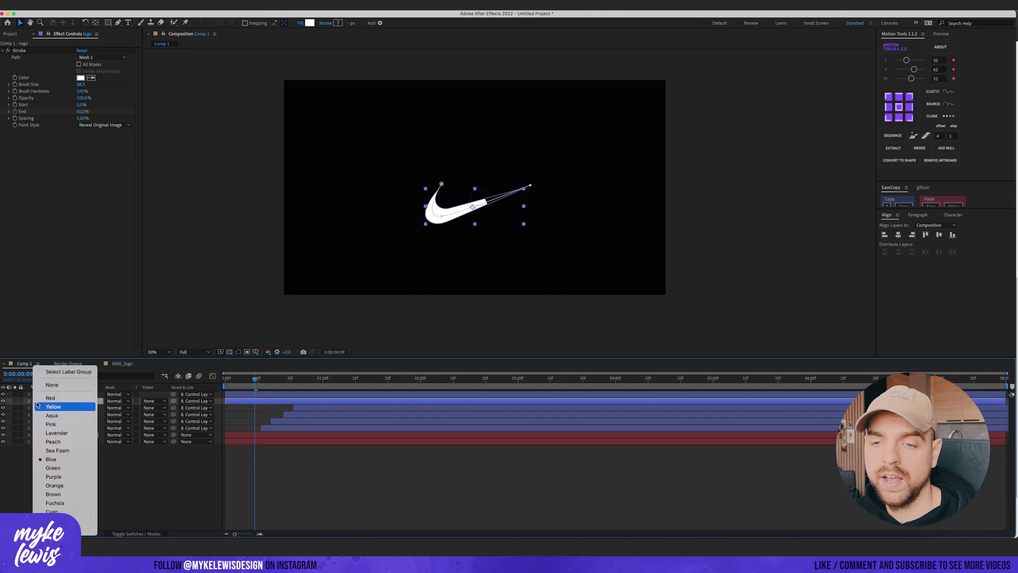
left_click(54, 467)
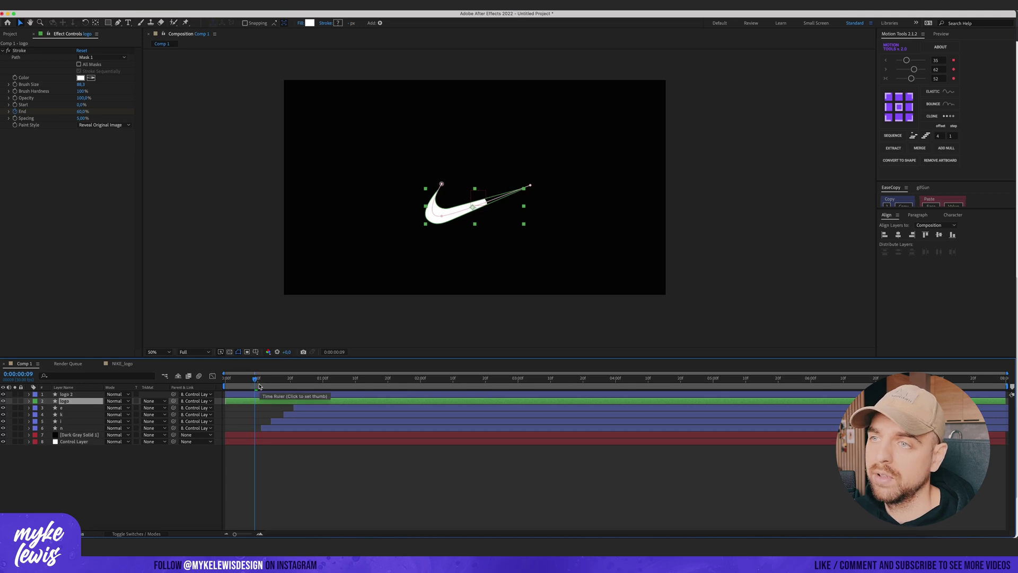
Step: Change the shape fill of the green-labelled logo layer from white to a bright purple
left_click(309, 23)
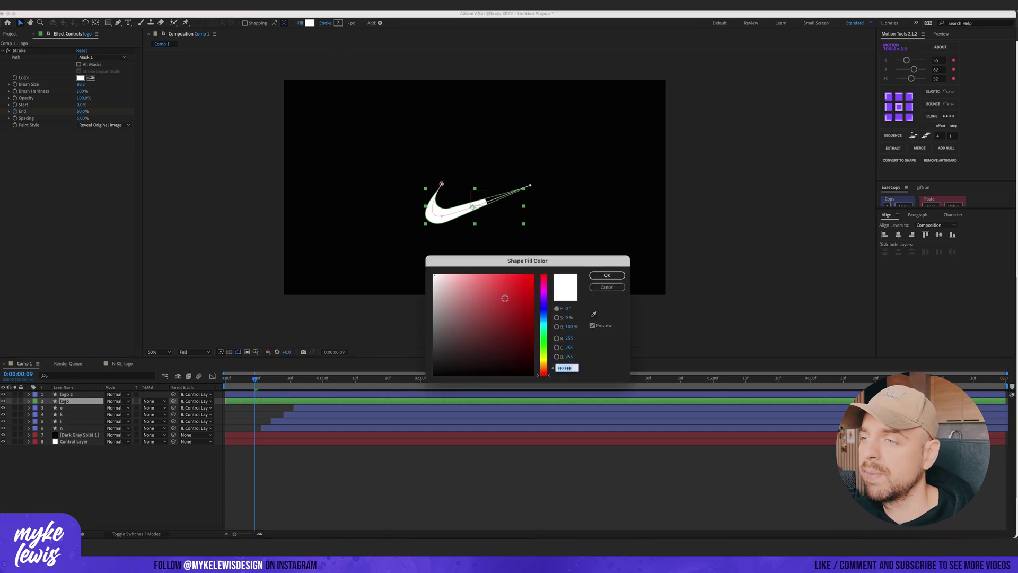
left_click(525, 281)
left_click_drag(544, 291, 543, 302)
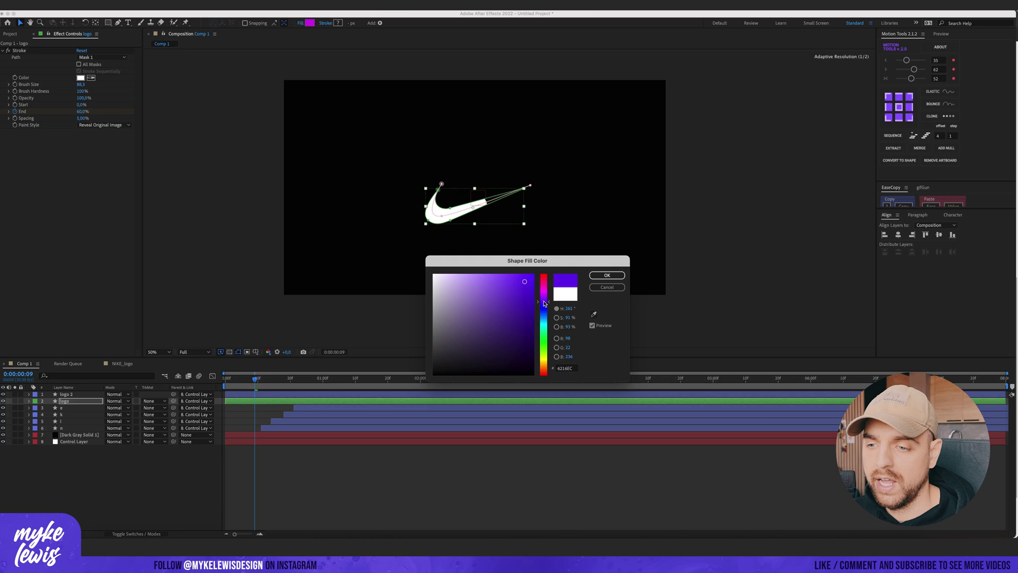
left_click(527, 280)
key("Return")
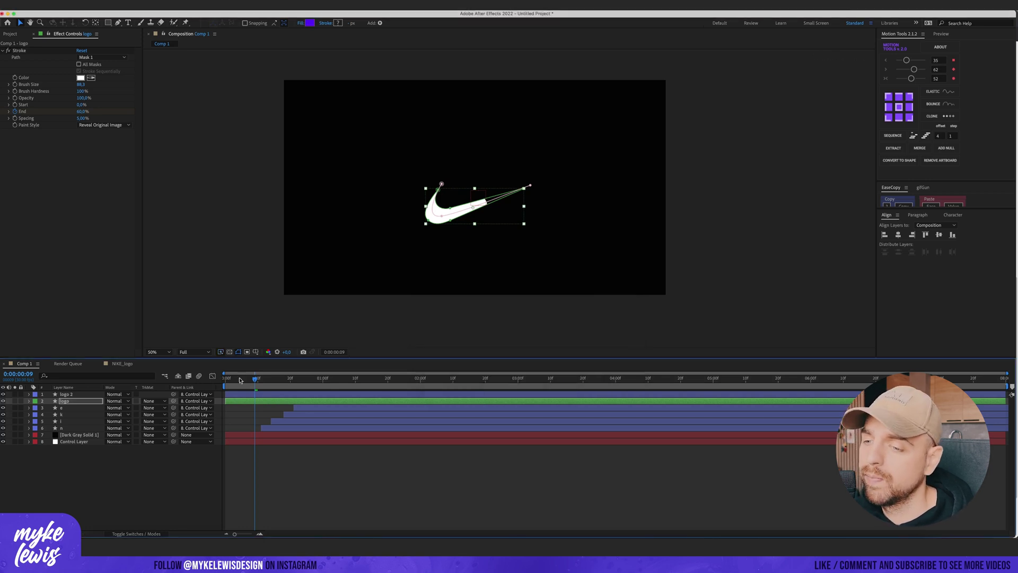
Step: Move the purple swoosh's last Stroke End keyframe about five frames earlier and scrub through the result
key("u")
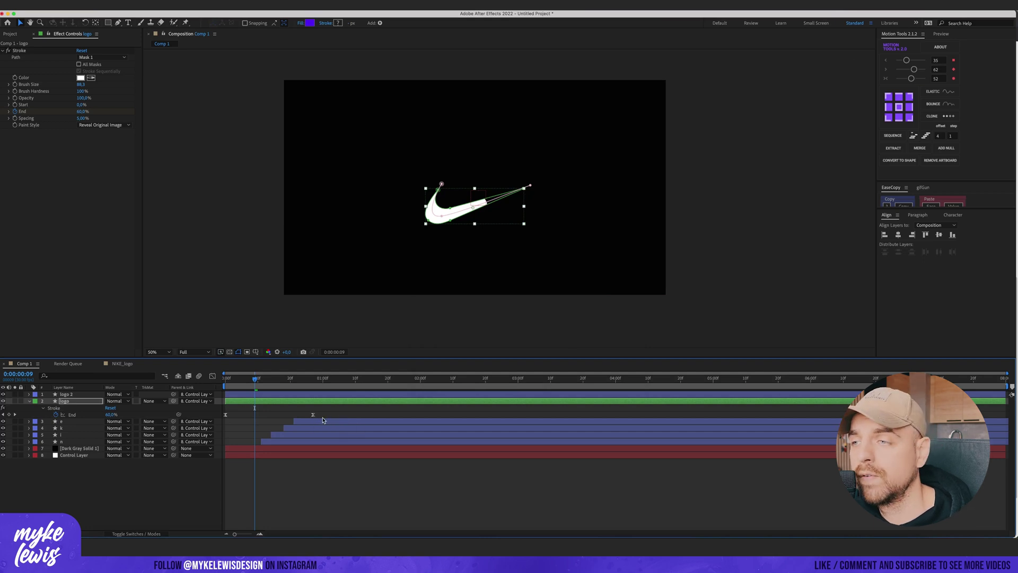
left_click_drag(259, 376, 249, 380)
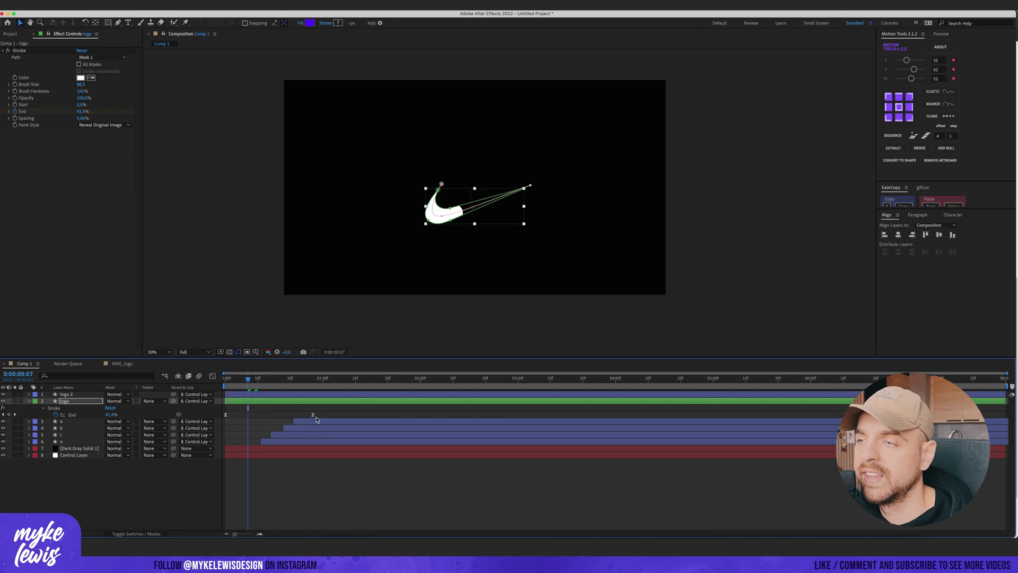
left_click_drag(314, 416, 296, 418)
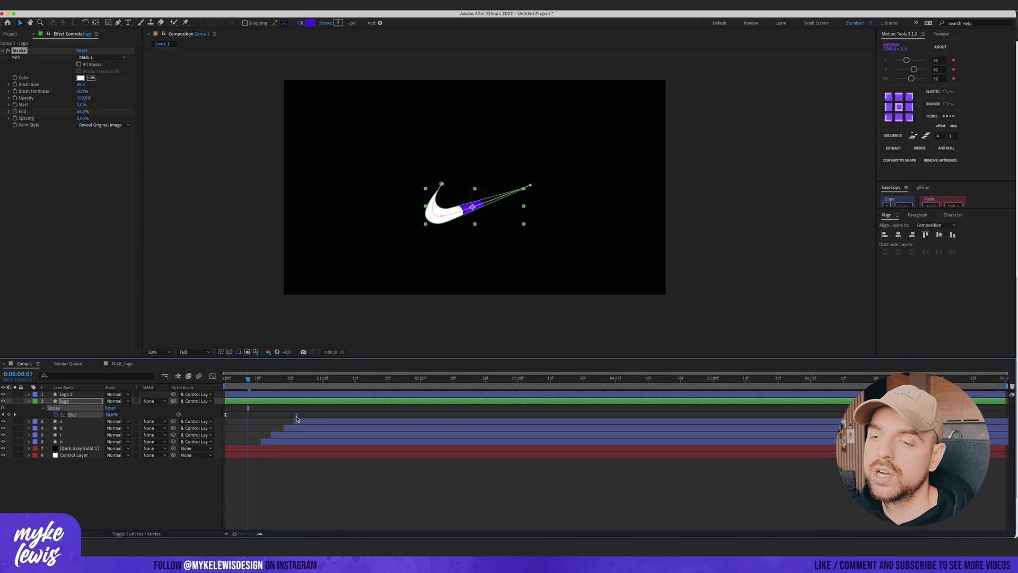
left_click_drag(227, 379, 251, 379)
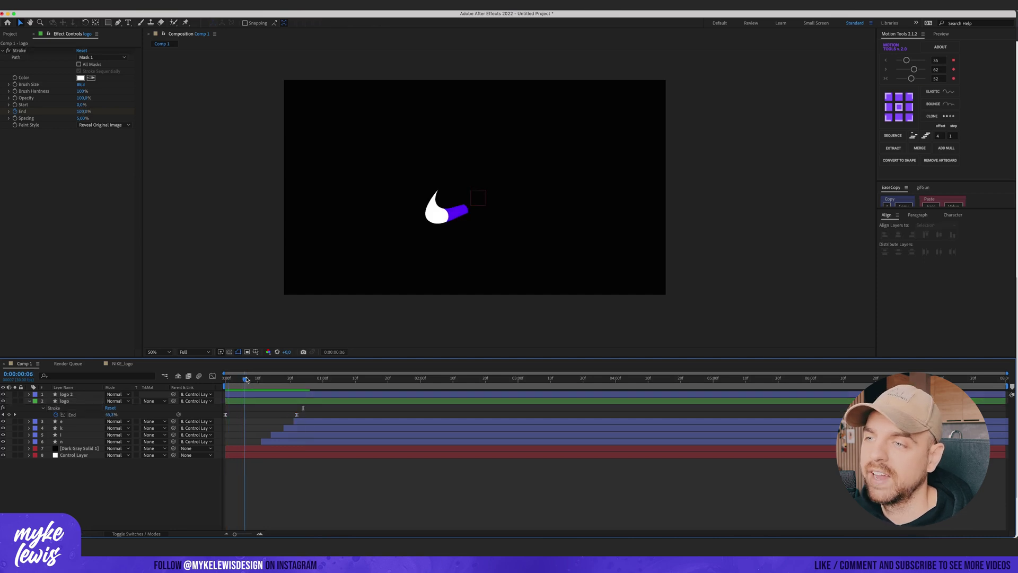
Step: Duplicate the four letter layers and give the lower copy of each a Green label
scroll(472, 219, "up", 1)
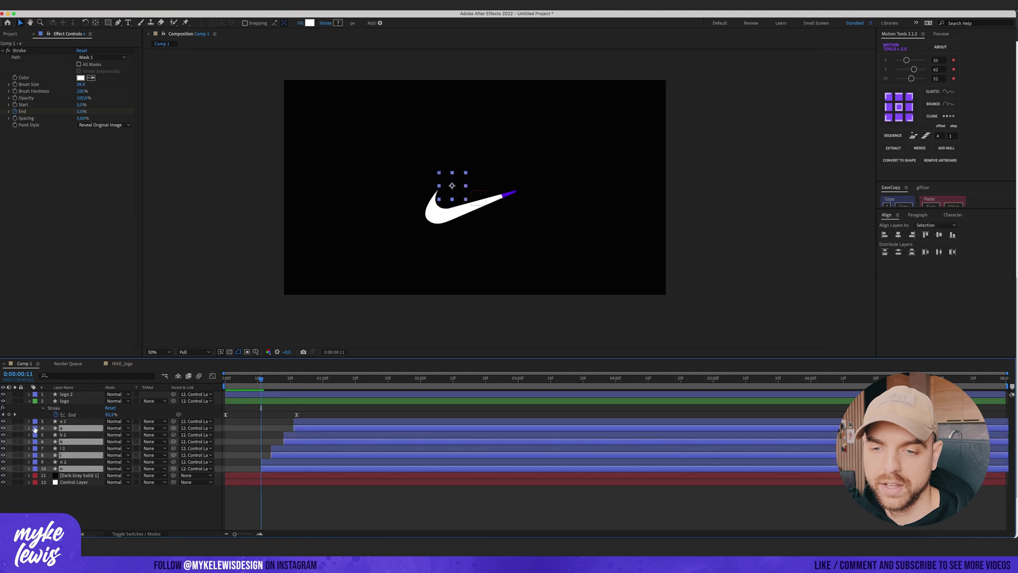
left_click(35, 449)
left_click(55, 469)
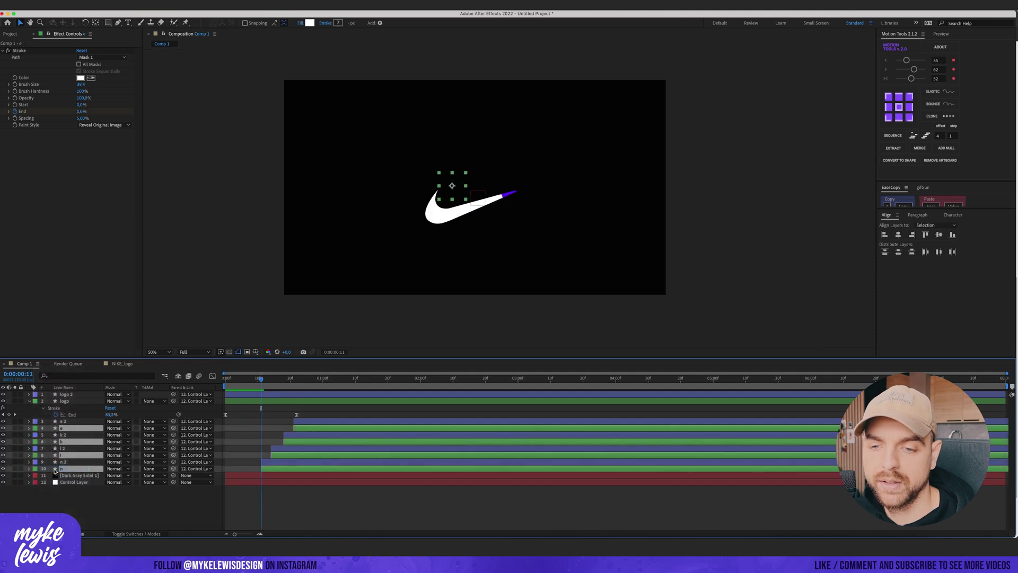
Step: Move the last Stroke End keyframes of the four green-labelled letter layers about five frames earlier and check the timing
key("u")
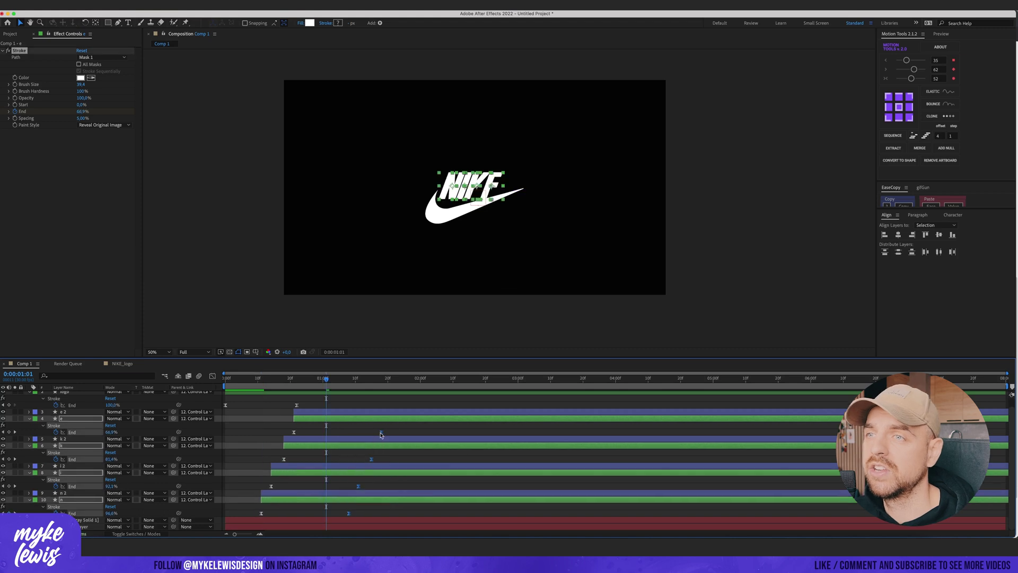
left_click_drag(382, 432, 365, 432)
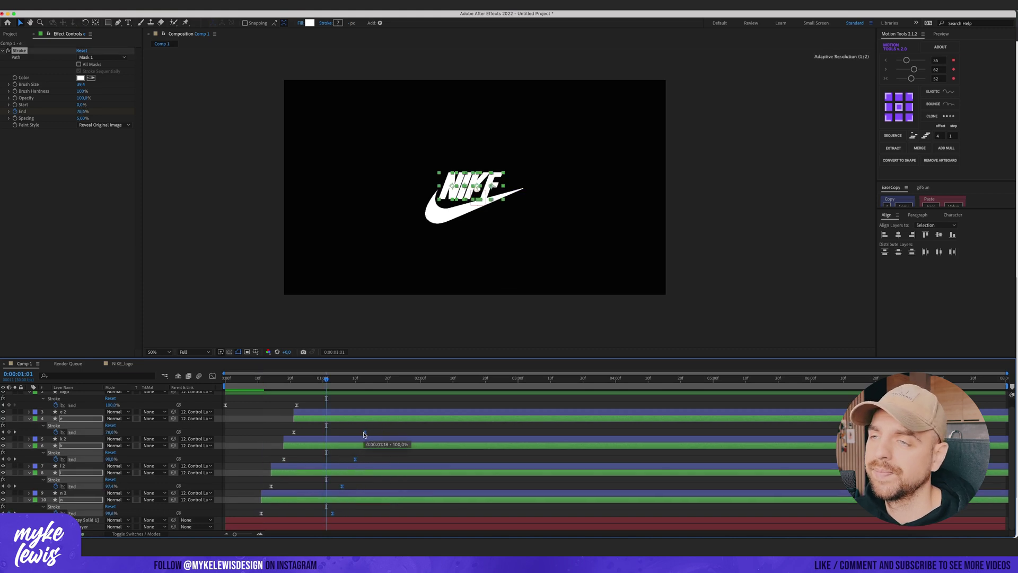
left_click_drag(317, 380, 290, 381)
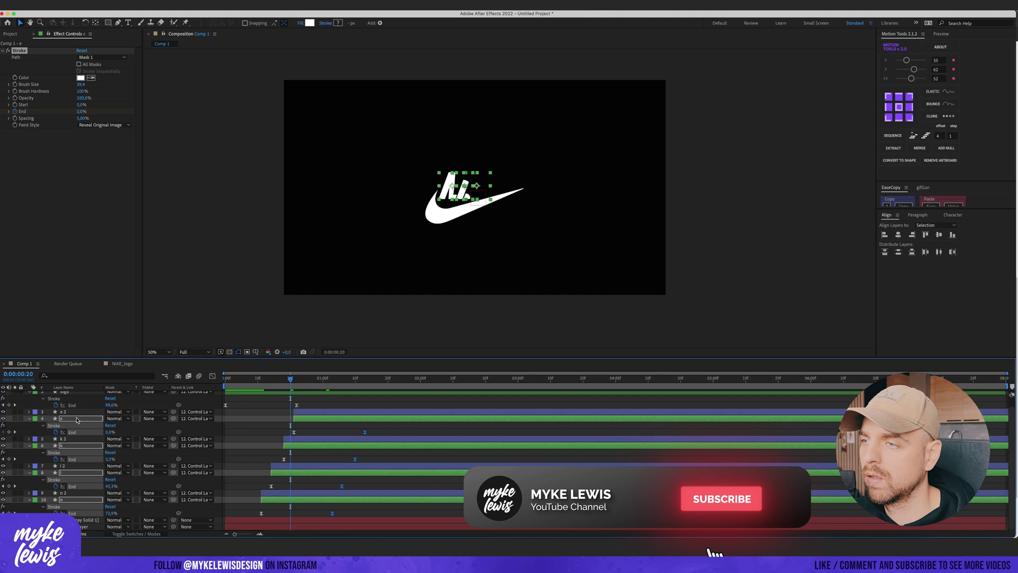
Step: Set the shape fill of the four green-labelled letter layers to a bright purple with hue 261° and full saturation
left_click(309, 23)
left_click(544, 302)
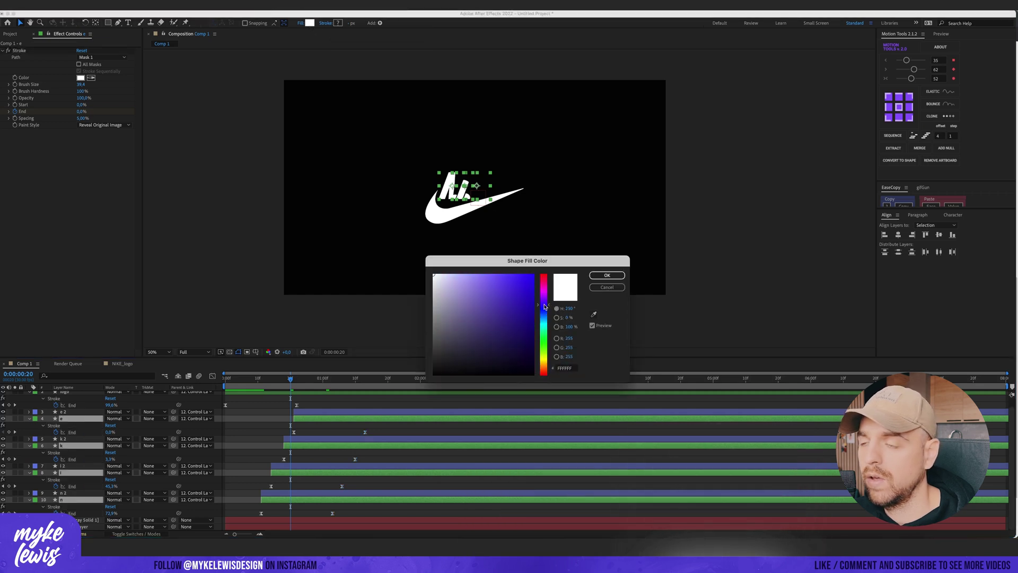
left_click(532, 276)
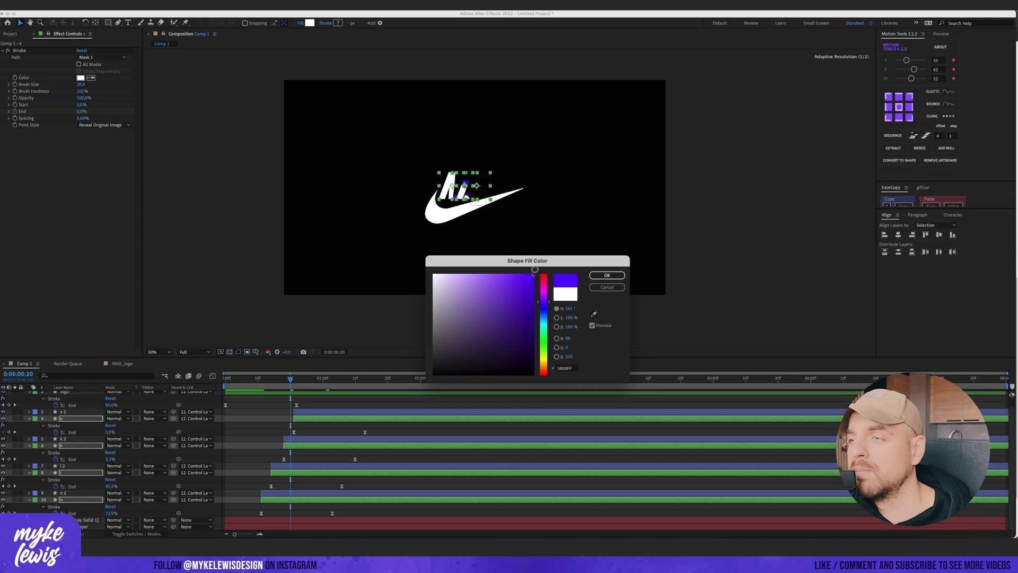
left_click(606, 275)
Step: Preview the animation and lower the composition's preview resolution to Third
key("space")
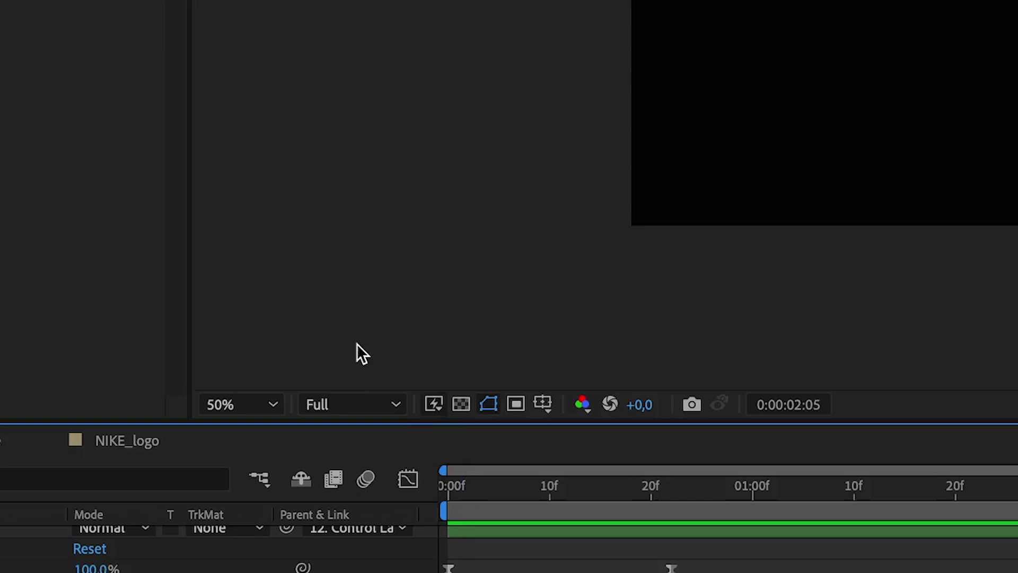
left_click(351, 402)
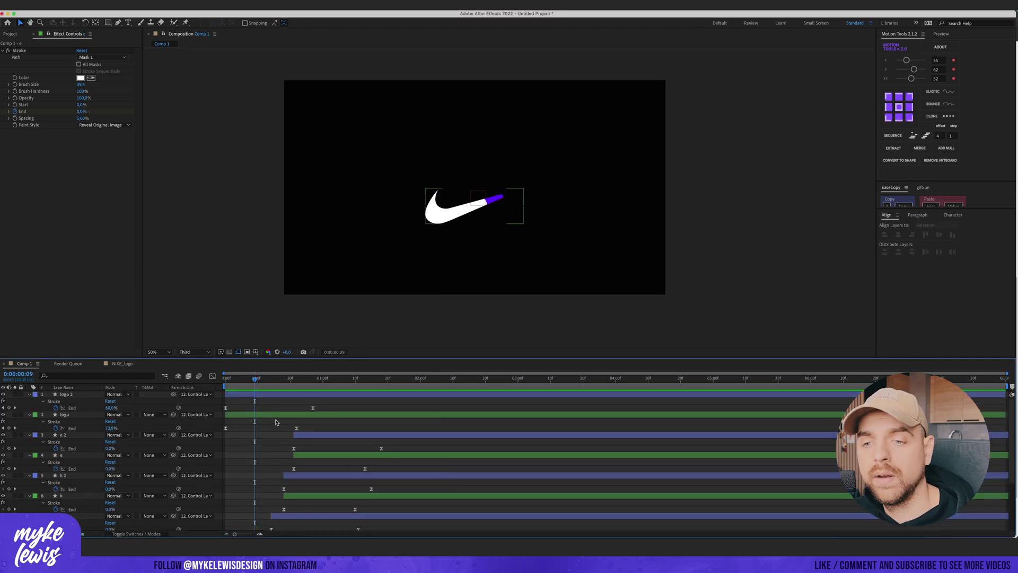
Step: Parent each green-labelled layer (logo, e, k, i, n) to its matching upper copy: logo 2, e 2, k 2, i 2 and n 2
key("u")
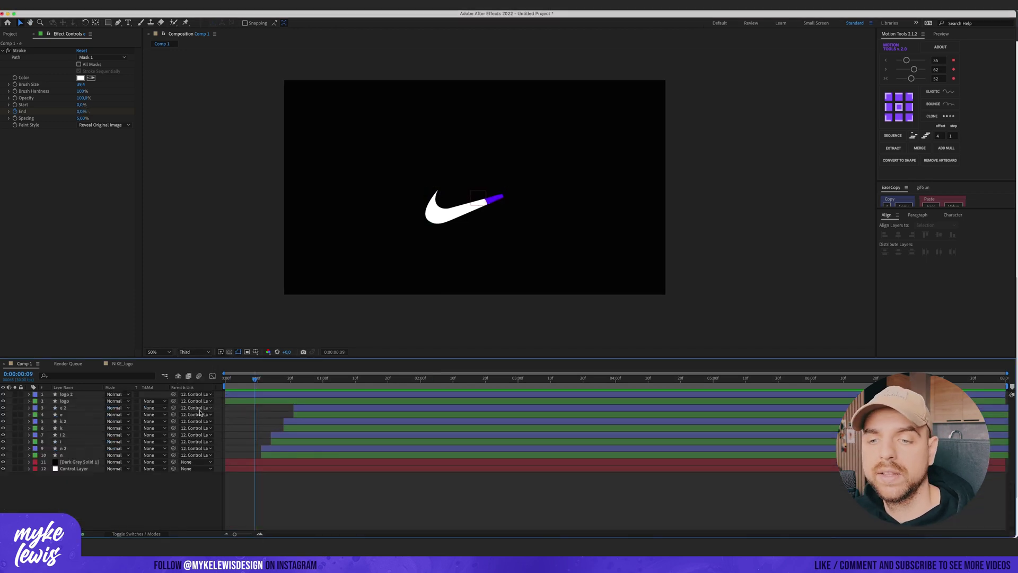
left_click(84, 396)
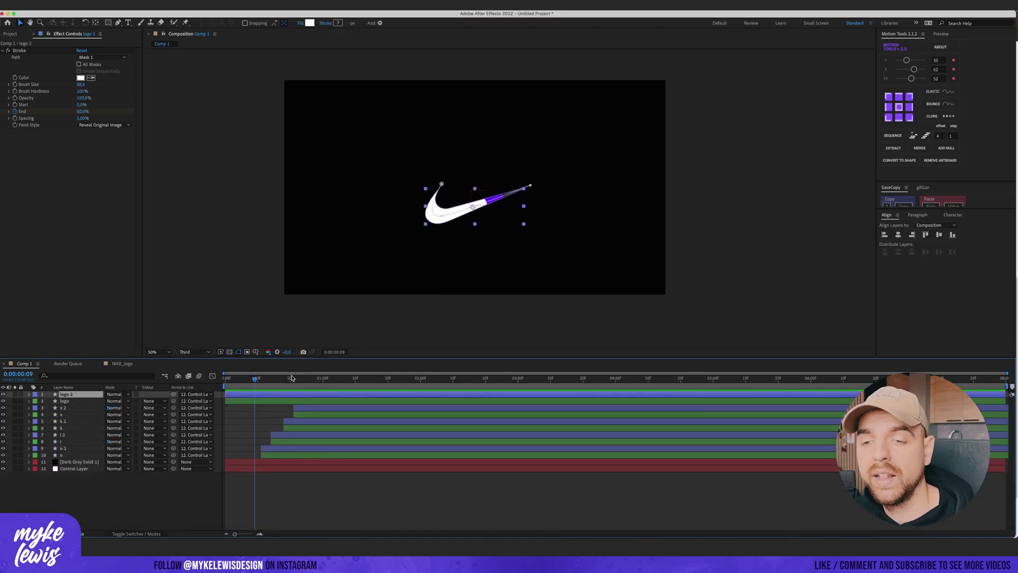
left_click(86, 401)
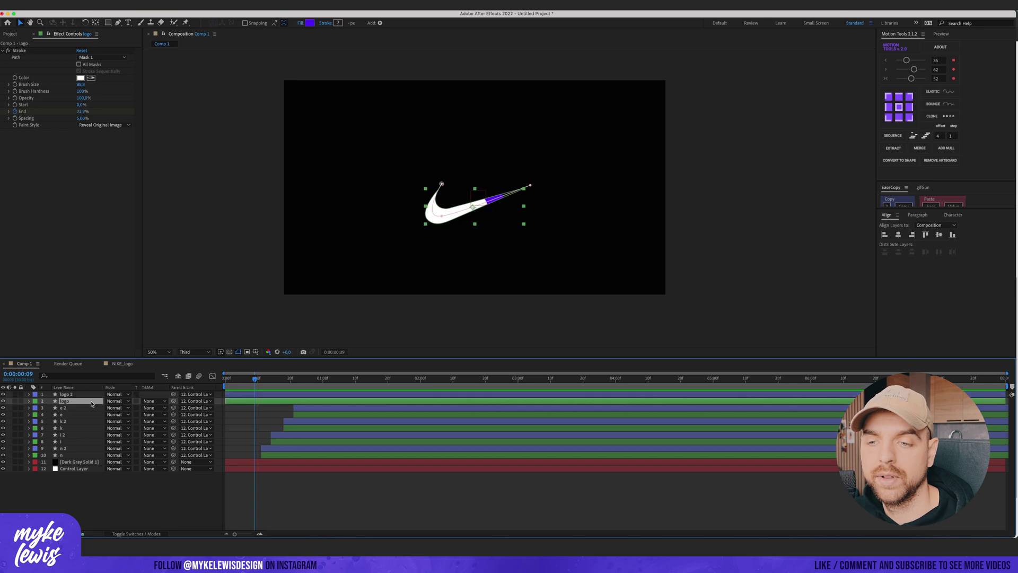
left_click_drag(173, 401, 64, 394)
left_click(75, 414)
left_click(69, 428)
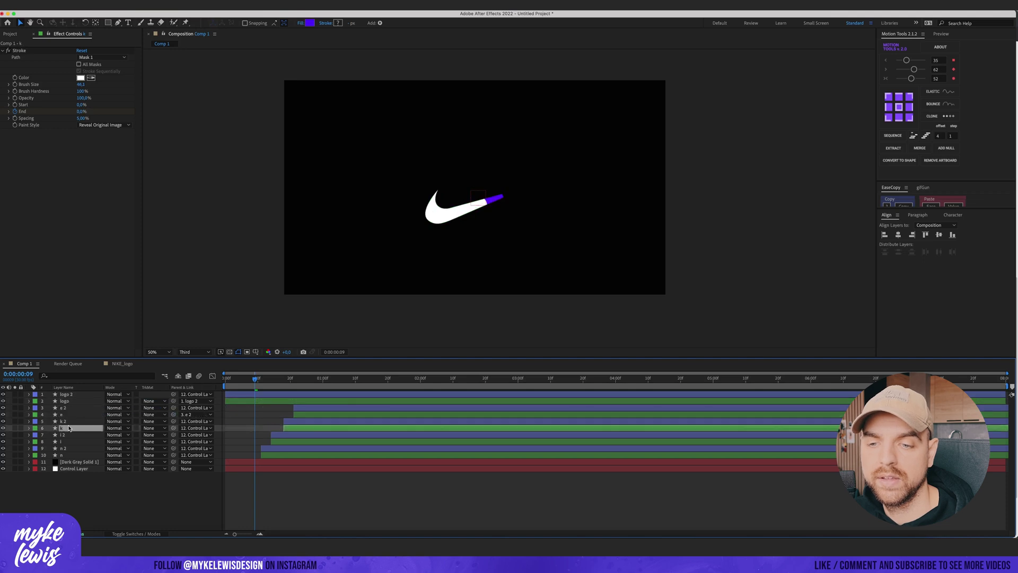
left_click_drag(173, 430, 81, 423)
left_click(72, 441)
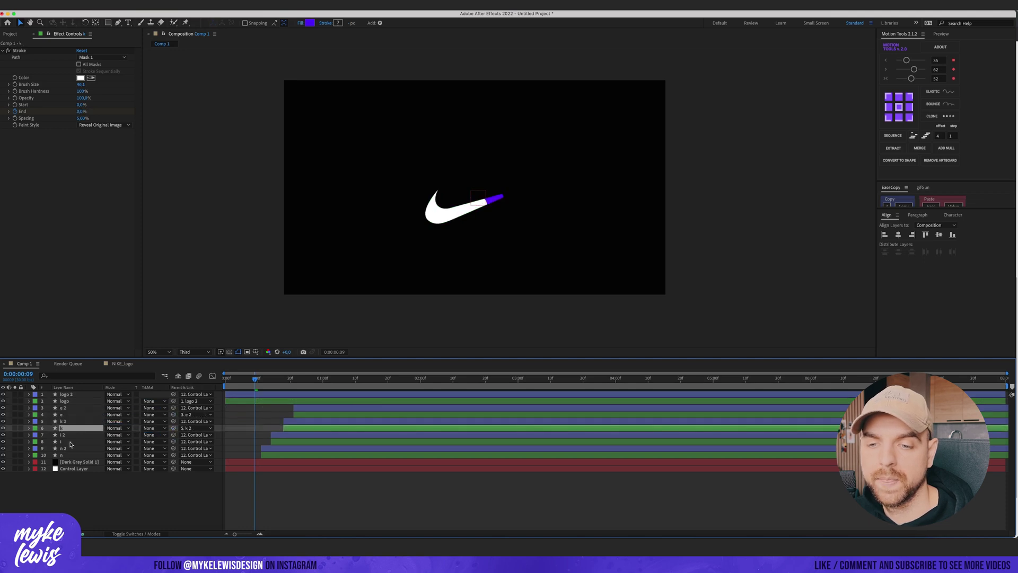
left_click_drag(173, 442, 85, 449)
left_click(77, 456)
Step: Try scaling down layer logo 2 to check that the purple swoosh follows its parent, and undo the scaling
left_click(82, 403)
left_click(80, 395)
key("/")
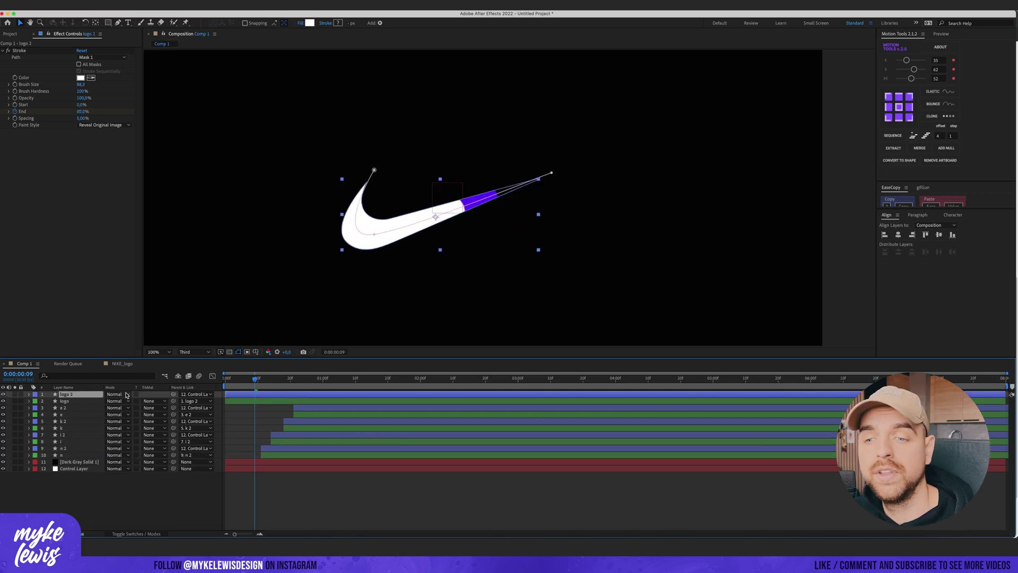
key("s")
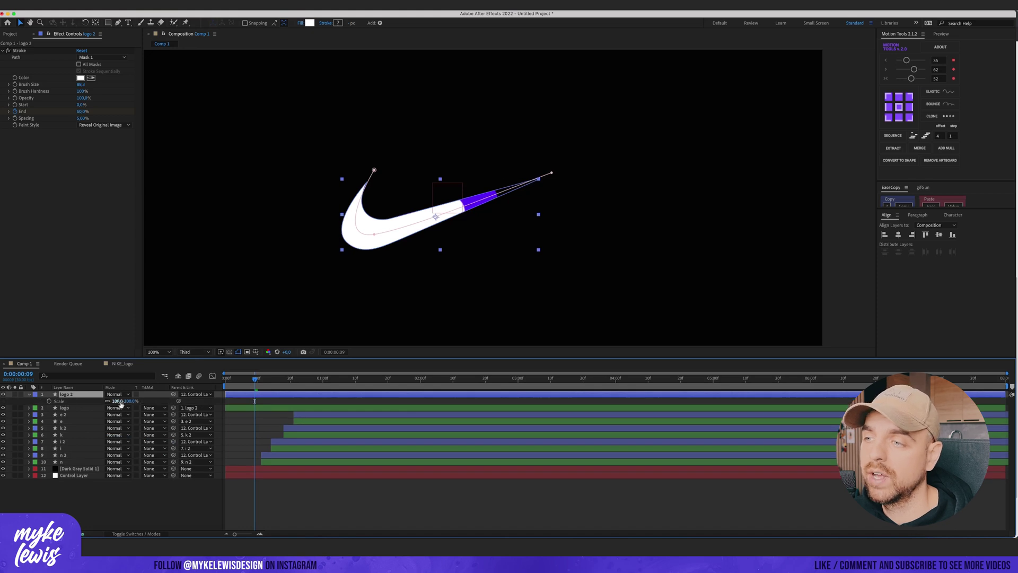
left_click_drag(115, 401, 59, 395)
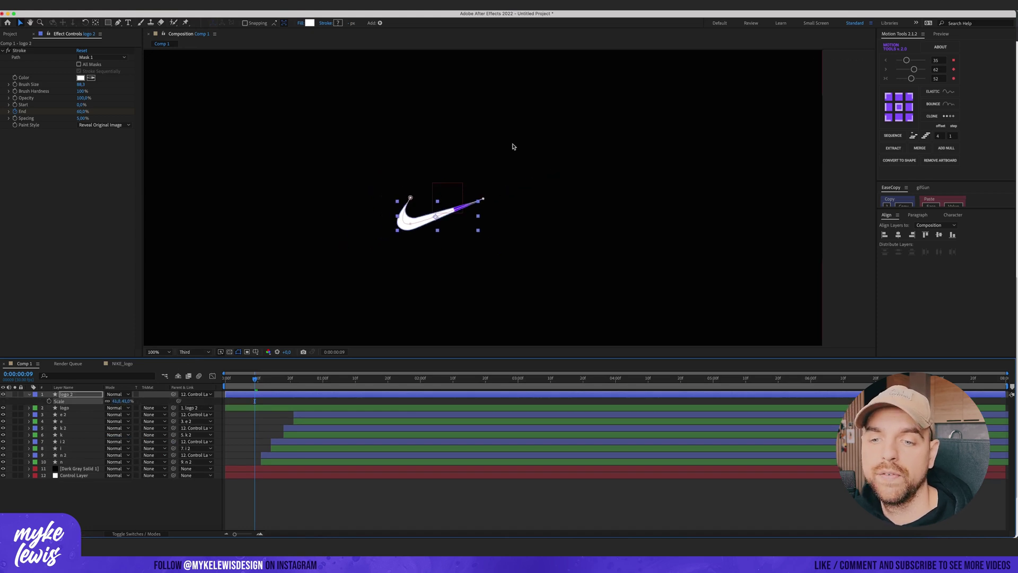
scroll(477, 210, "up", 1)
scroll(379, 241, "up", 1)
left_click_drag(295, 251, 363, 237)
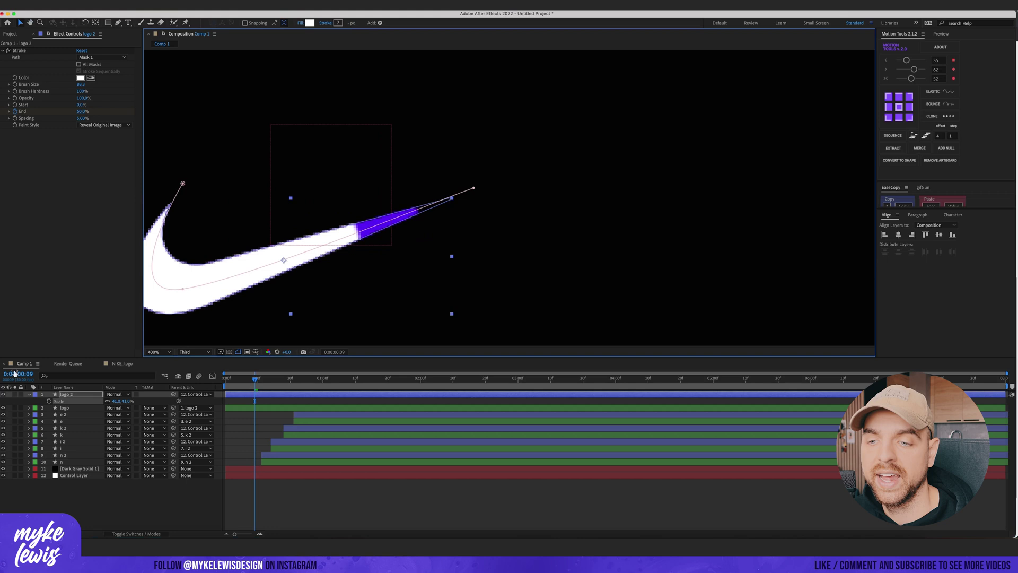
left_click(3, 407)
left_click(3, 408)
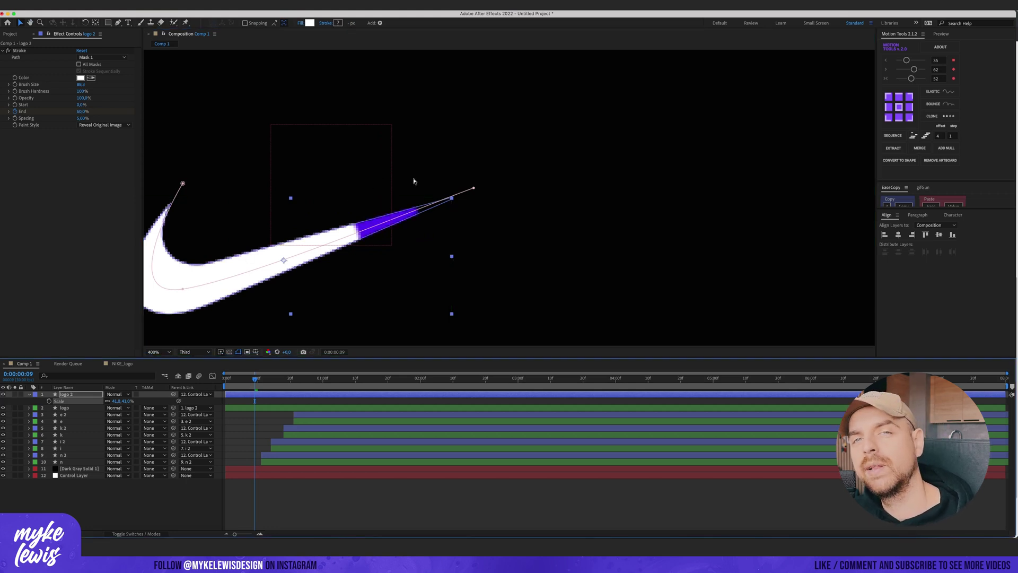
key("ctrl+z")
scroll(434, 180, "down", 2)
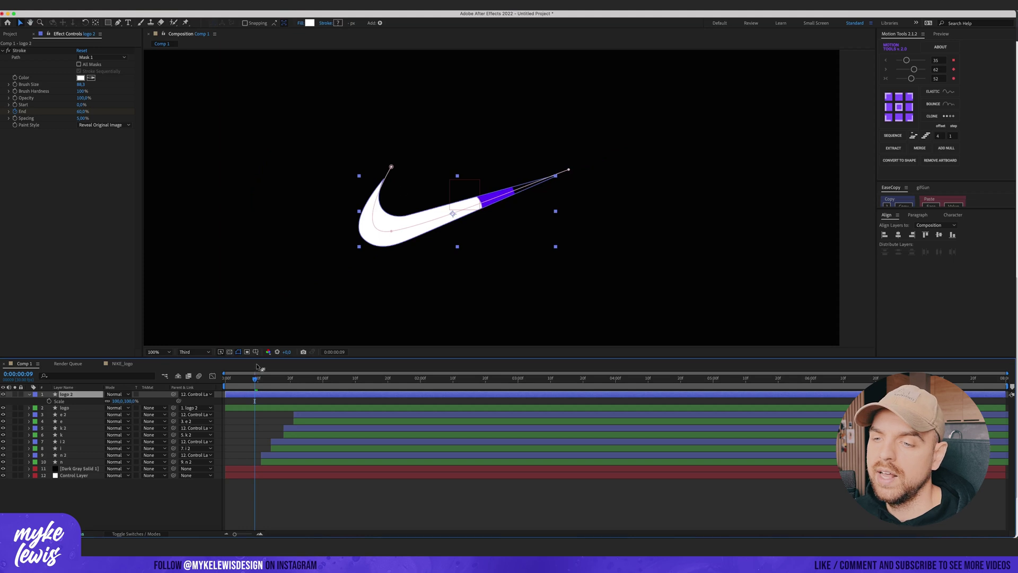
Step: Keyframe the Scale of logo 2 at 100% on frame 9 and 70% on frame 4, and preview the growth
left_click(51, 401)
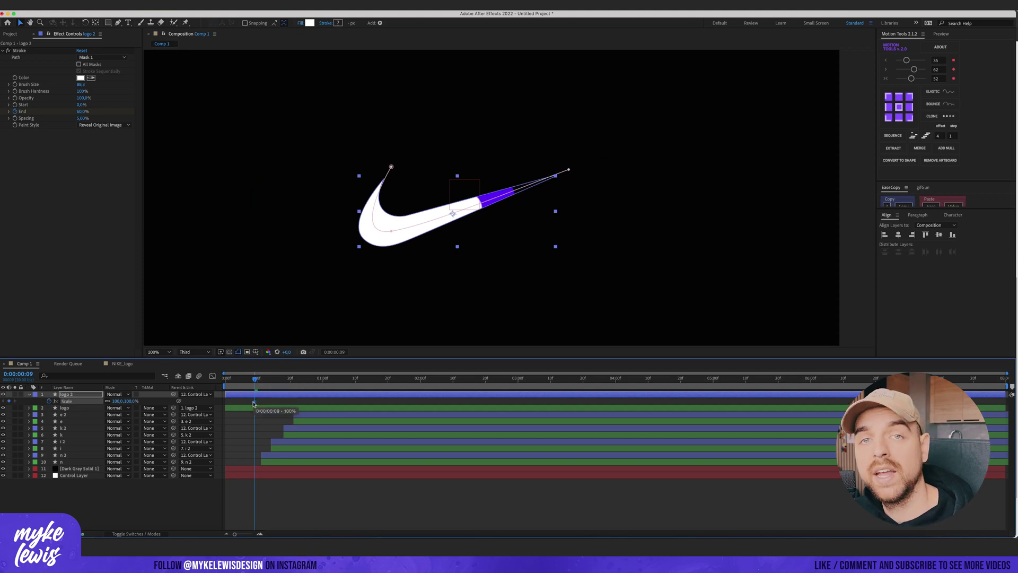
mouse_move(253, 381)
left_mouse_down()
mouse_move(228, 380)
mouse_move(238, 379)
left_mouse_up()
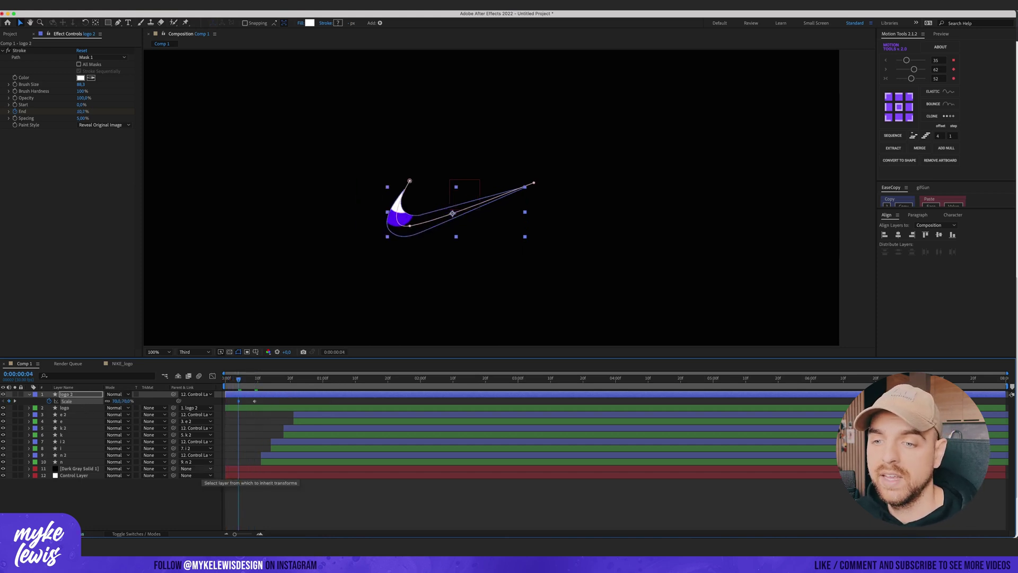
key("space")
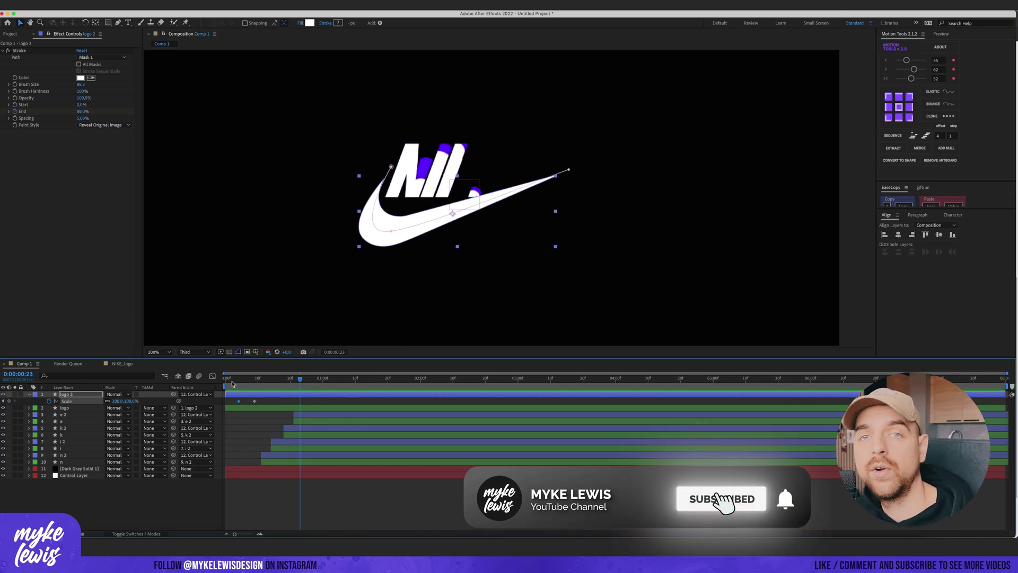
left_click(226, 379)
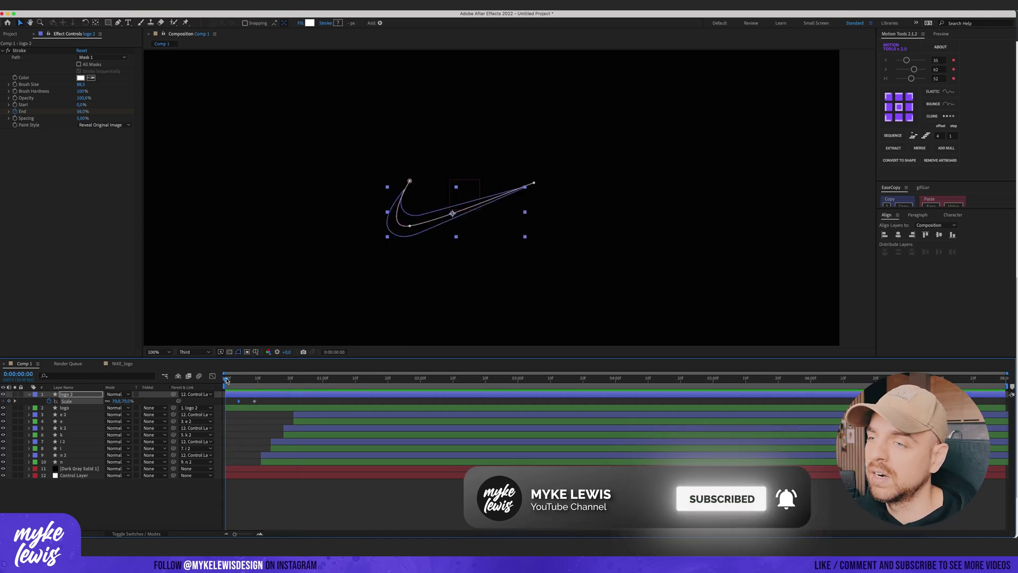
left_click(228, 379)
Step: Move logo 2's last Scale keyframe to about frame 16 and ease both Scale keyframes with a speed curve that peaks early
left_click_drag(230, 379, 215, 398)
left_click_drag(284, 402, 232, 406)
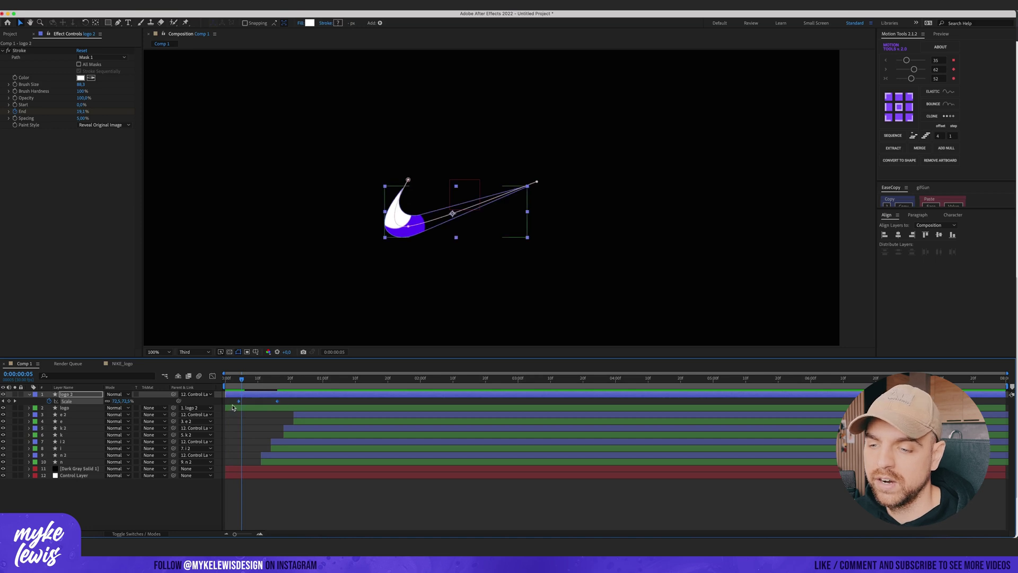
key("F9")
left_click(212, 376)
left_click_drag(272, 509, 263, 511)
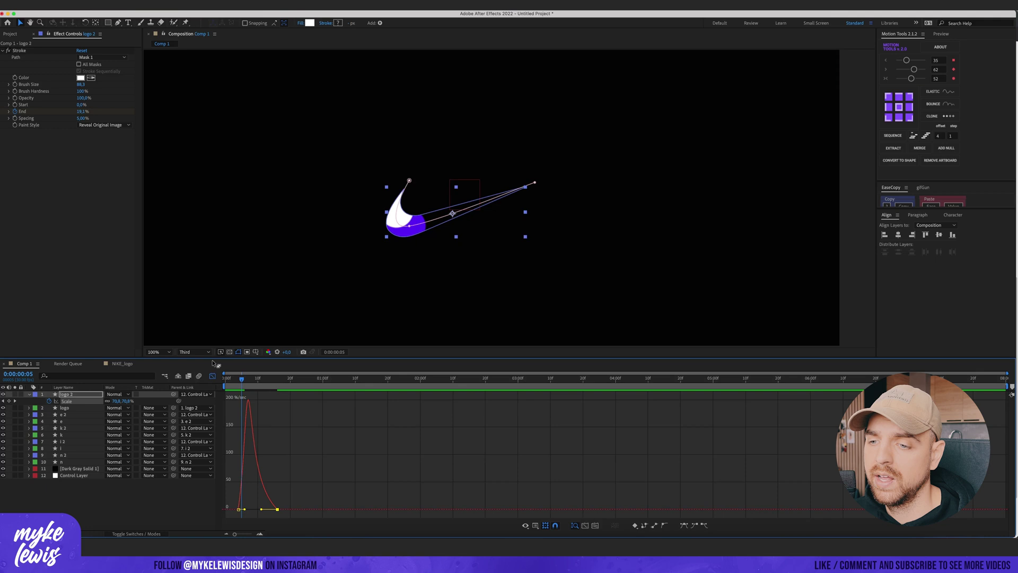
left_click(212, 376)
left_click(288, 404)
key("space")
key("space")
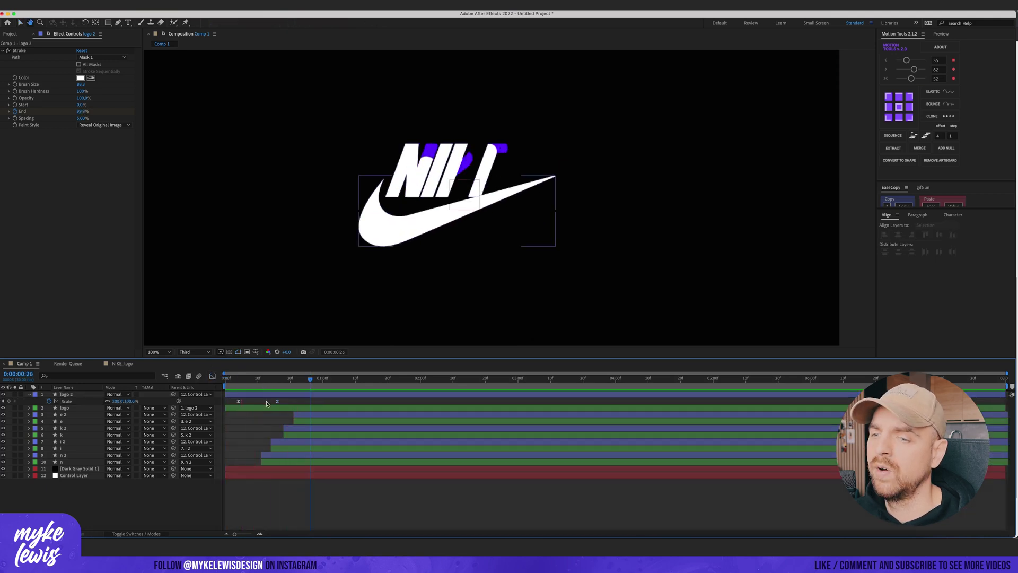
Step: Stretch logo 2's Scale animation so its keyframes sit at frame 0 and about frame 21, and preview the timing
left_click_drag(277, 402, 292, 403)
key("space")
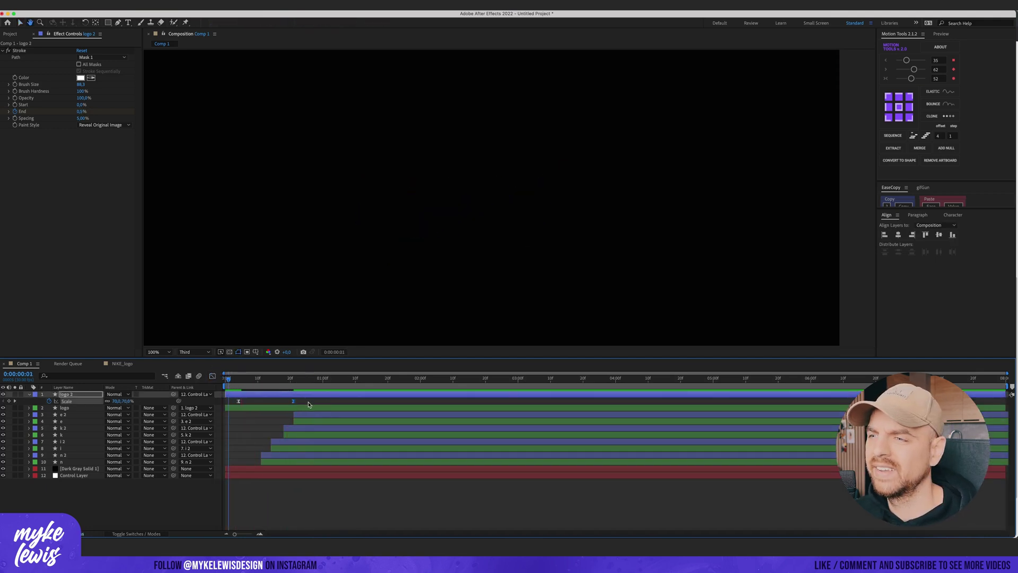
key("space")
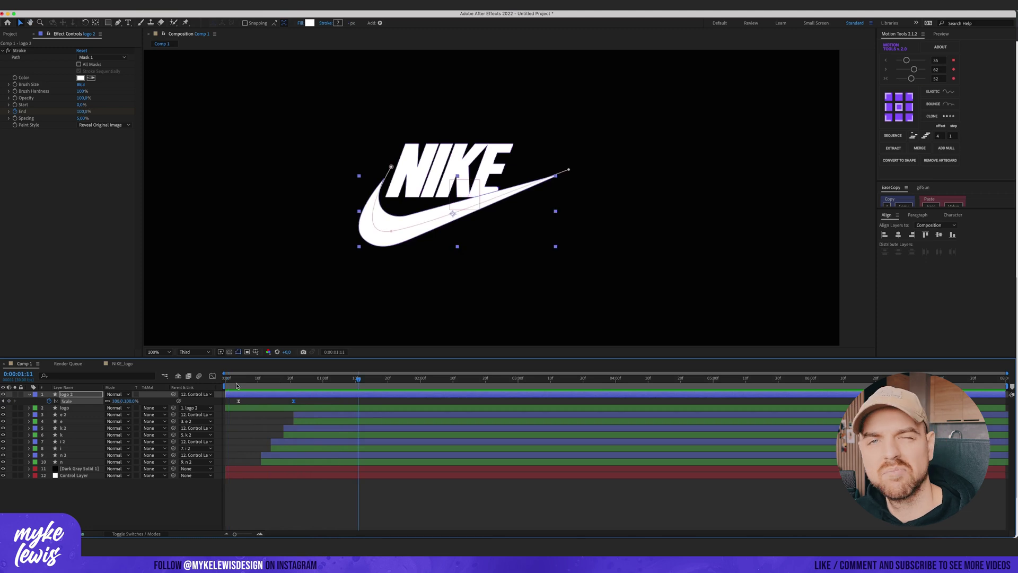
key("space")
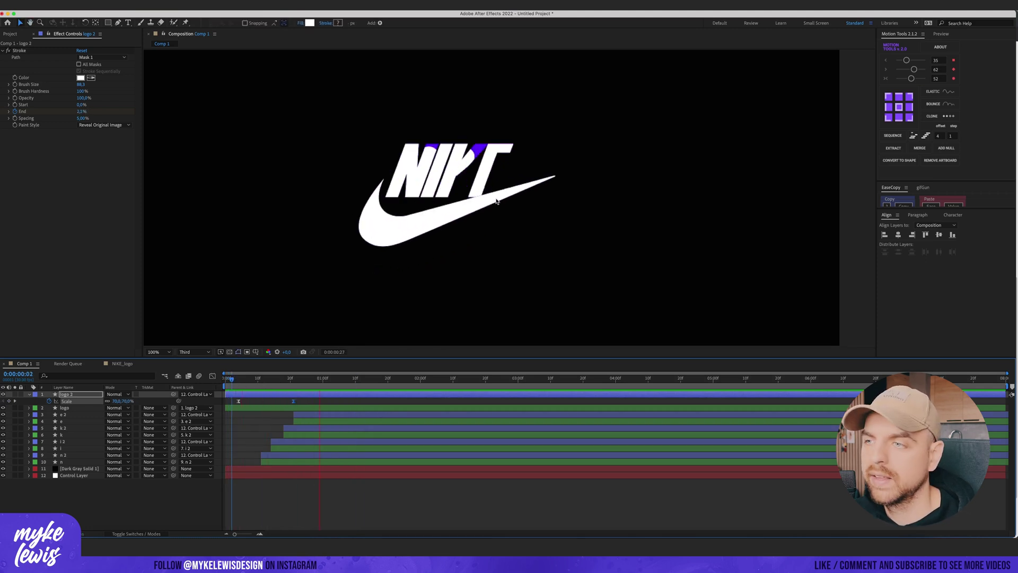
key("space")
Step: Add 100% Scale keyframes about eight frames after the starts of n 2, i 2, k 2 and e 2, and set n 2 to 85% at its start
left_click(65, 455)
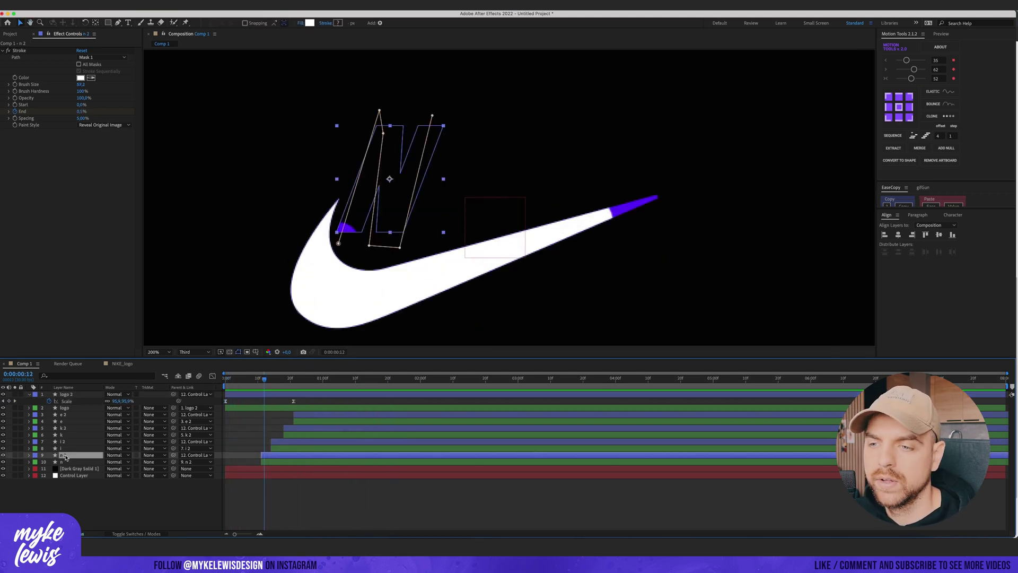
left_click(66, 442, "super")
left_click(66, 428, "super")
left_click(66, 414, "super")
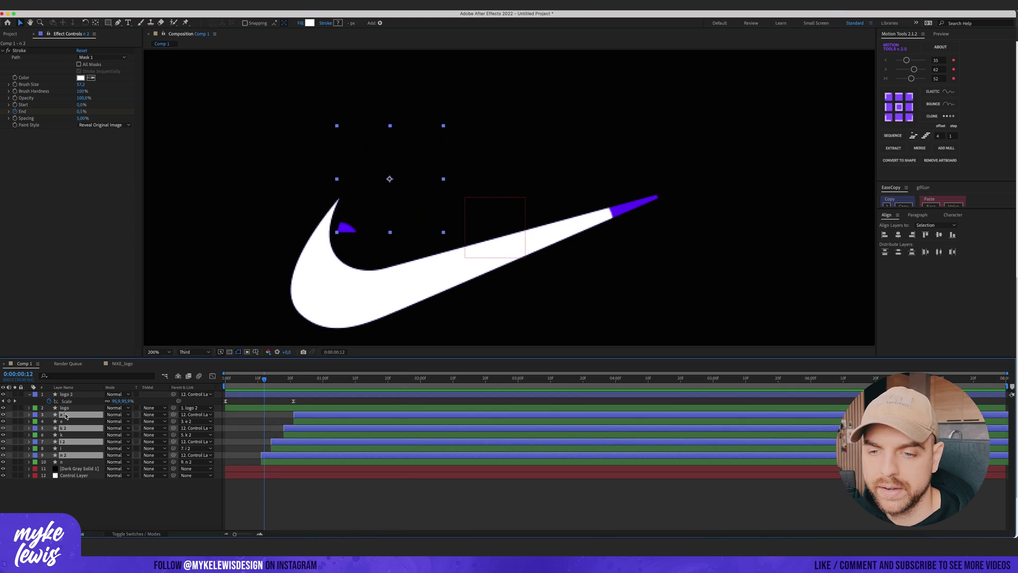
key("s")
left_click(260, 379)
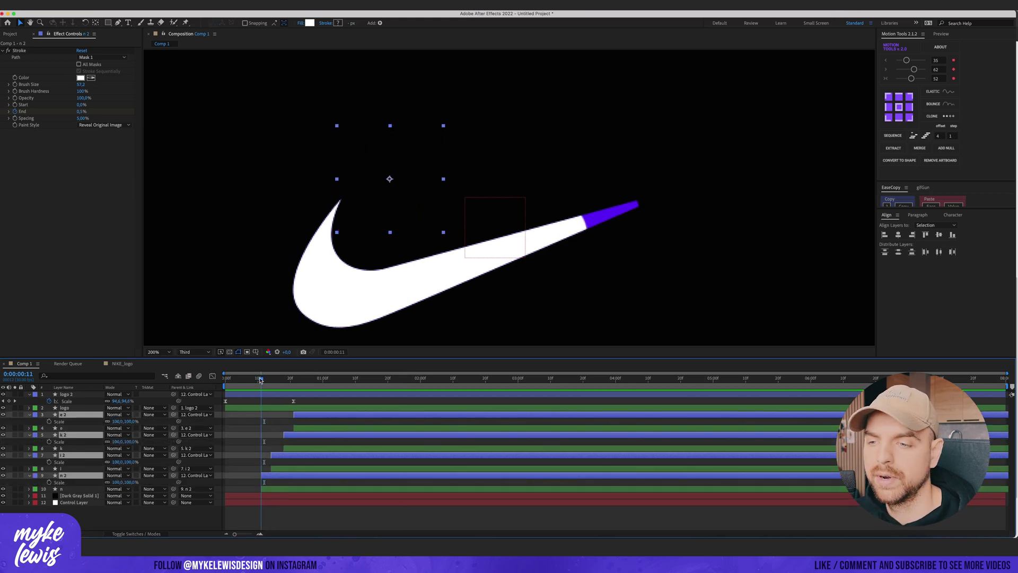
key("alt+shift+s")
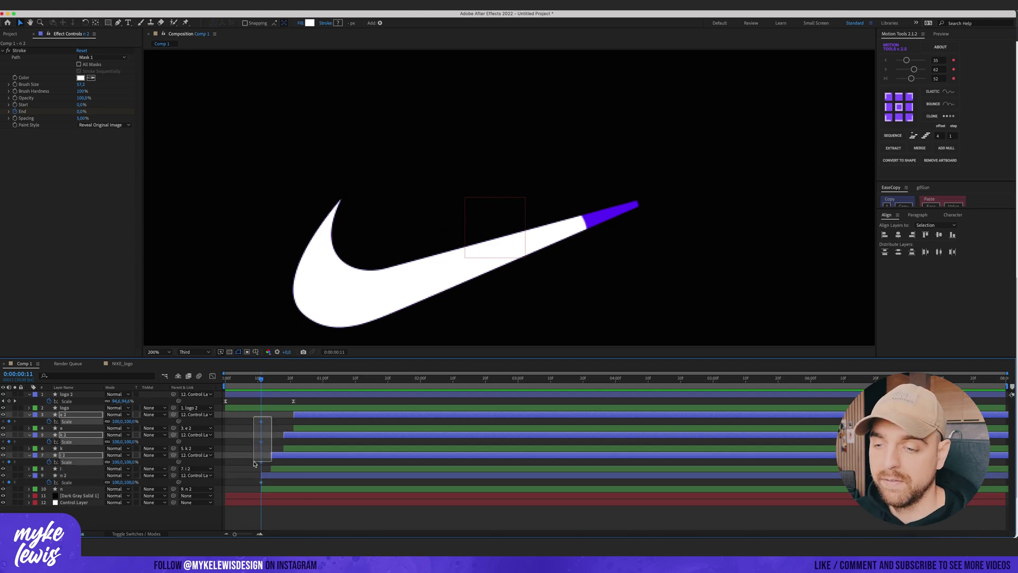
key("space")
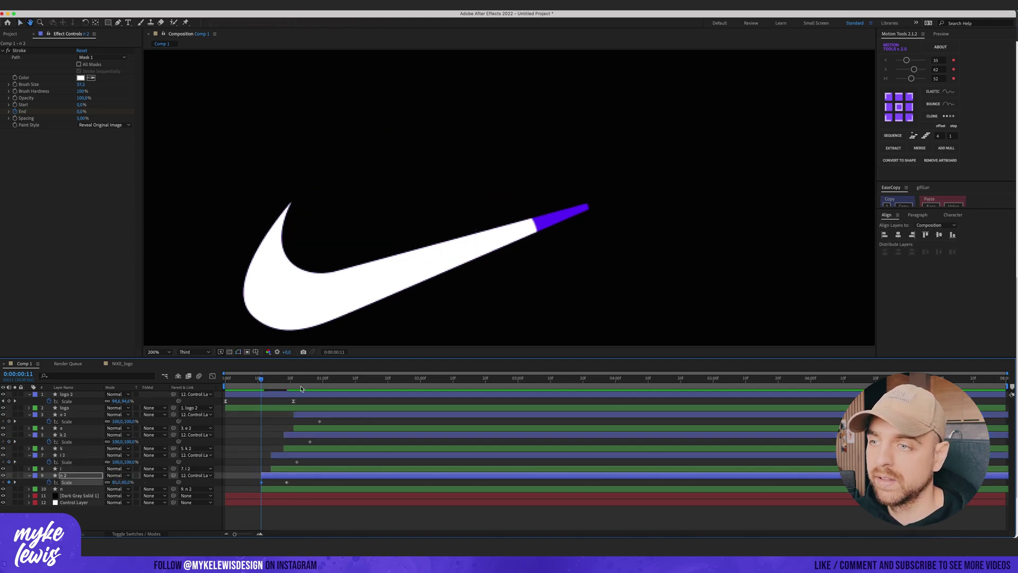
Step: Set the Scale of i 2, k 2 and e 2 to 85% at the first frame of each layer, and preview the animation
left_click_drag(288, 378, 271, 379)
left_click(118, 462)
type("85")
key("Return")
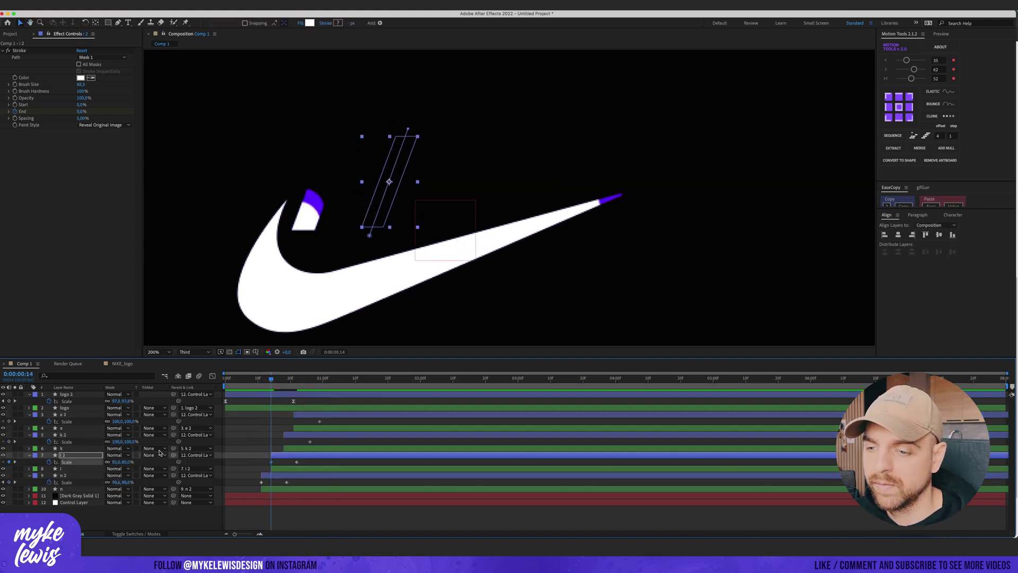
left_click(284, 379)
left_click(119, 441)
type("85")
key("Return")
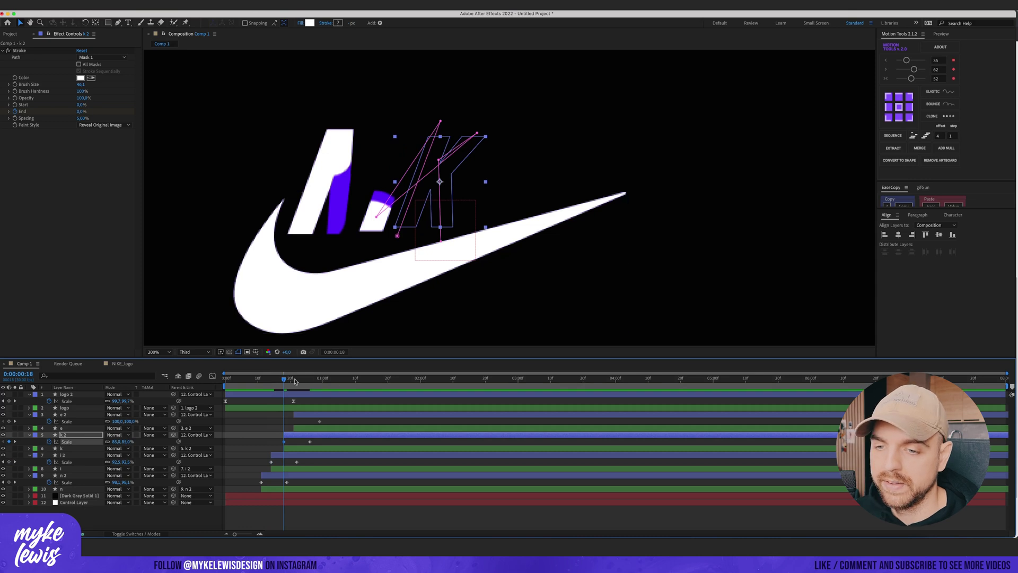
left_click(294, 380)
left_click(120, 421)
type("85")
key("Return")
left_click(256, 380)
key("space")
key("space")
Step: Apply Easy Ease to the Scale keyframes of the four upper letter layers and inspect logo 2's Scale speed curve
left_click_drag(331, 418, 238, 501)
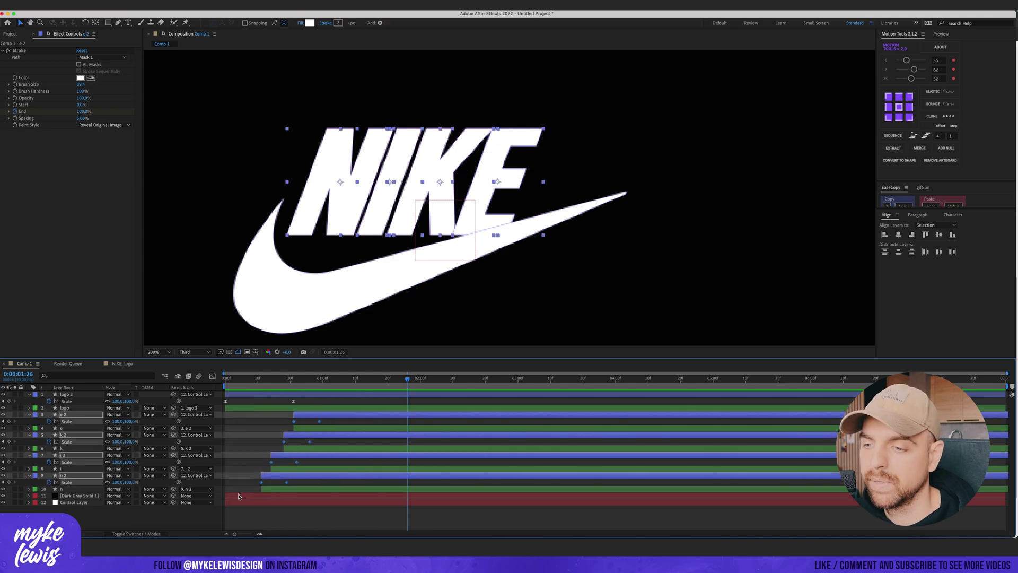
left_click(262, 459)
left_click_drag(310, 408, 218, 400)
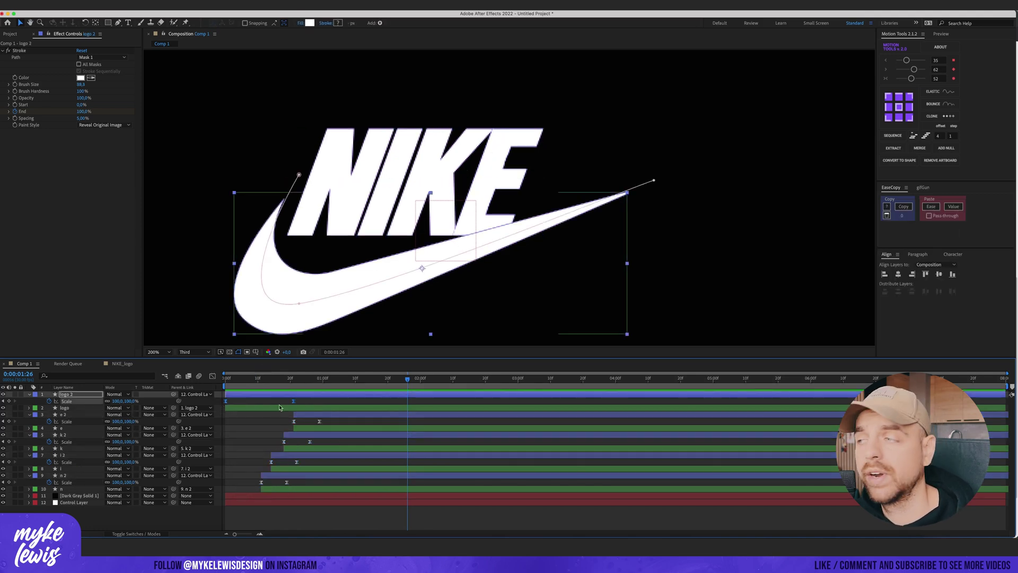
left_click(213, 376)
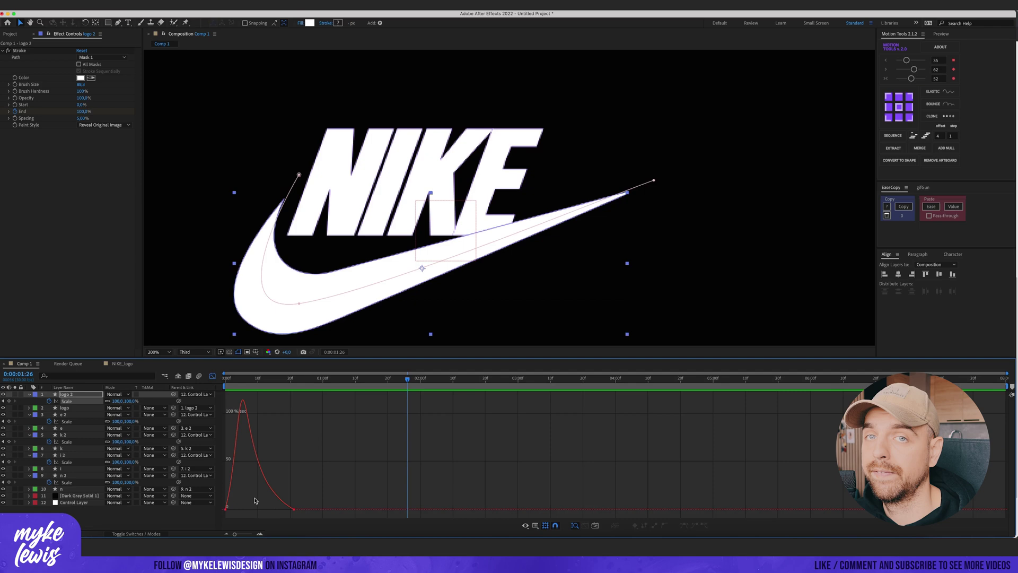
left_click(212, 376)
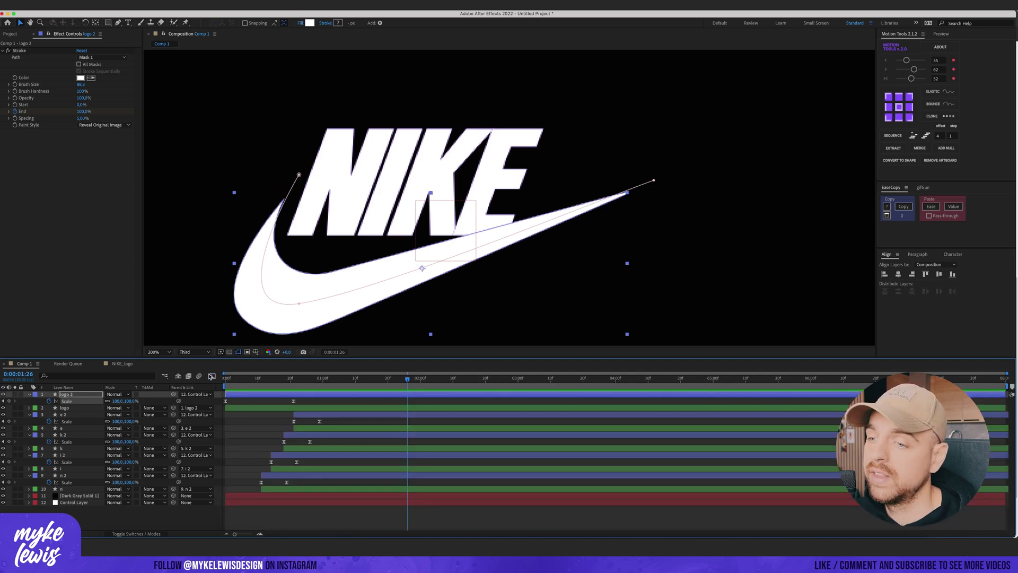
Step: Copy the easing of logo 2's Scale keyframes with EaseCopy and paste it onto the Scale keyframes of n 2, i 2, k 2 and e 2
left_click_drag(327, 422, 258, 495)
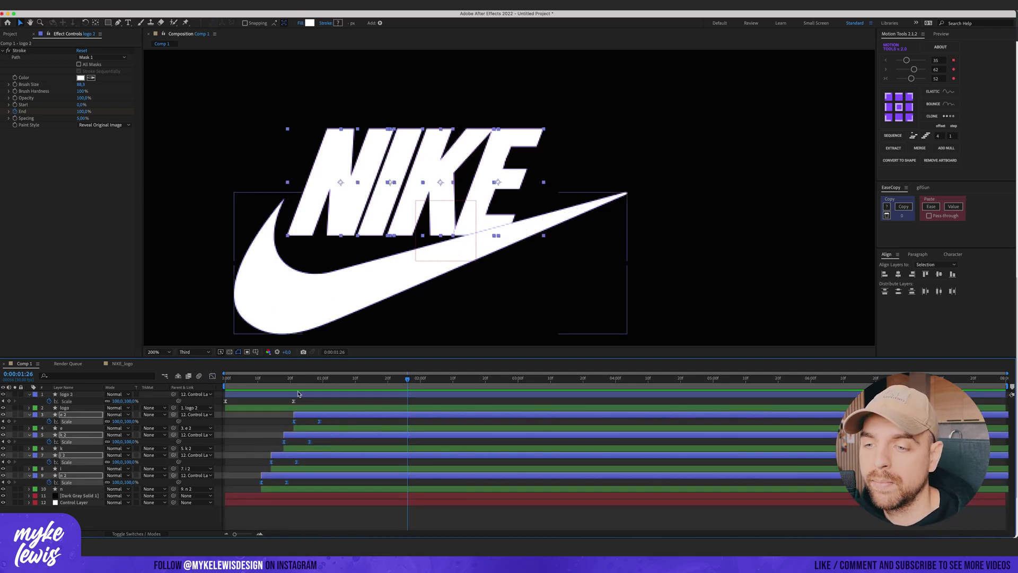
left_click_drag(305, 401, 222, 406)
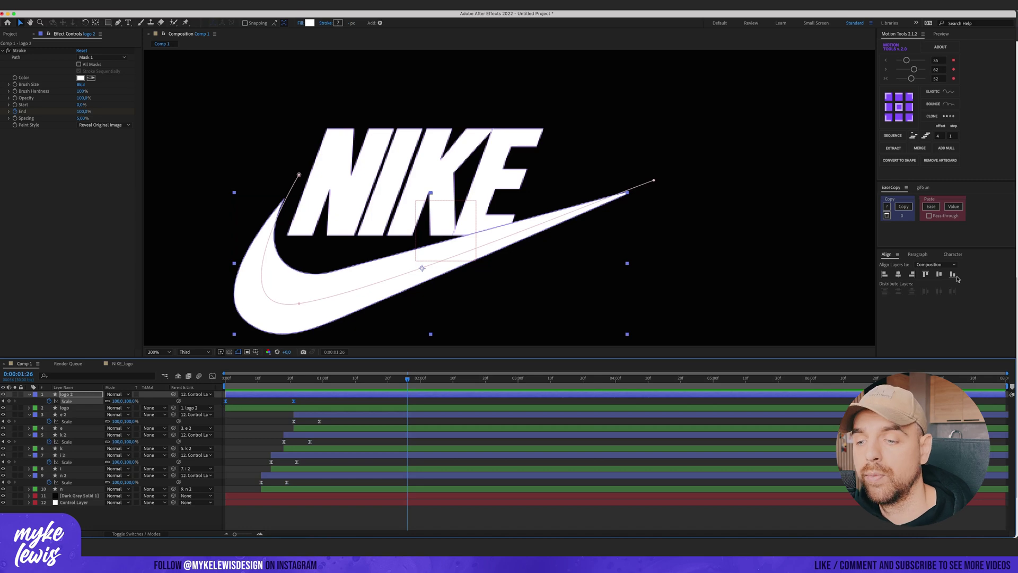
left_click(903, 207)
left_click_drag(327, 421, 247, 497)
left_click(939, 209)
left_click(234, 422)
Step: Preview the whole logo animation from the start and raise the composition's preview resolution to Full
left_click(248, 378)
key("space")
key("space")
key("Home")
key("space")
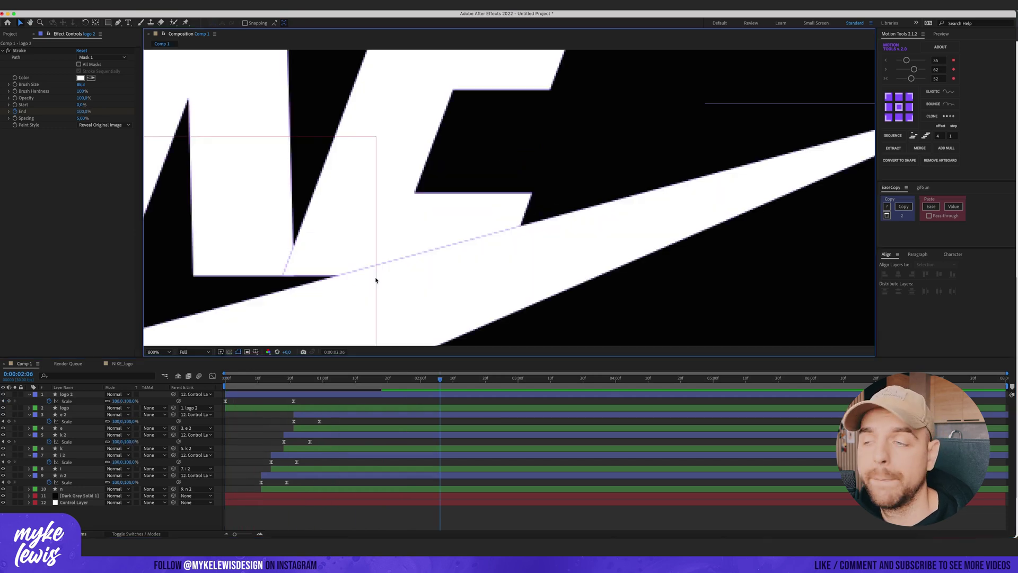
Step: Inspect the edges where the E meets the swoosh up close, soloing the e 2 and logo layers in turn
key("comma")
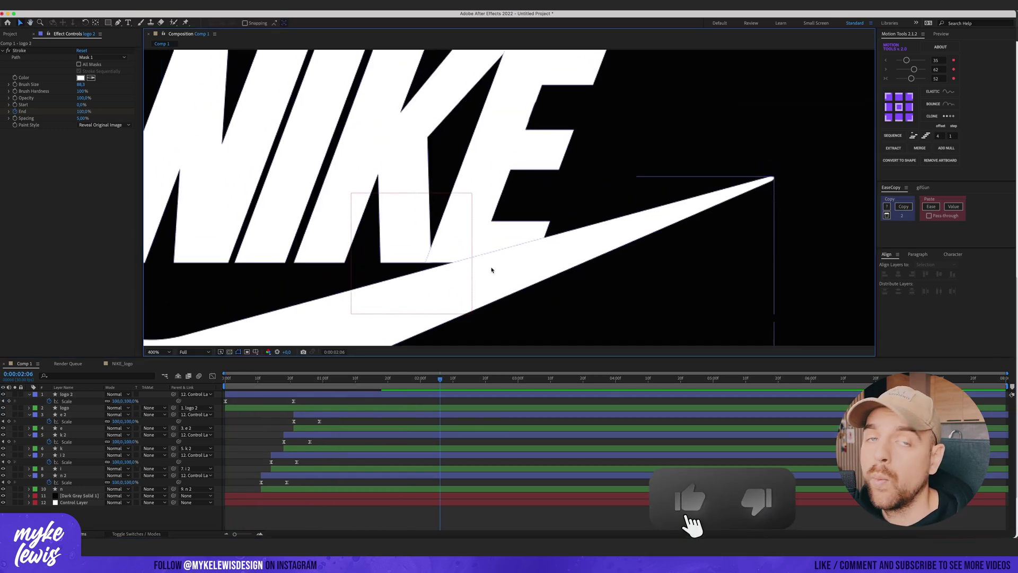
key("period")
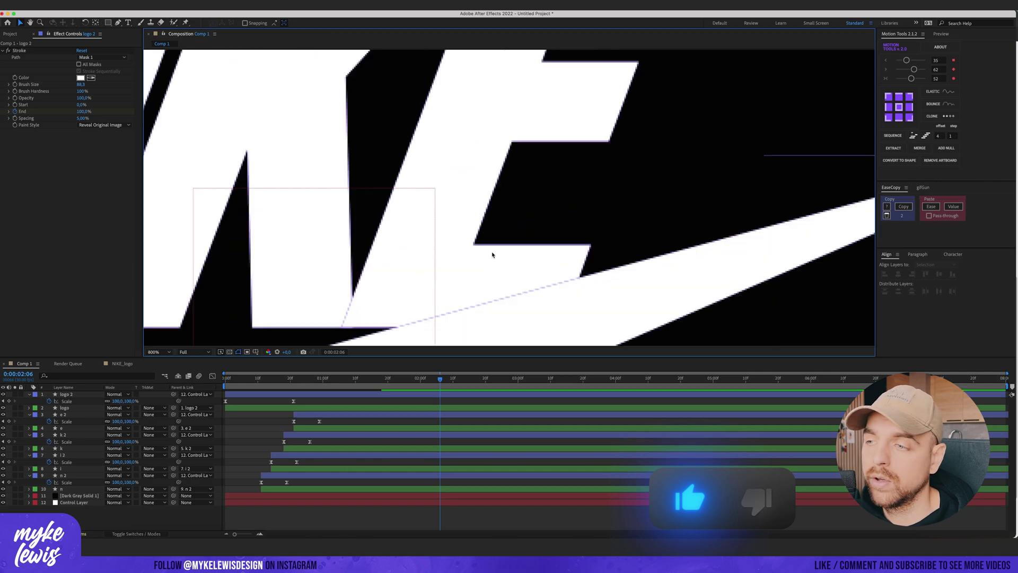
left_click_drag(527, 268, 500, 246)
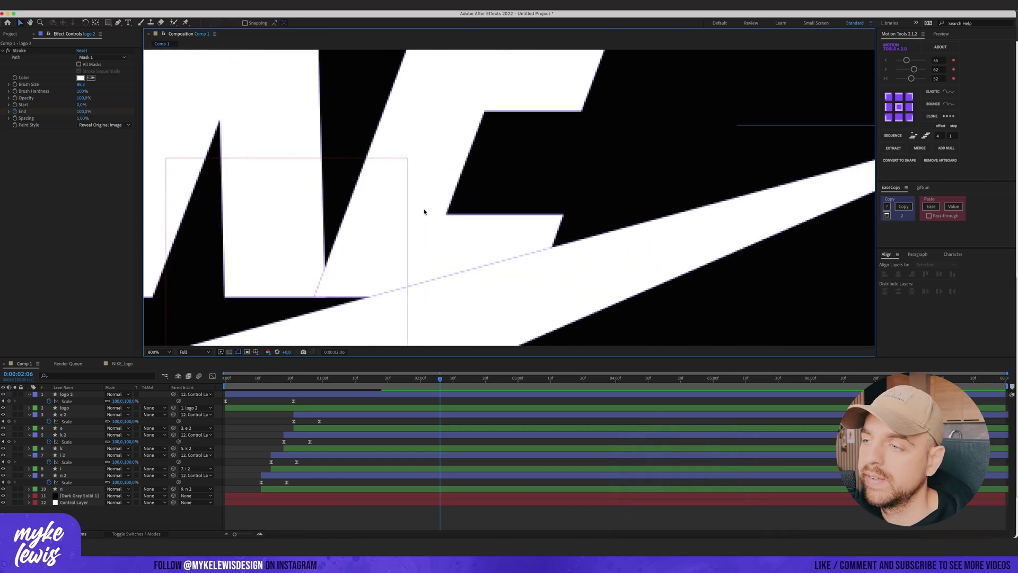
scroll(424, 212, "down", 2)
scroll(461, 254, "up", 2)
left_click(14, 414)
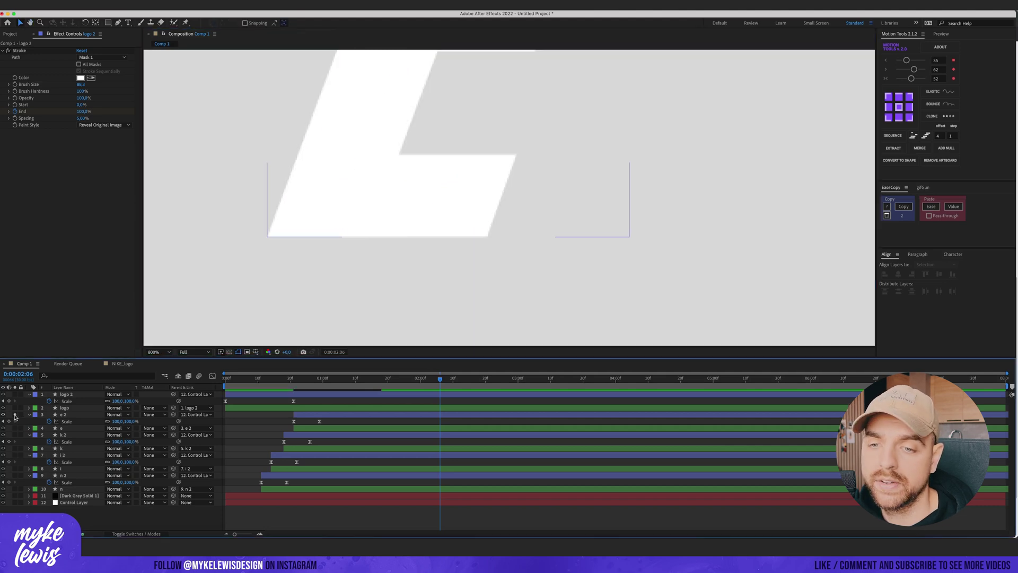
left_click(15, 414)
left_click(14, 408)
Step: Add the Simple Choker effect to the logo layer and set its Choke Matte to 3.1
left_click(65, 408)
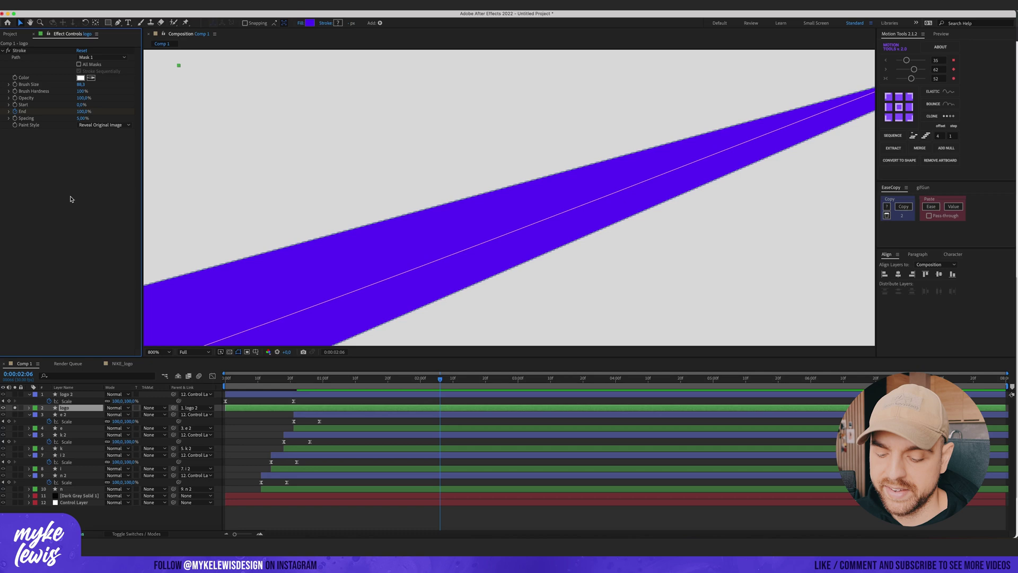
key("ctrl+space")
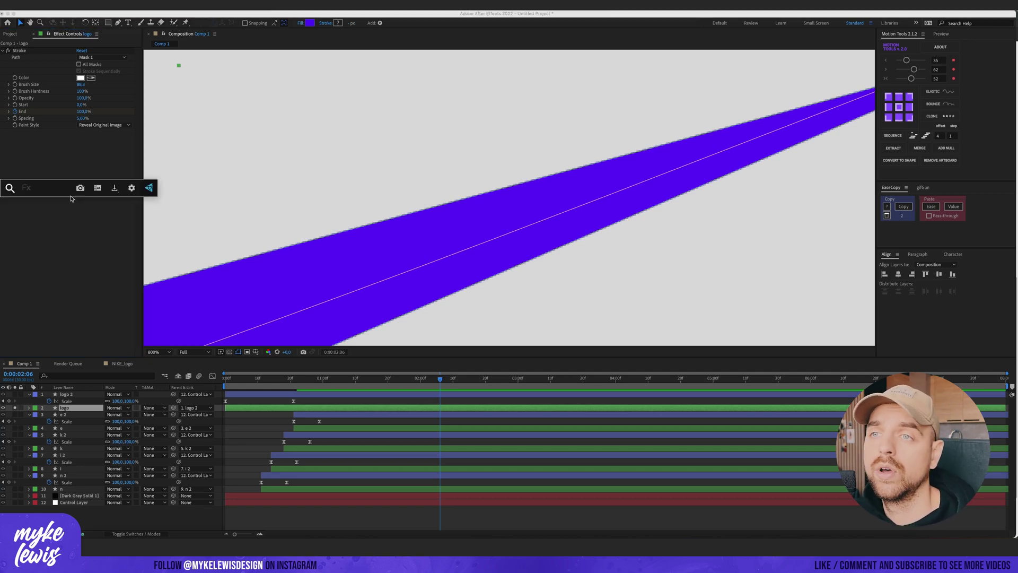
type("sim")
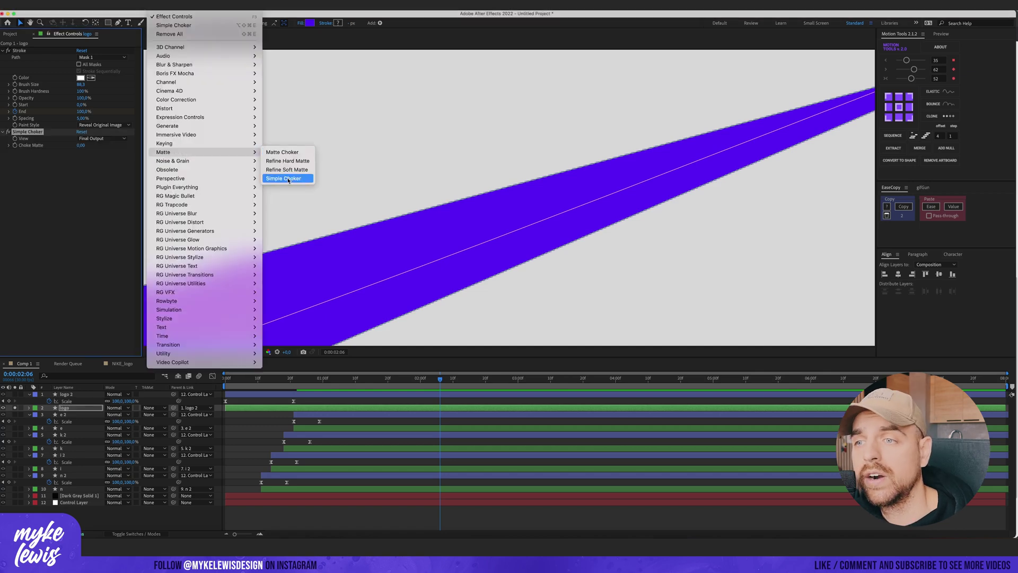
left_click(73, 182)
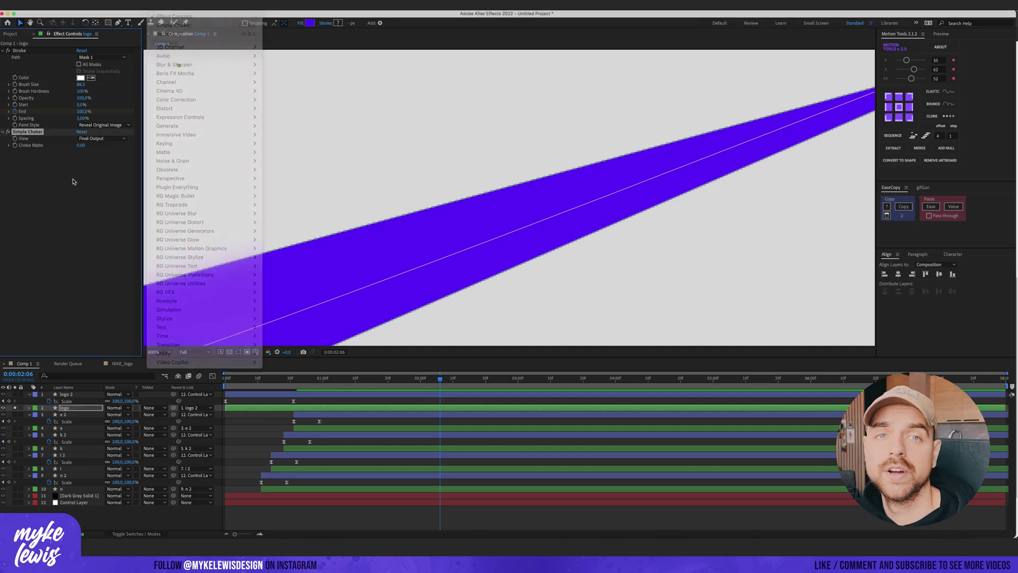
key("space")
left_click_drag(406, 245, 395, 199)
key("v")
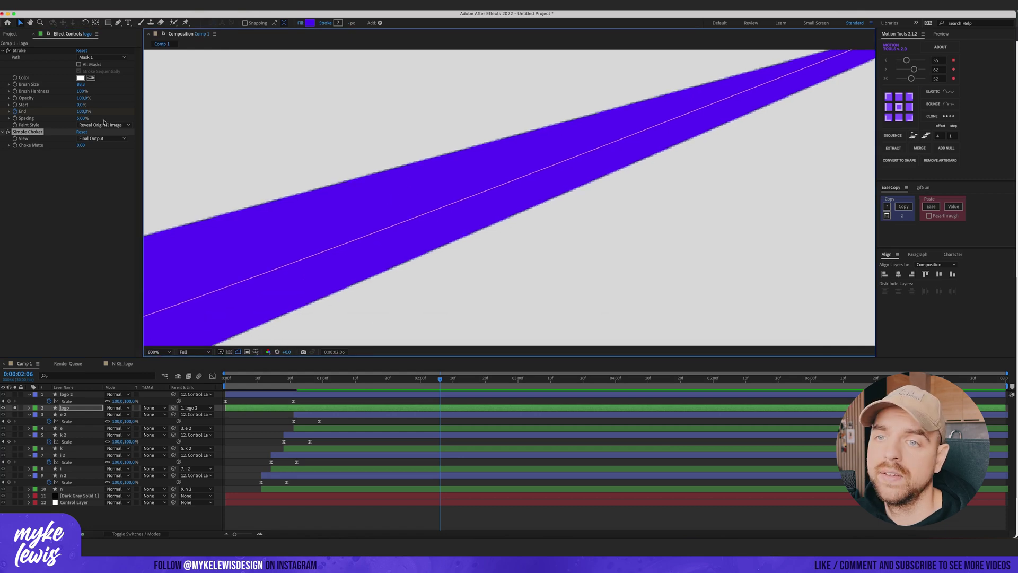
left_click(80, 145)
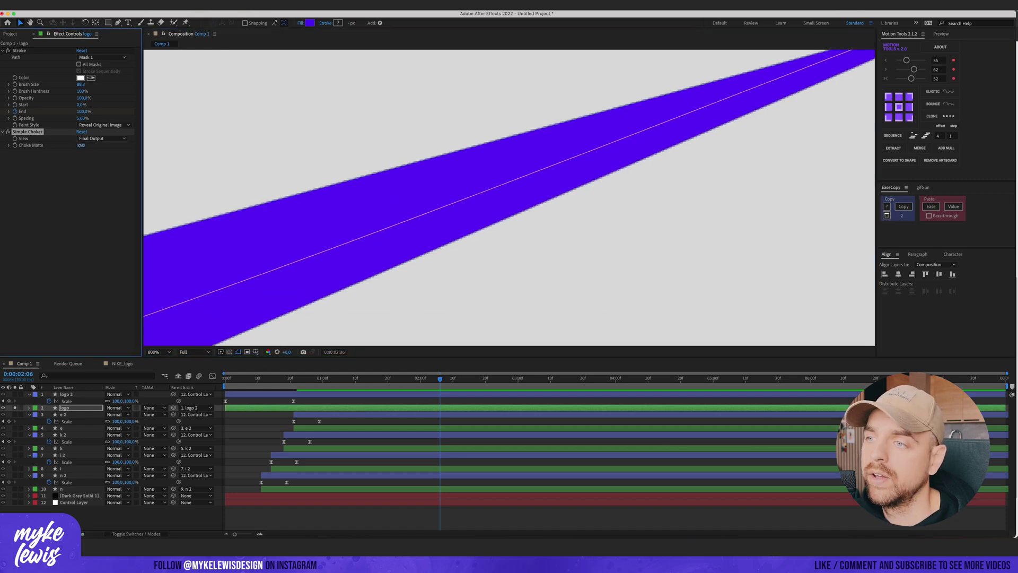
type("3.1")
key("Return")
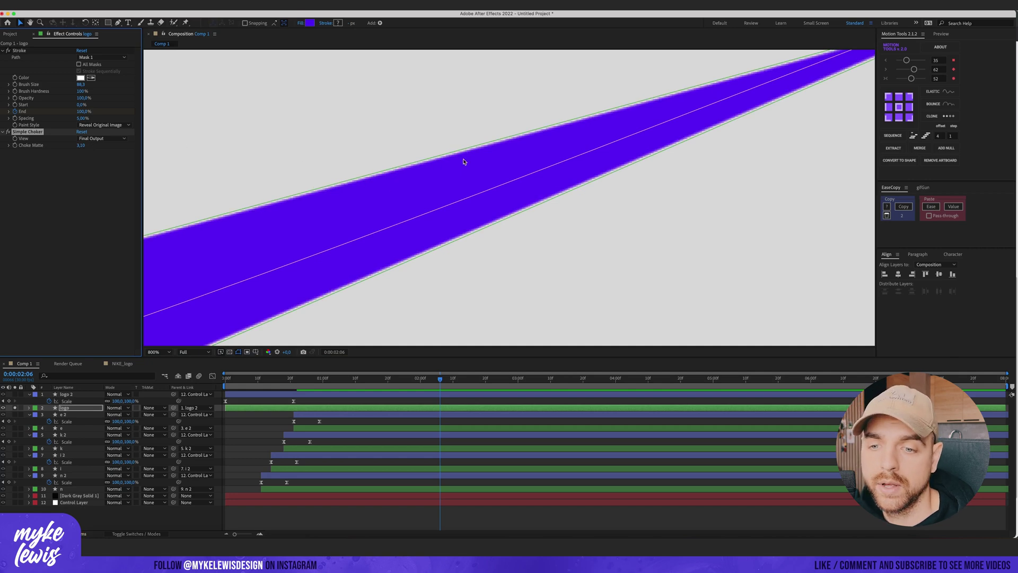
Step: Examine the swoosh edges with logo and logo 2 soloed, comparing them with Simple Choker on and off
scroll(465, 162, "down", 4)
scroll(524, 228, "up", 4)
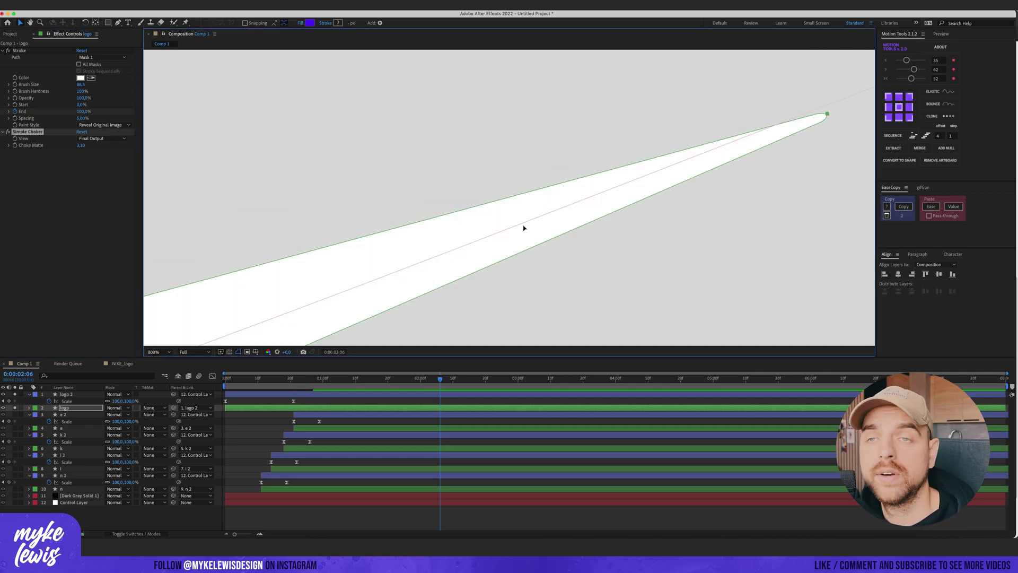
left_click_drag(527, 228, 446, 166)
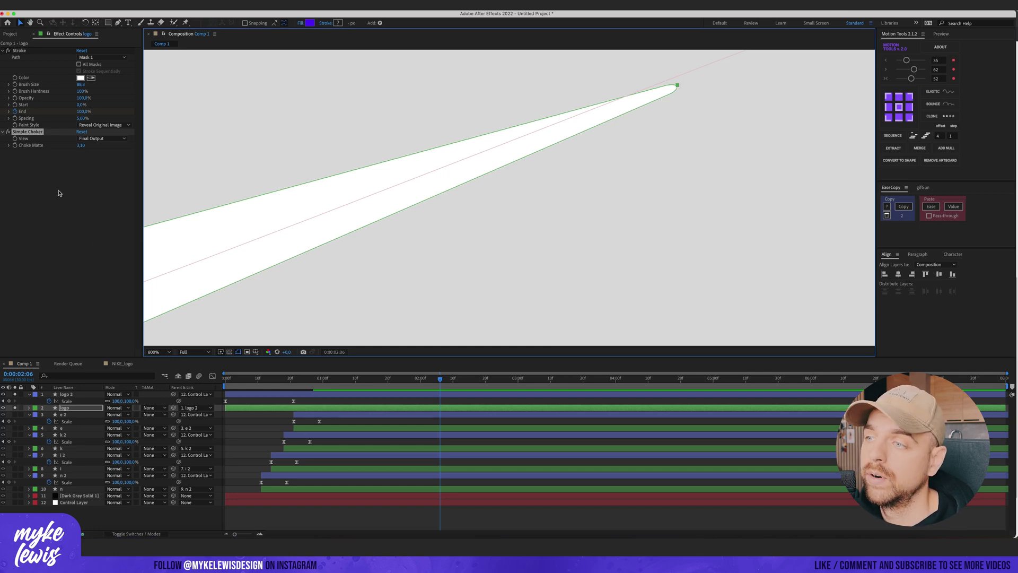
left_click(7, 133)
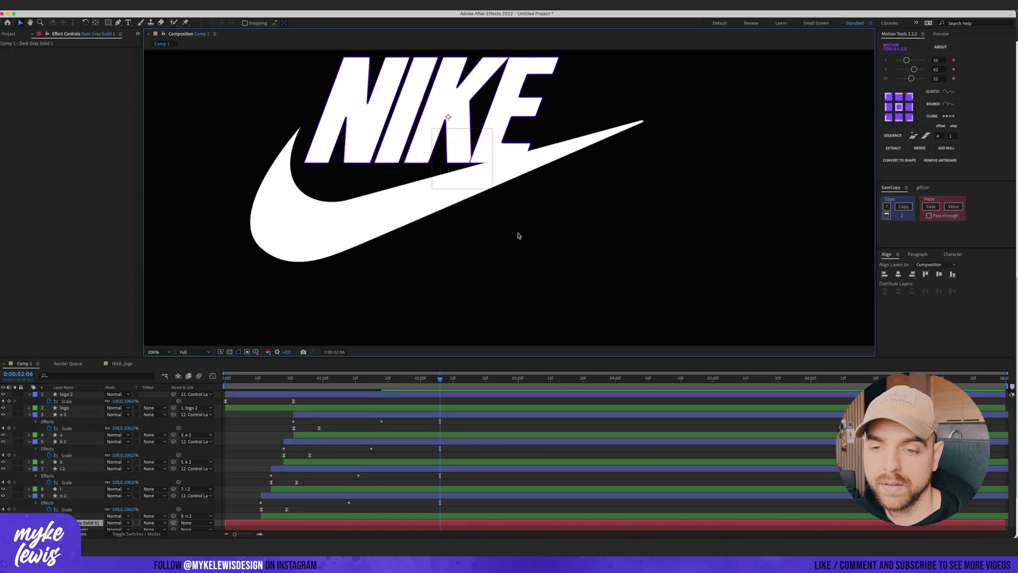
left_click(523, 106)
scroll(582, 81, "up", 1)
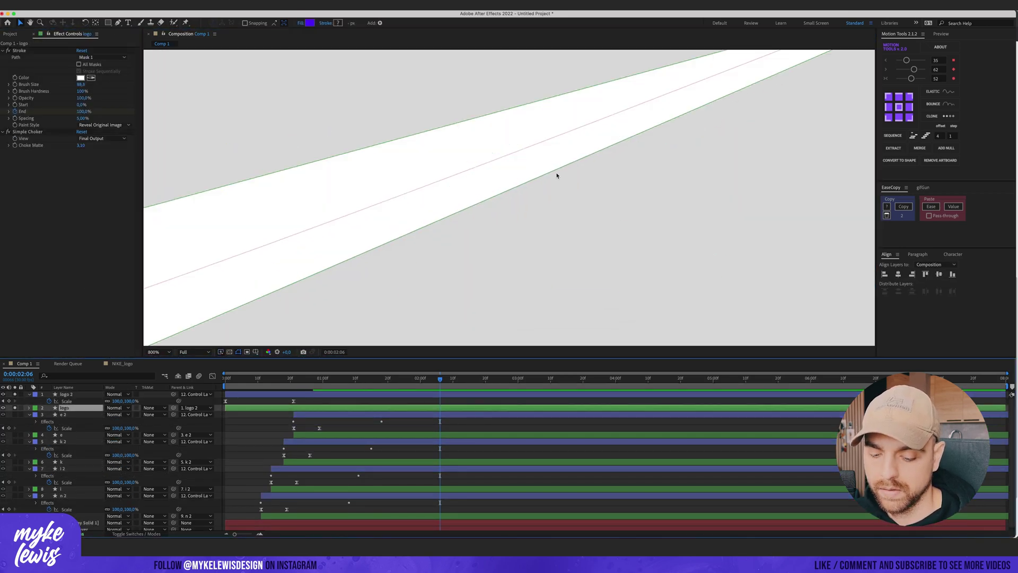
left_click_drag(557, 176, 405, 284)
left_click(15, 394)
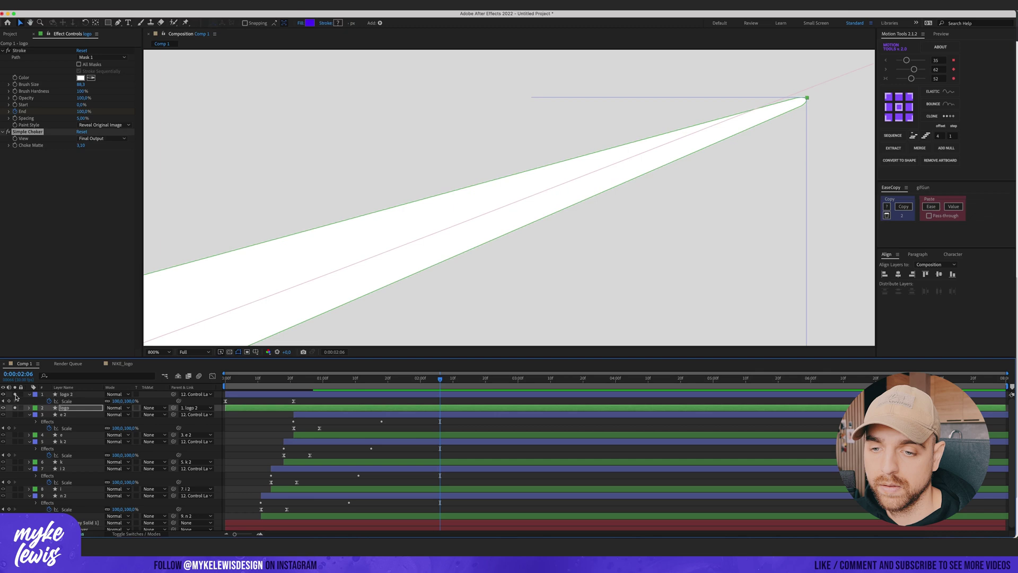
Step: Try applying Simple Choker with an adjusted Choke Matte to the e 2 layer, and undo the attempt
left_click(66, 394)
left_click(64, 408)
left_click_drag(82, 145, 93, 147)
left_click(15, 407)
scroll(515, 226, "down", 2)
left_click(432, 205)
key("super+v")
key("period")
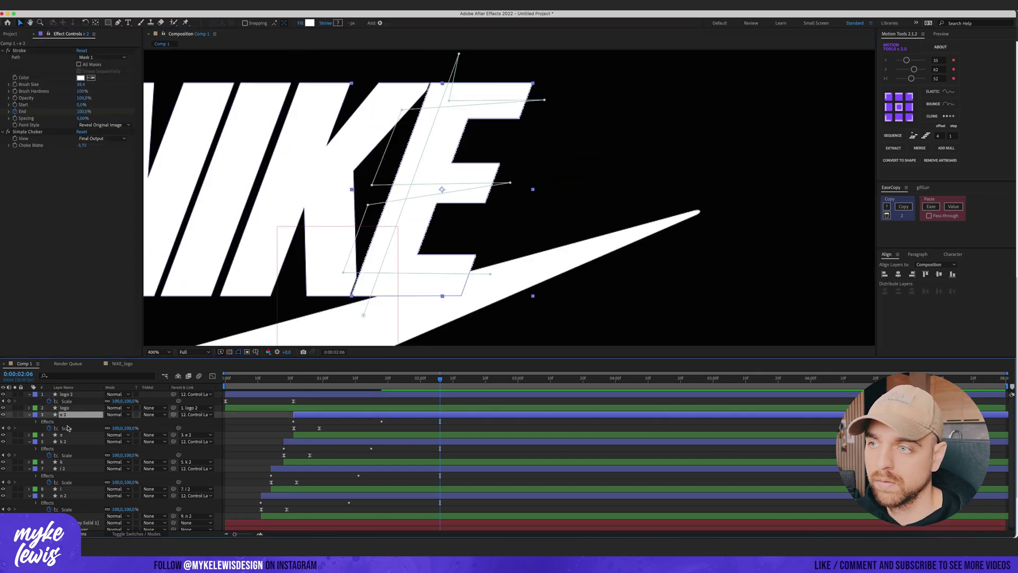
key("ctrl+Up")
left_click(15, 408)
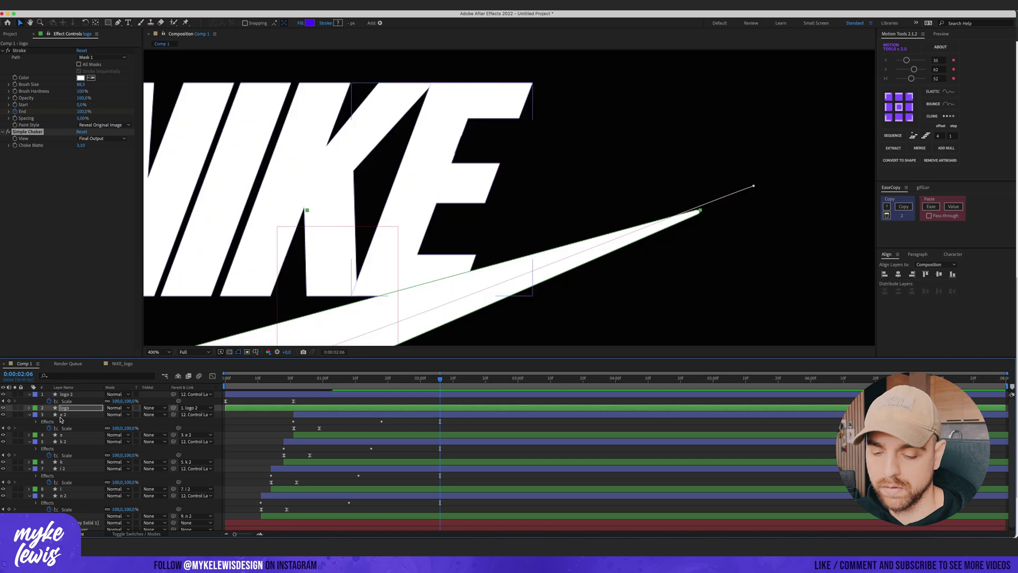
Step: Copy the Simple Choker effect from the logo layer and paste it onto the e, k, i and n layers
left_click(63, 415)
left_click(72, 435)
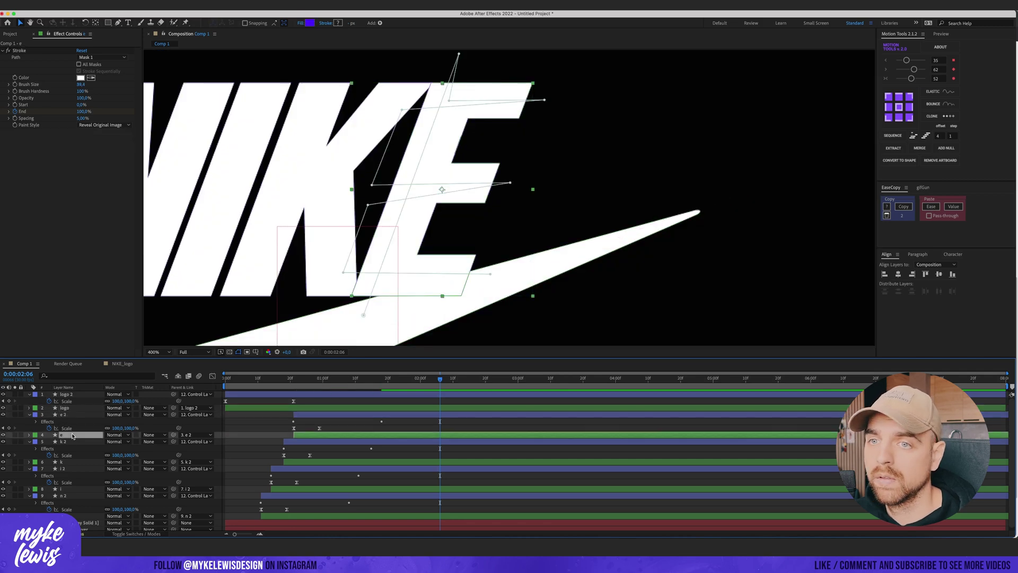
left_click(73, 394)
left_click(72, 408)
left_click(35, 132)
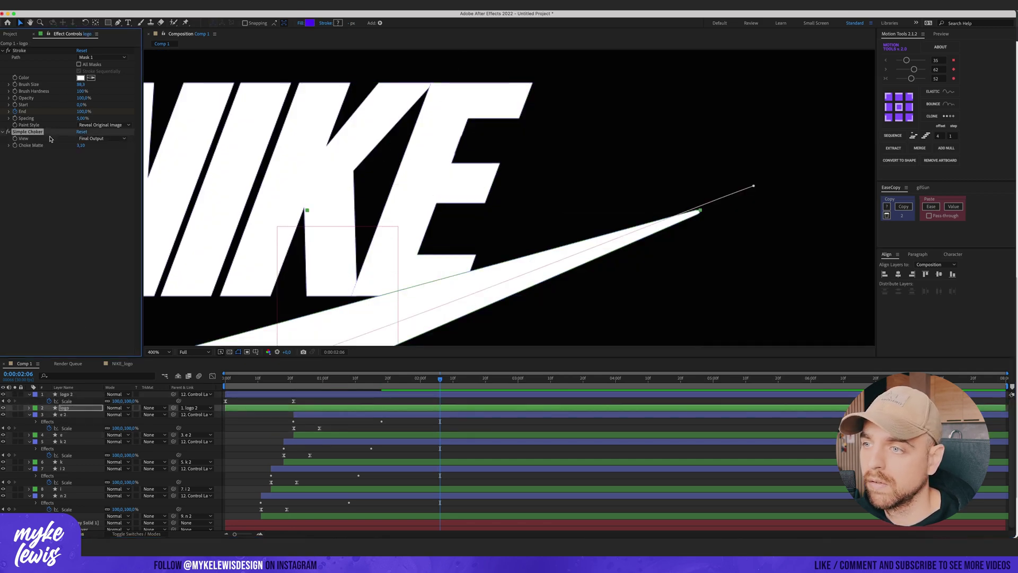
left_click(67, 434)
left_click(68, 462, "super")
left_click(68, 489, "super")
left_click(68, 516, "super")
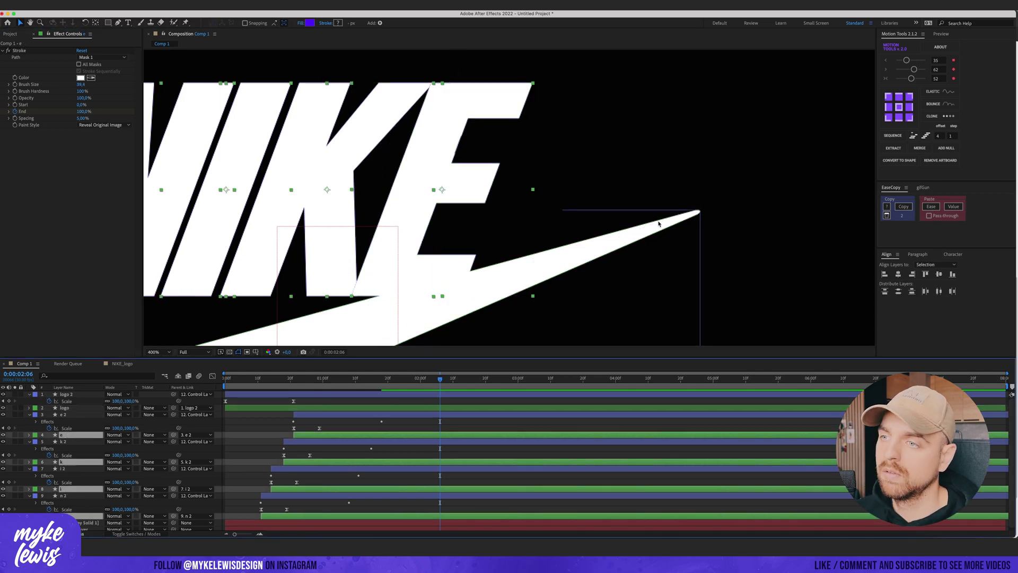
key("super+v")
Step: Set the composition's preview resolution to Third and preview the logo animation from the start
left_click(653, 156)
scroll(620, 211, "down", 1)
left_click_drag(419, 379, 260, 380)
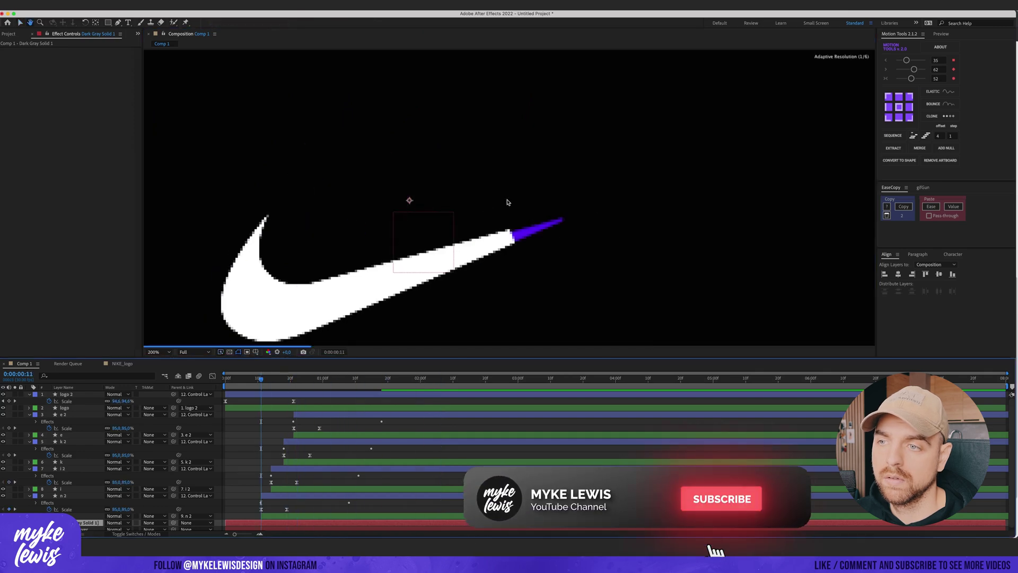
scroll(516, 254, "down", 1)
key("space")
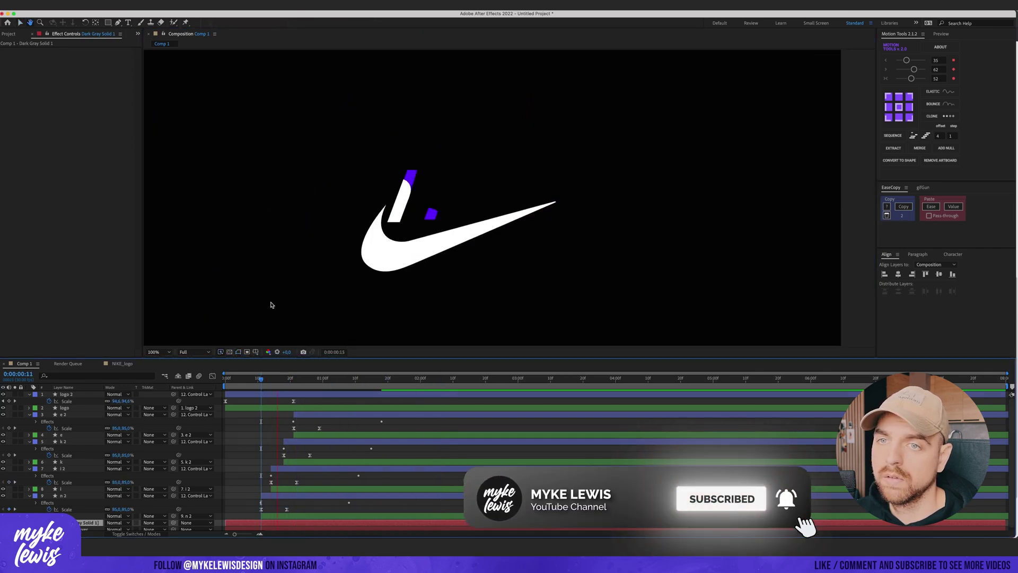
left_click(194, 352)
left_click(190, 388)
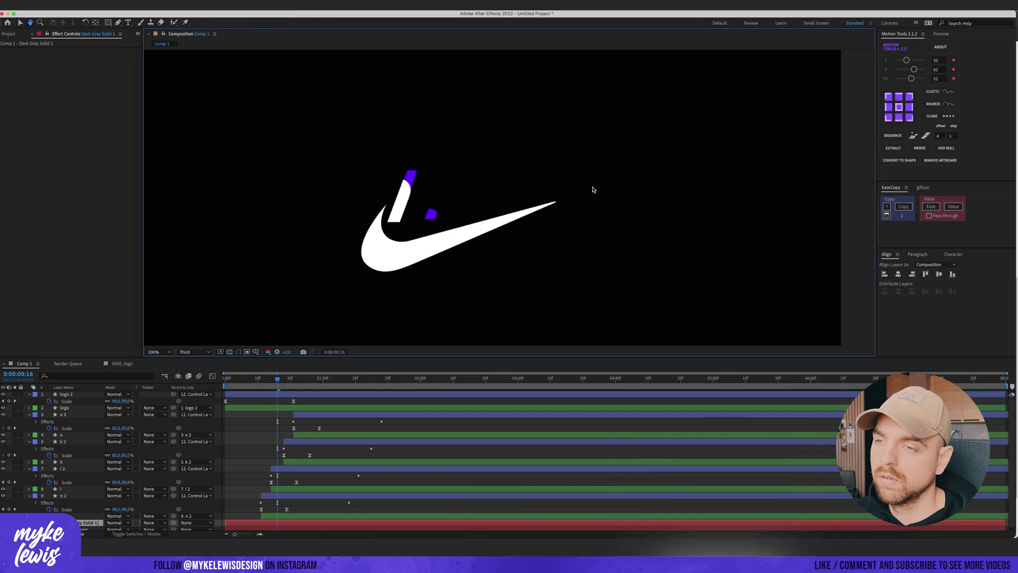
key("space")
left_click_drag(418, 380, 225, 379)
key("space")
key("space")
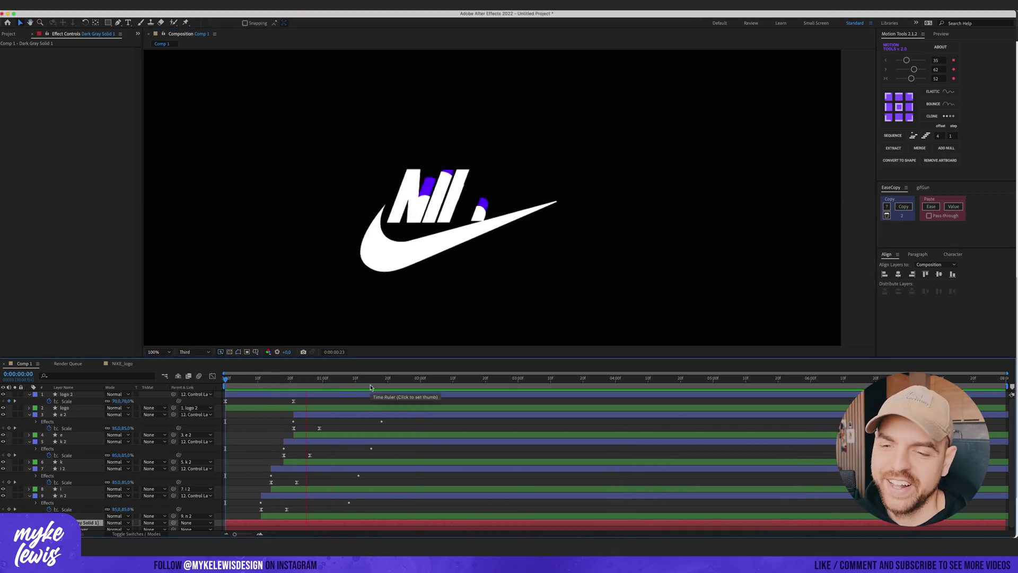
key("space")
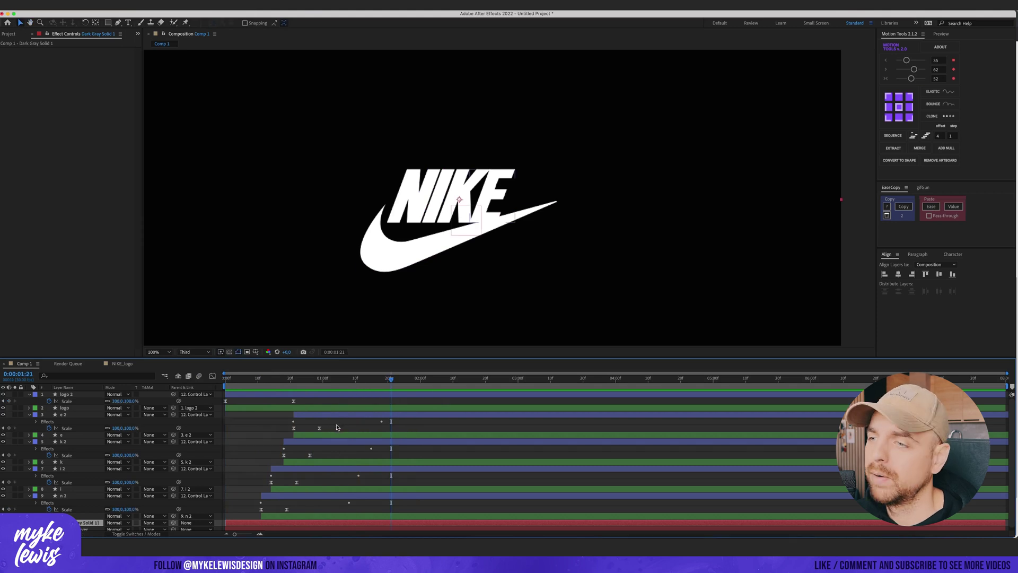
Step: Select the Scale keyframes of e 2 and review the animation's timing around them
left_click(336, 416)
left_click_drag(327, 426, 291, 435)
mouse_move(302, 383)
left_mouse_down()
mouse_move(293, 382)
mouse_move(316, 379)
left_mouse_up()
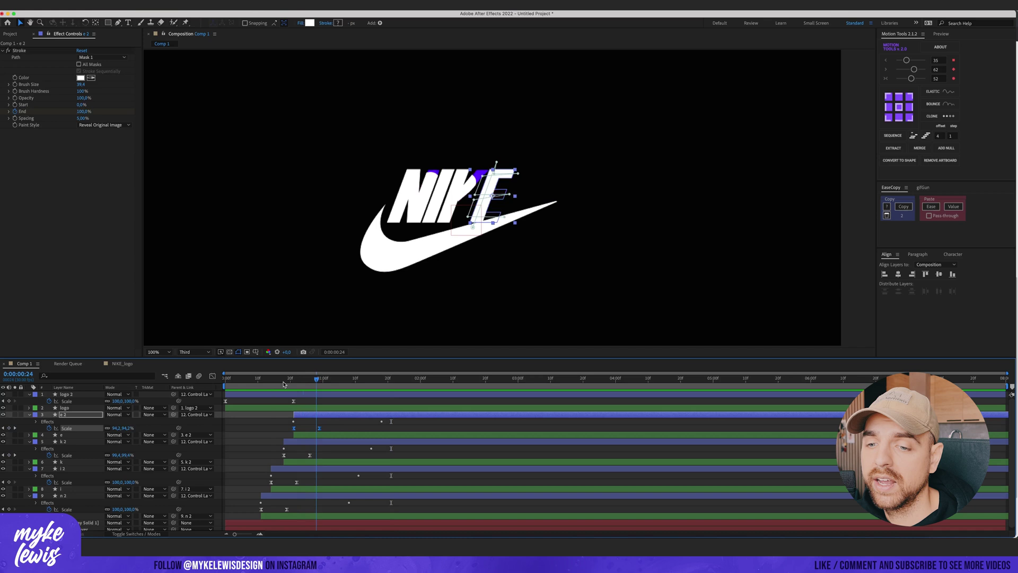
key("space")
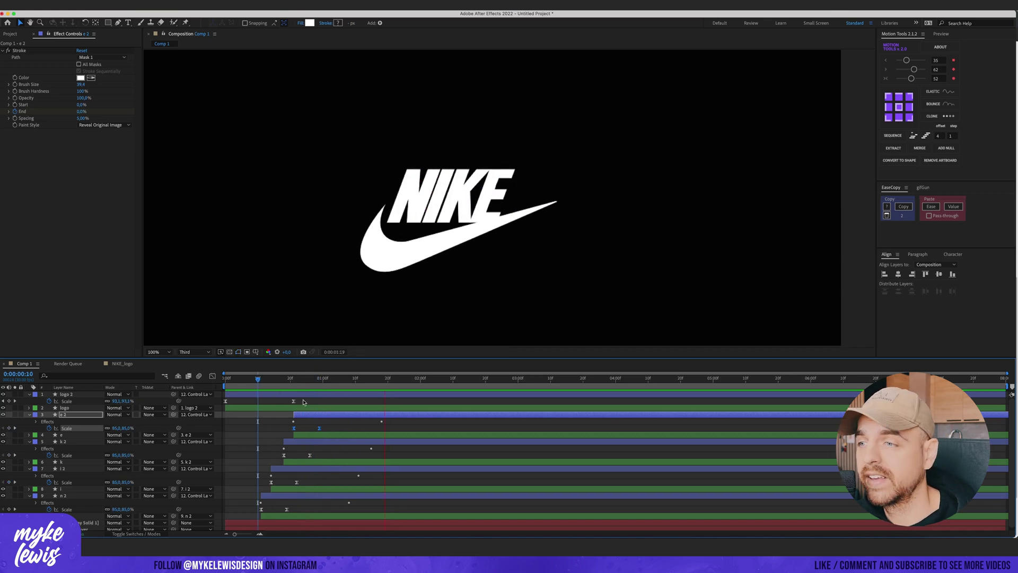
scroll(434, 241, "down", 2)
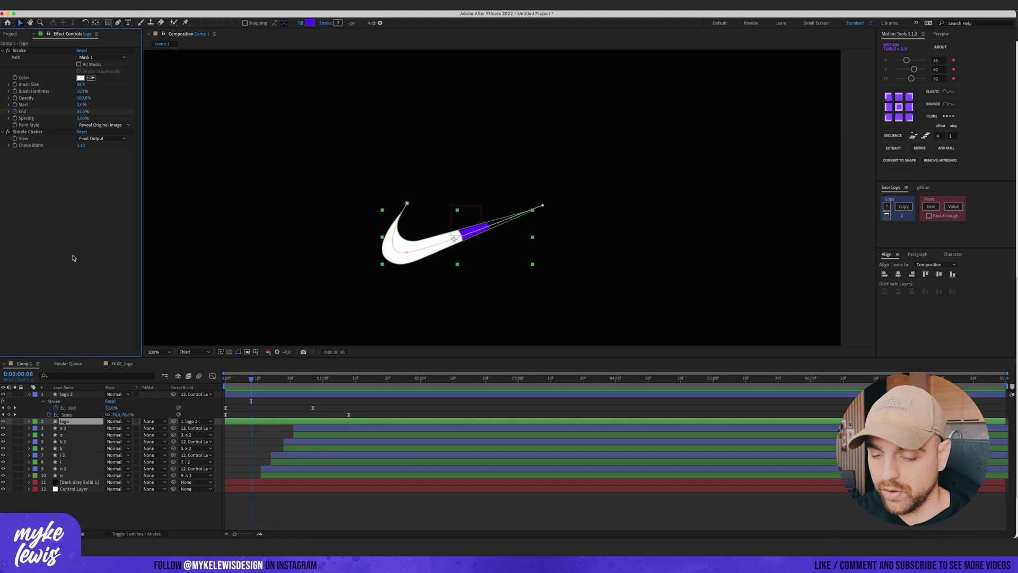
Step: Apply the Deep Glow effect to the logo layer and inspect the glow around the swoosh
key("ctrl+space")
type("de")
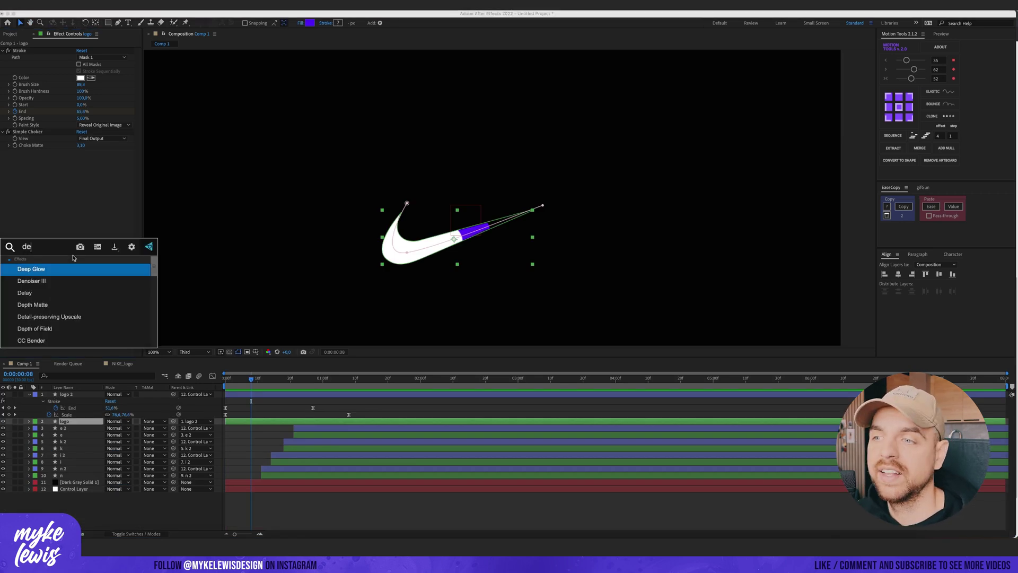
key("Return")
left_click(749, 221)
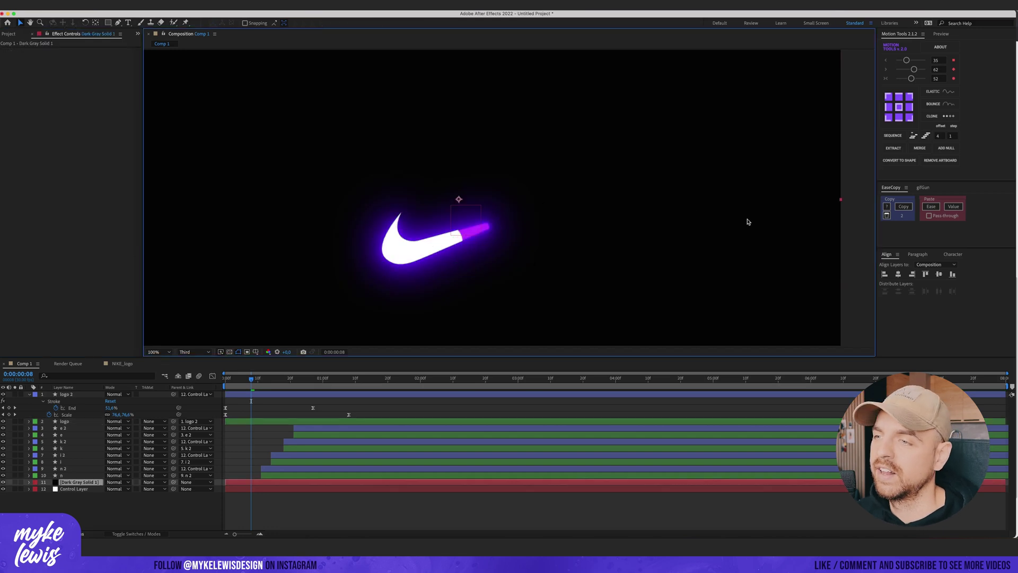
key("period")
scroll(482, 306, "down", 2)
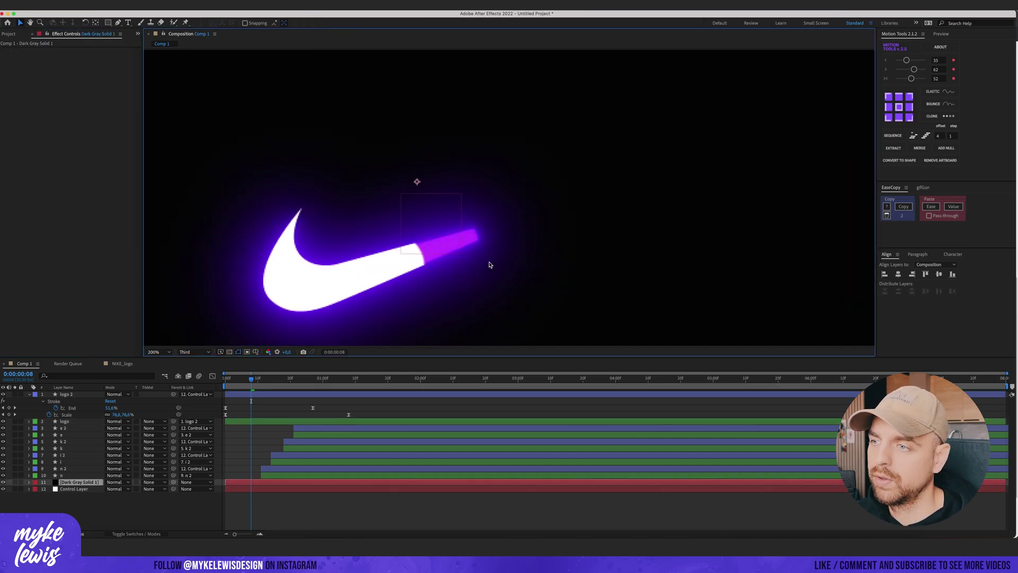
key("comma")
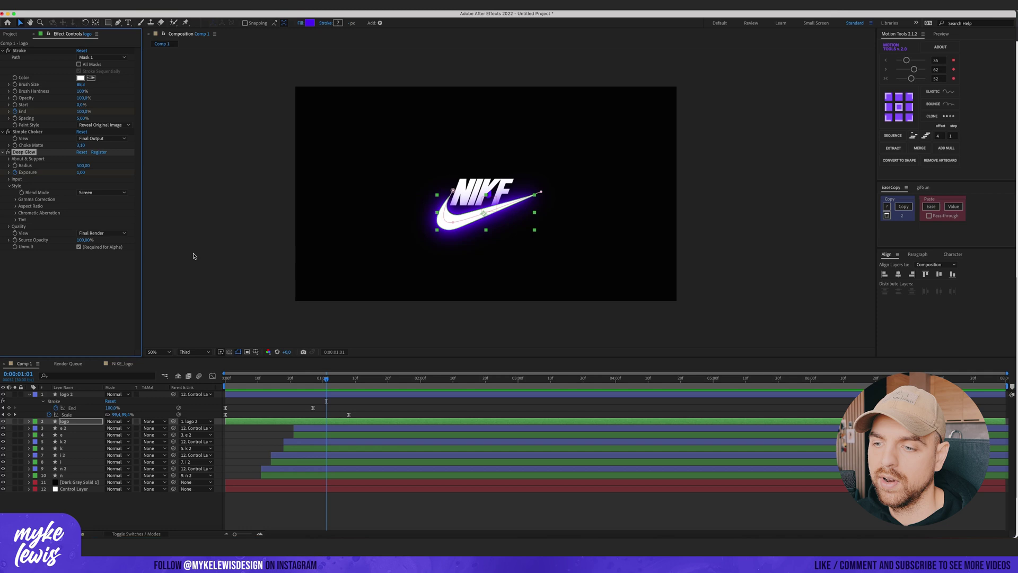
Step: Shift the logo layer's starting Deep Glow Exposure keyframe to about frame 15, set Exposure to 0 at frame 20, and preview
key("u")
left_click_drag(330, 383, 281, 379)
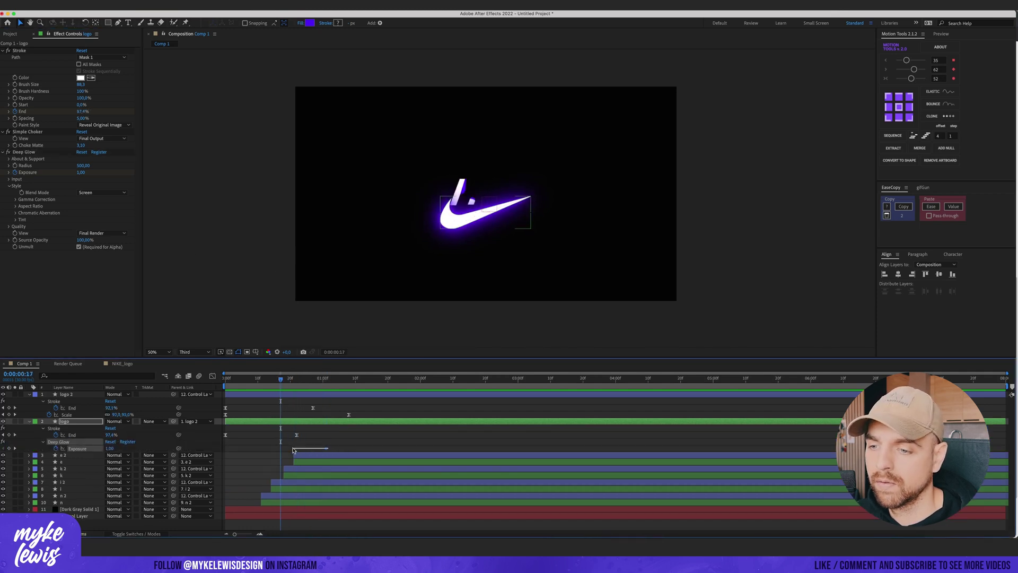
left_click_drag(318, 448, 275, 449)
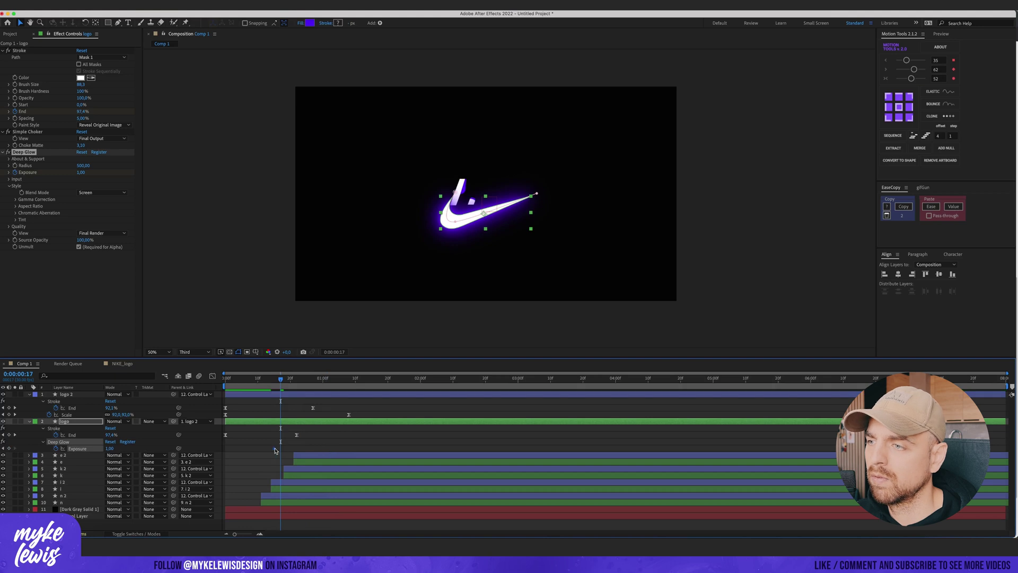
left_click_drag(282, 381, 291, 382)
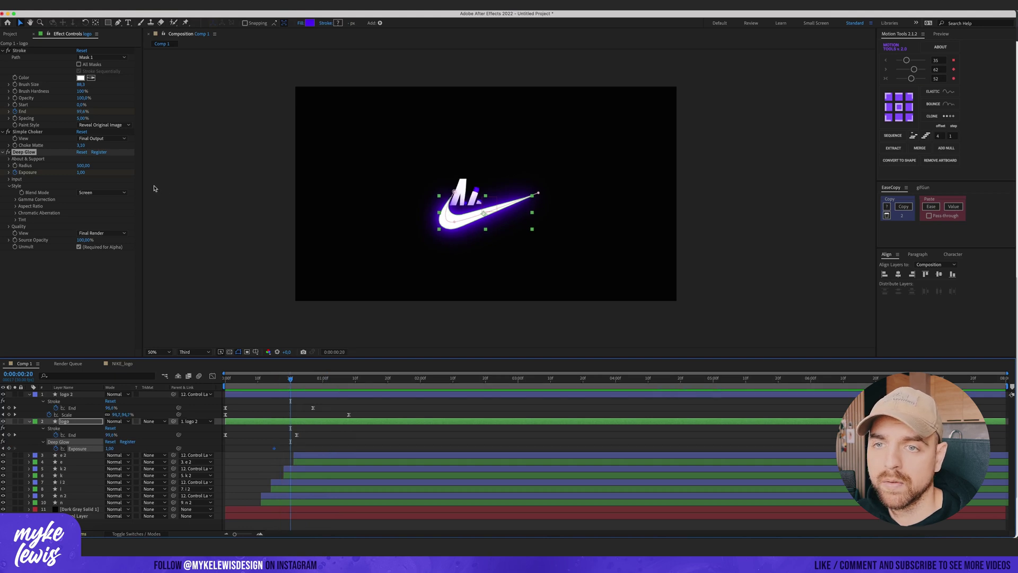
left_click(81, 173)
key("Return")
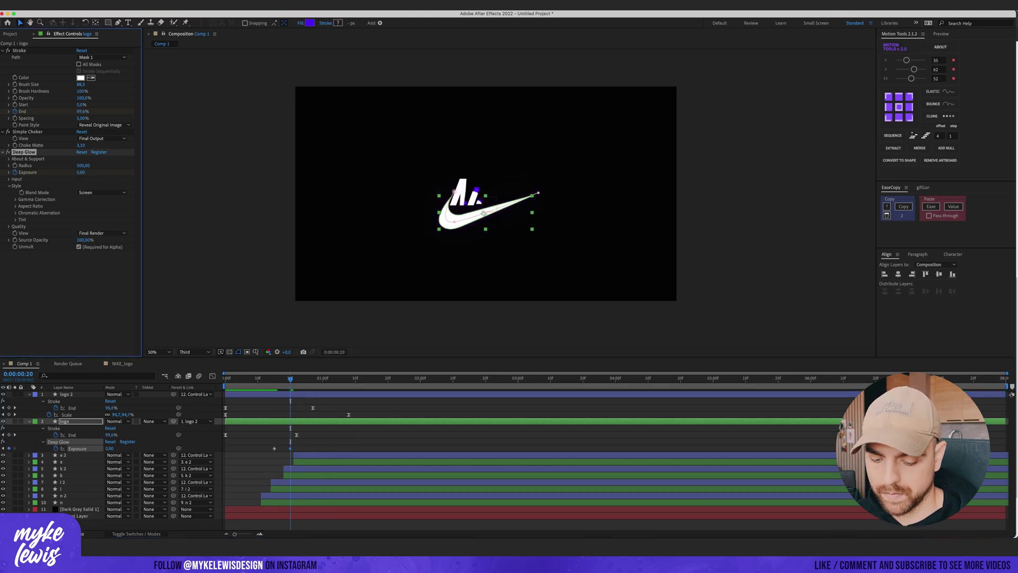
key("space")
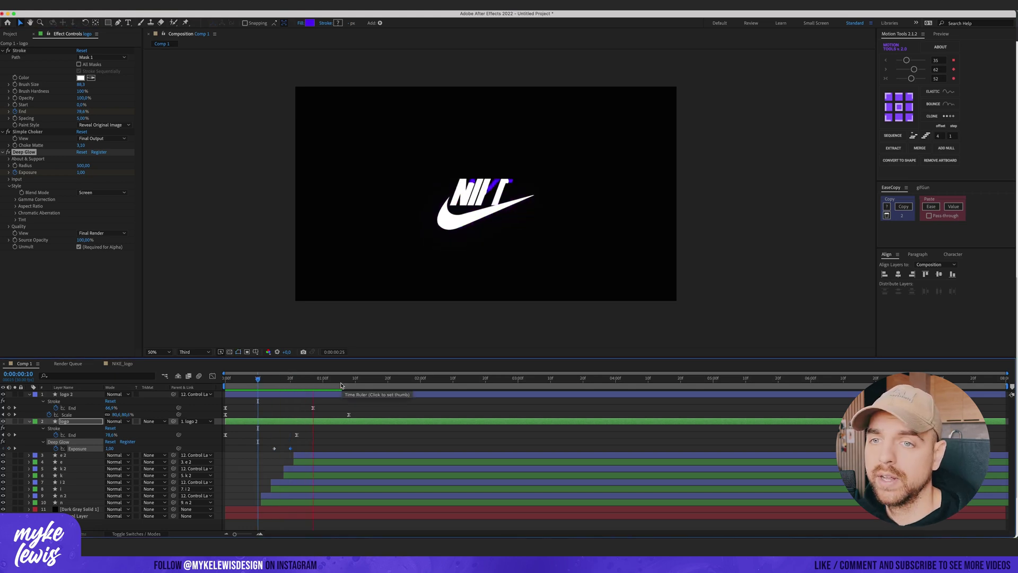
Step: Move the logo layer's first Deep Glow Exposure keyframe to frame 10 and preview the longer fade from the start
left_click_drag(274, 378, 242, 377)
left_click_drag(274, 448, 258, 448)
left_click_drag(242, 378, 225, 377)
key("space")
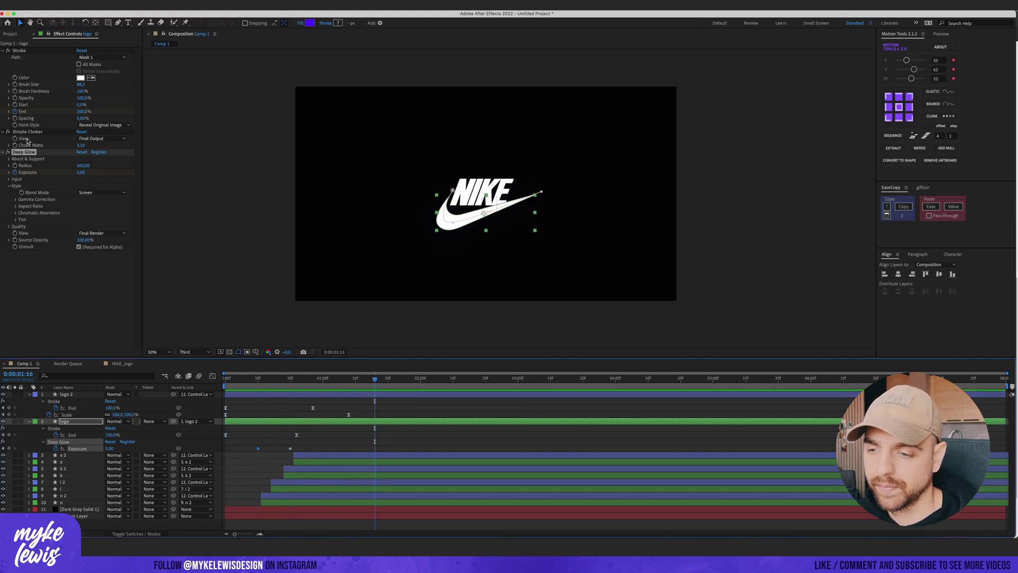
Step: Copy the logo's animated Deep Glow and paste it onto the e, k, i and n layers at each layer's start time
key("space")
left_click(311, 462)
left_click(294, 380)
key("super+v")
left_click(290, 475)
left_click(284, 380)
key("super+v")
left_click(277, 489)
left_click(271, 379)
key("super+v")
left_click(268, 502)
left_click(261, 380)
key("super+v")
Step: Reveal the letter layers' Exposure keyframes to check their timing, and preview the glow animation
key("u")
scroll(318, 466, "down", 3)
left_click(332, 443)
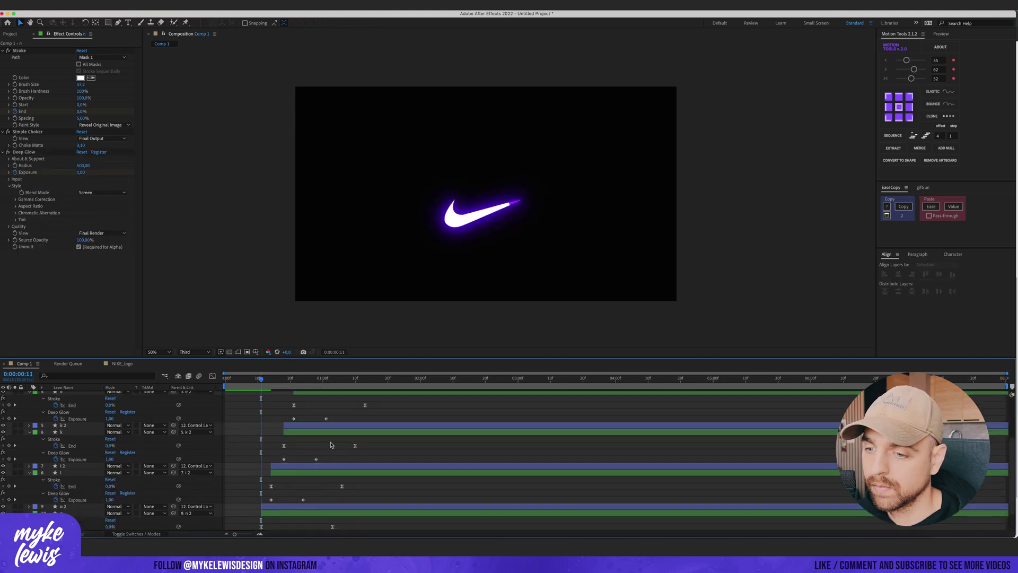
key("space")
left_click_drag(241, 375, 366, 378)
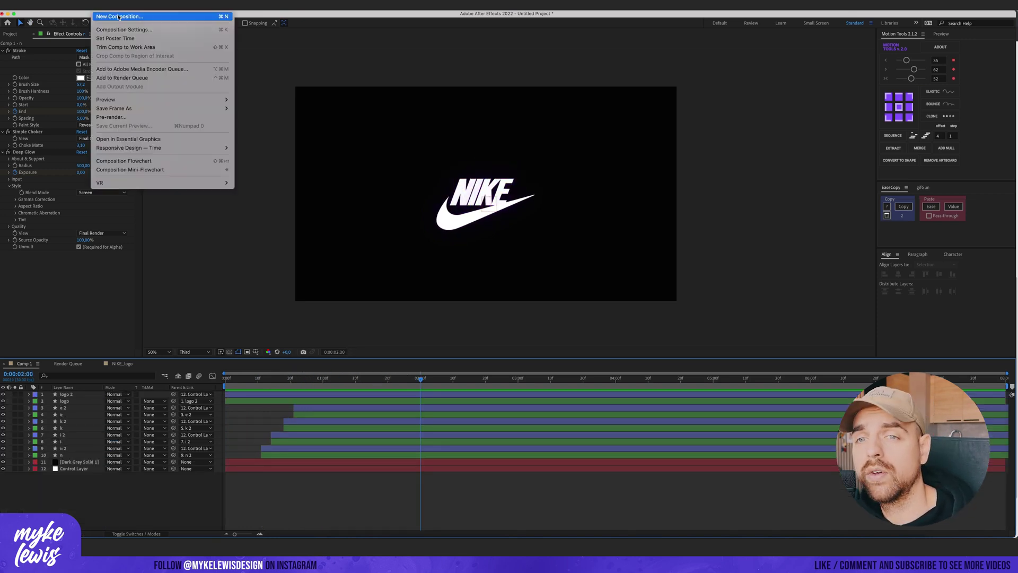
Step: Create Comp 2 at 3840 × 2160 px, 30 fps and 8 seconds, place Comp 1 in it, and preview
left_click(118, 17)
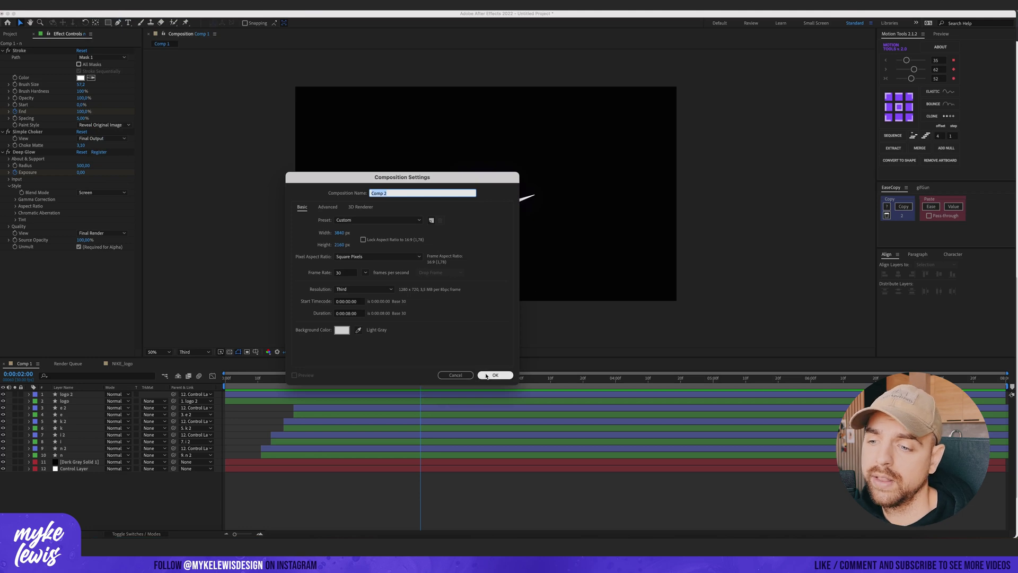
left_click(486, 375)
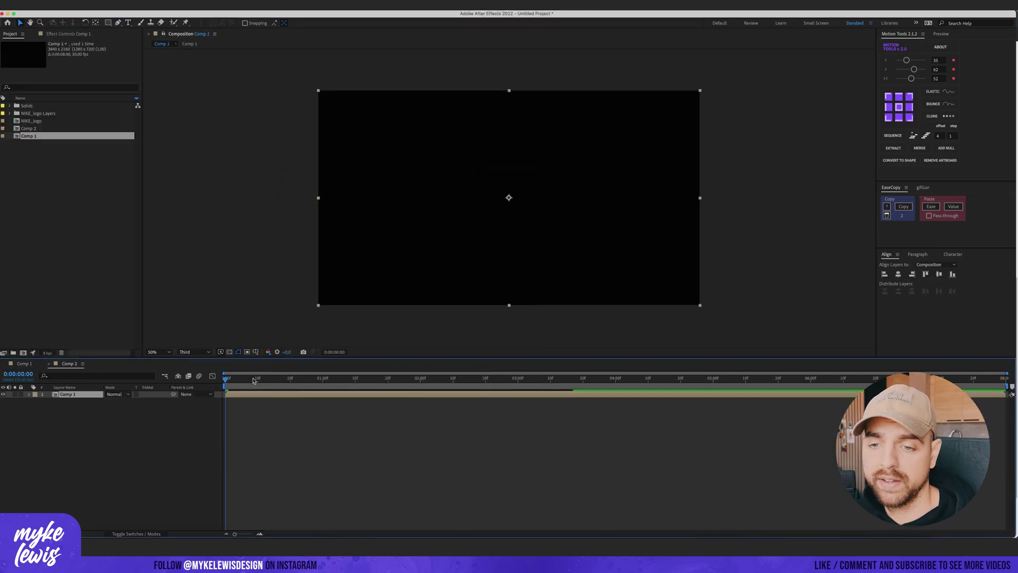
key("space")
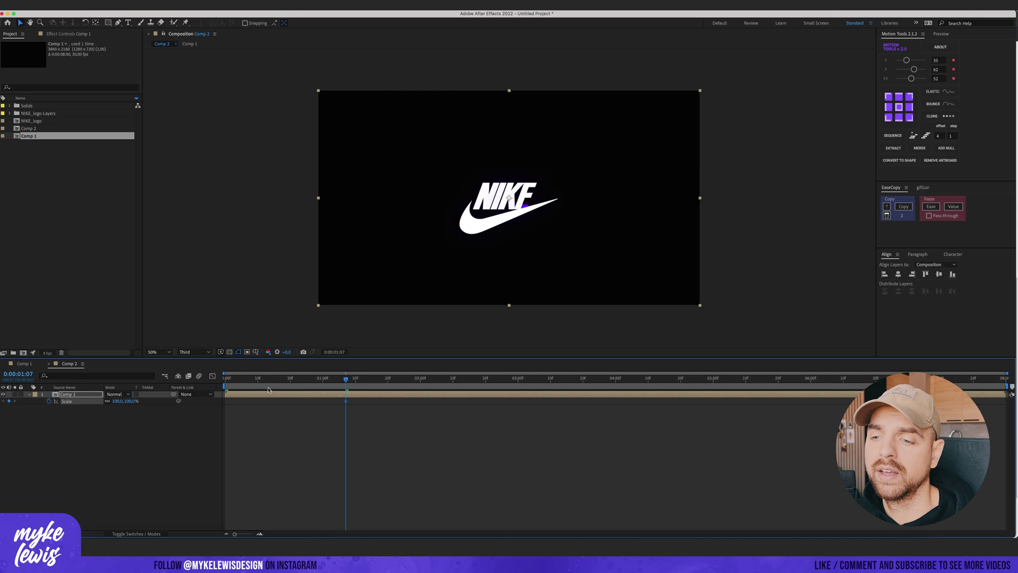
Step: Animate the nested Comp 1 layer's Scale from 85% at the start to 100% at 0:00:01:07
key("space")
left_click(119, 401)
type("85")
key("Return")
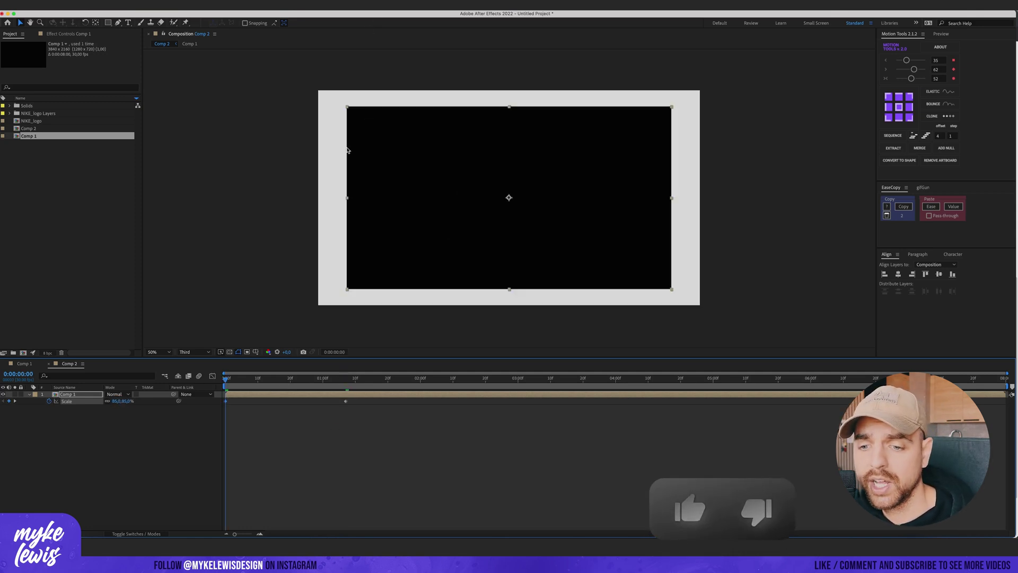
Step: Hide Dark Gray Solid 1 in Comp 1 and paste a copy of it into Comp 2 as the background layer
left_click(23, 363)
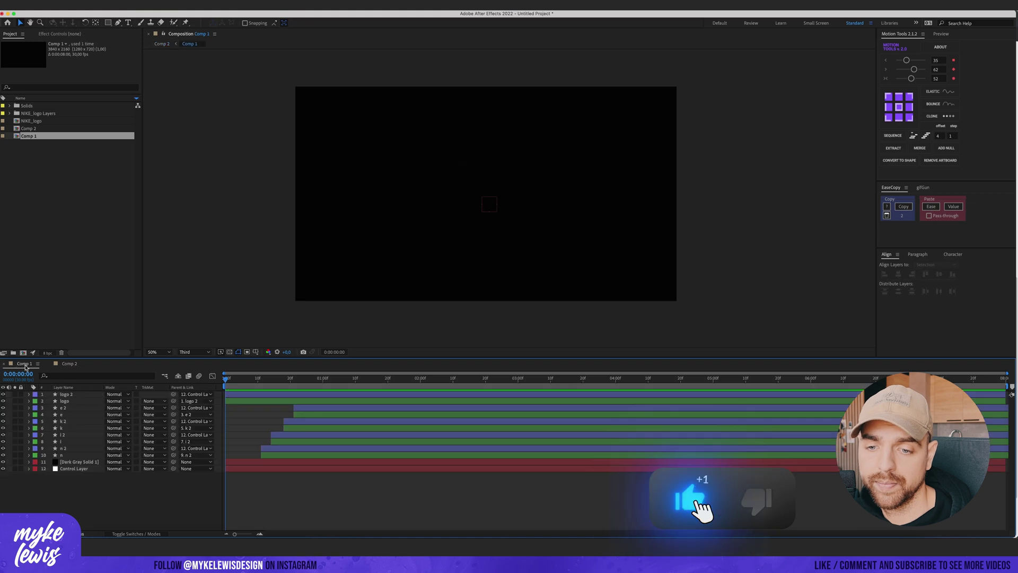
left_click(74, 461)
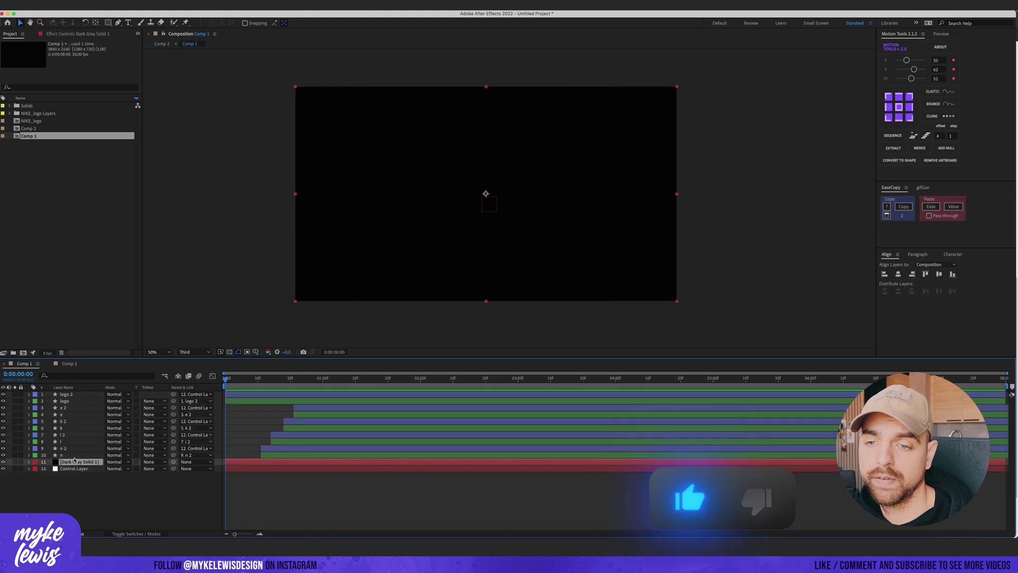
left_click(4, 461)
left_click(69, 364)
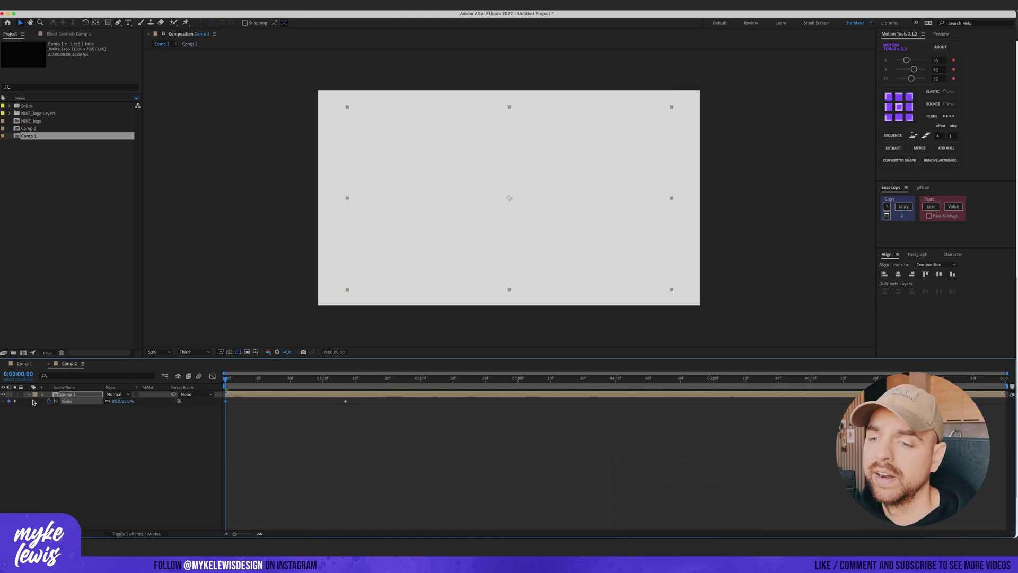
left_click(94, 444)
key("ctrl+v")
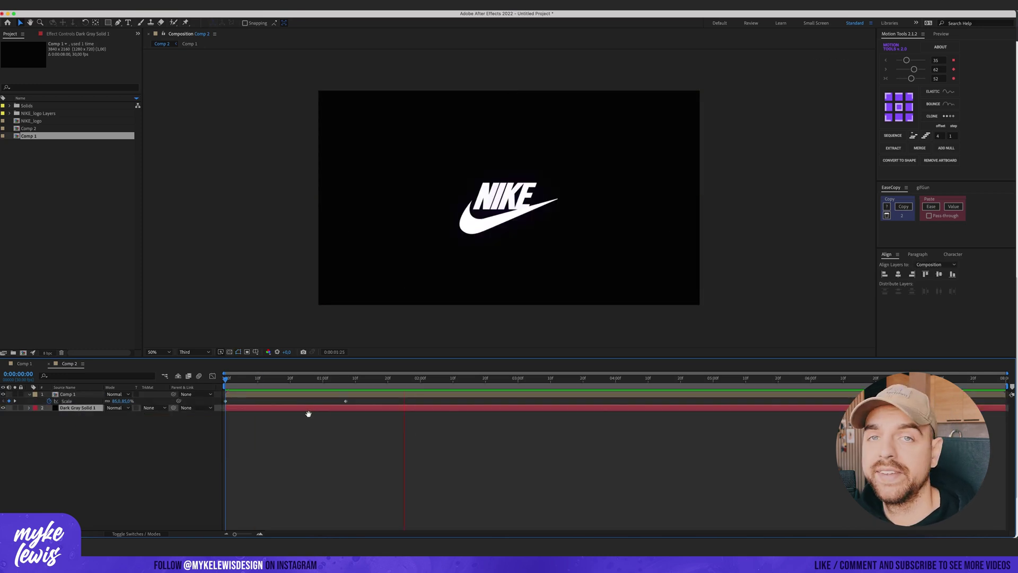
Step: Apply the copied easing to both Scale keyframes of the Comp 1 layer and preview the final animation
key("space")
left_click_drag(353, 404, 194, 406)
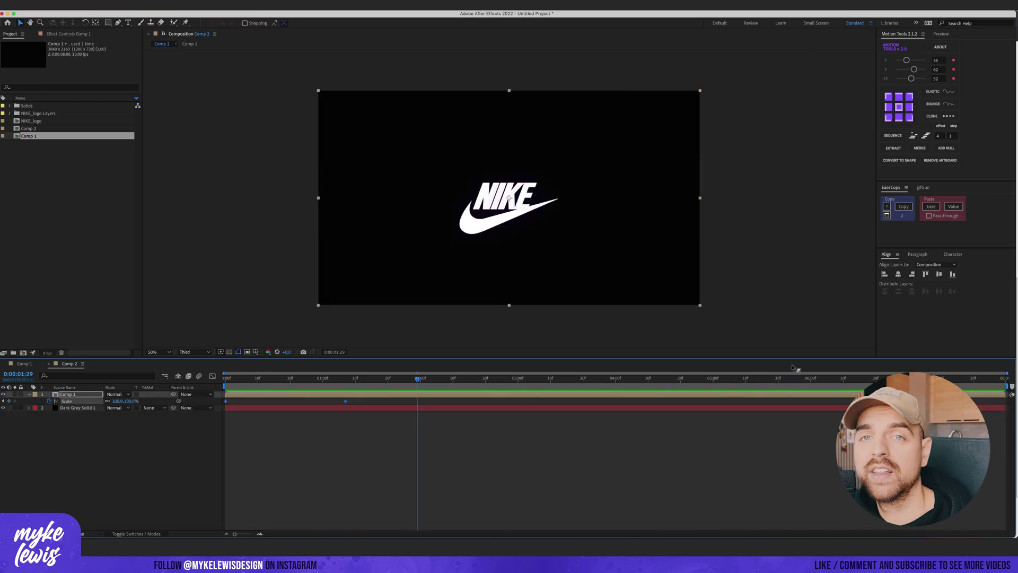
left_click(924, 209)
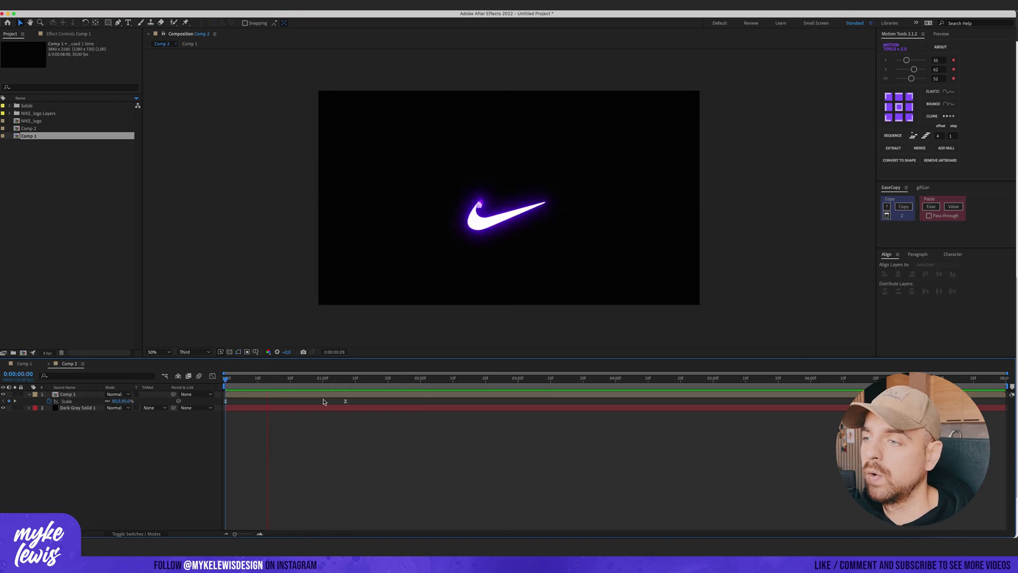
key("space")
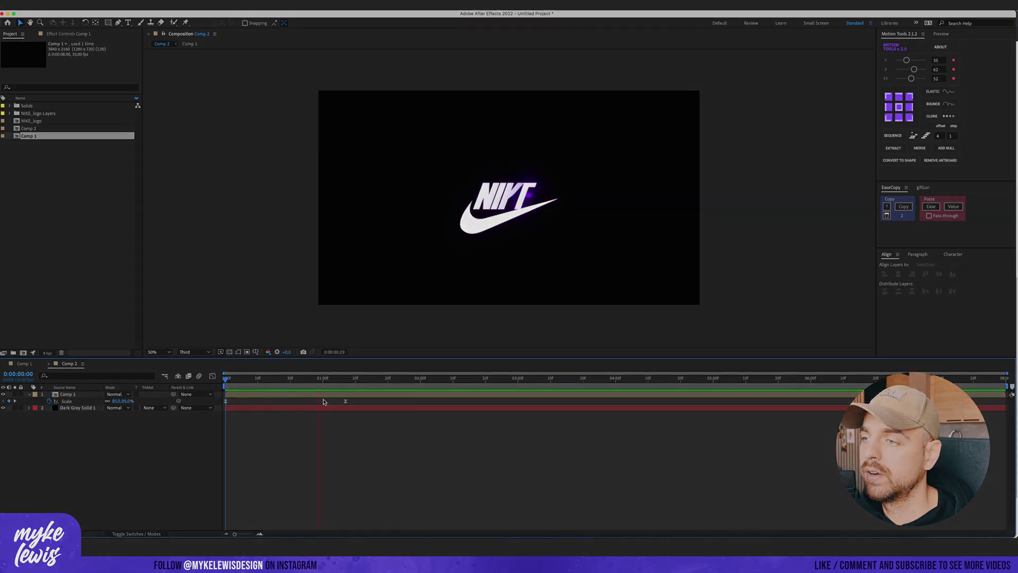